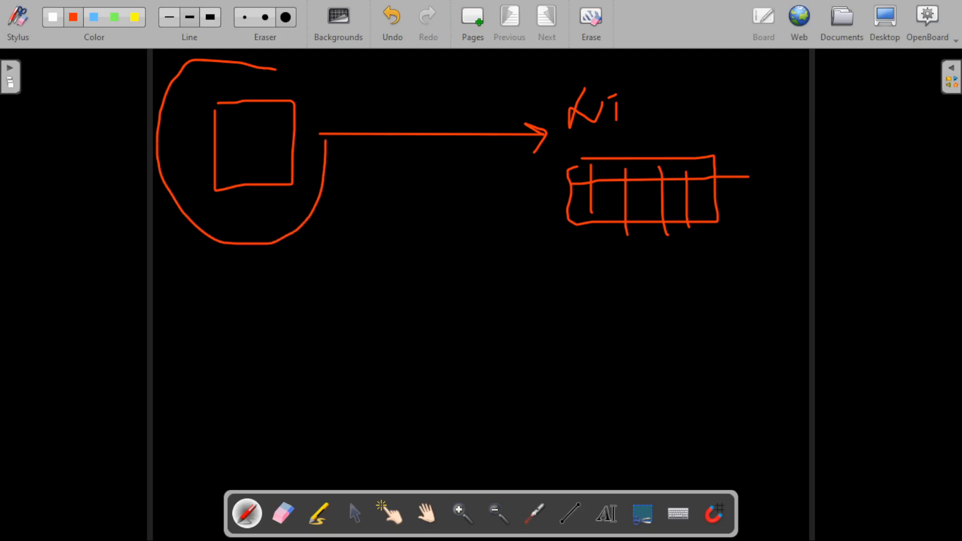
Close the circle around the square and change the Ki label to KT
mouse_move(224, 220)
mouse_down()
mouse_move(225, 232)
mouse_move(235, 228)
mouse_up()
drag(250, 213, 253, 228)
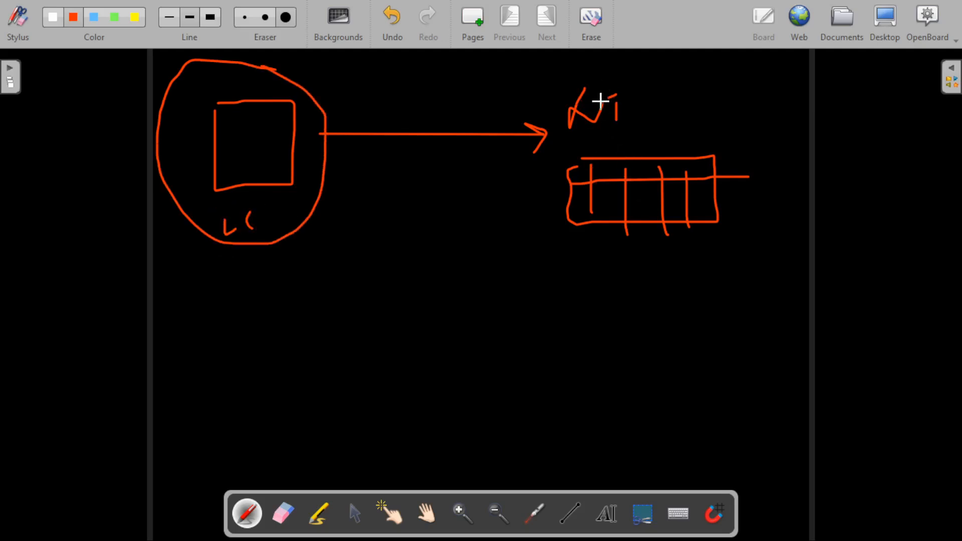
drag(609, 99, 620, 94)
mouse_move(624, 231)
mouse_down()
mouse_move(622, 274)
mouse_move(570, 277)
mouse_up()
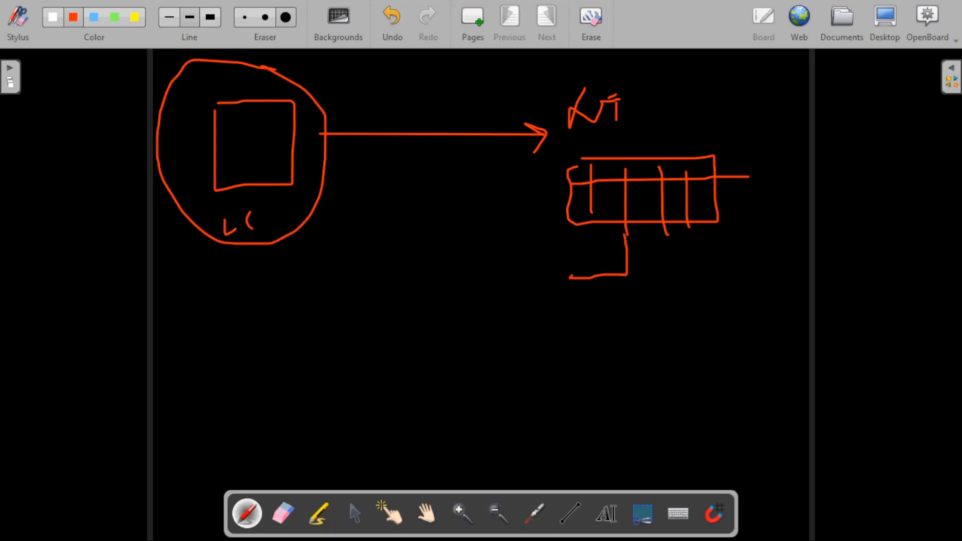
Write an NT-Pul label and draw a second table grid with column dividers below
mouse_move(396, 302)
mouse_down()
mouse_move(396, 279)
mouse_move(421, 269)
mouse_move(449, 286)
mouse_move(460, 263)
mouse_move(491, 282)
mouse_up()
mouse_move(492, 252)
mouse_down()
mouse_move(520, 269)
mouse_move(547, 260)
mouse_up()
mouse_move(450, 309)
mouse_down()
mouse_move(593, 336)
mouse_move(472, 392)
mouse_move(422, 345)
mouse_move(445, 309)
mouse_move(456, 315)
mouse_move(465, 388)
mouse_up()
drag(485, 311, 493, 389)
mouse_move(531, 316)
mouse_down()
mouse_move(544, 396)
mouse_move(570, 400)
mouse_up()
drag(424, 334, 590, 331)
Loop around the KT table and the NT-Pul group, and draw an arrow leading right
mouse_move(620, 76)
mouse_down()
mouse_move(561, 94)
mouse_move(626, 274)
mouse_move(756, 90)
mouse_move(596, 67)
mouse_up()
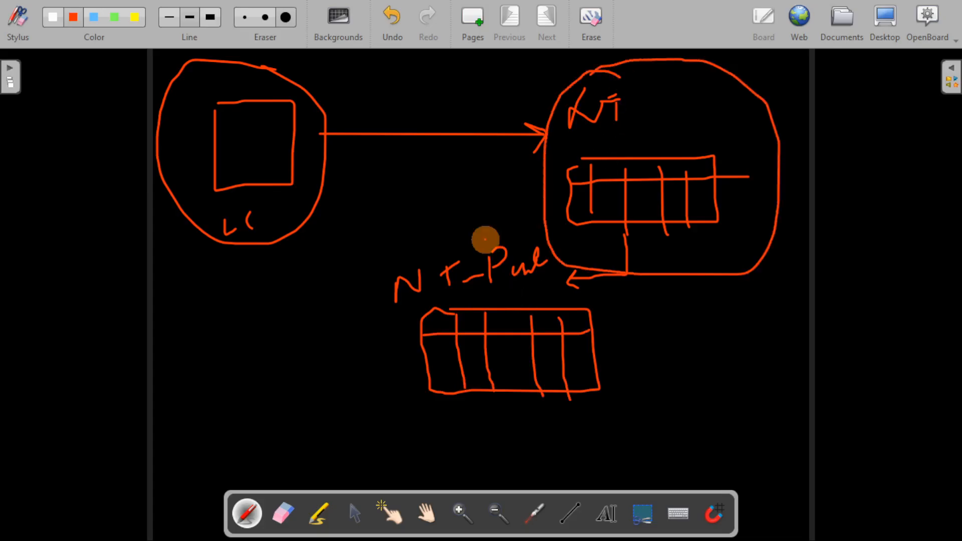
mouse_move(486, 240)
mouse_down()
mouse_move(331, 356)
mouse_move(613, 430)
mouse_move(553, 248)
mouse_move(453, 242)
mouse_up()
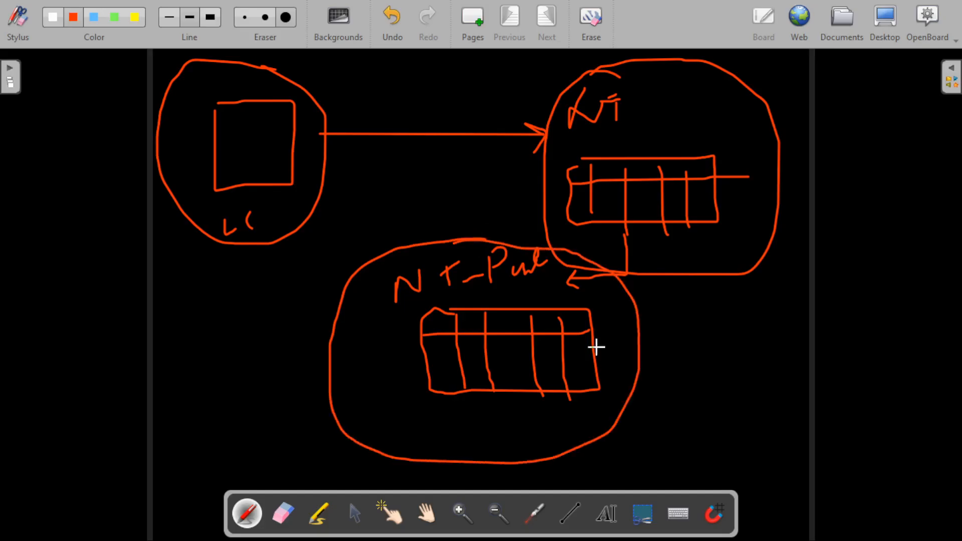
mouse_move(657, 371)
mouse_down()
mouse_move(714, 371)
mouse_move(702, 386)
mouse_up()
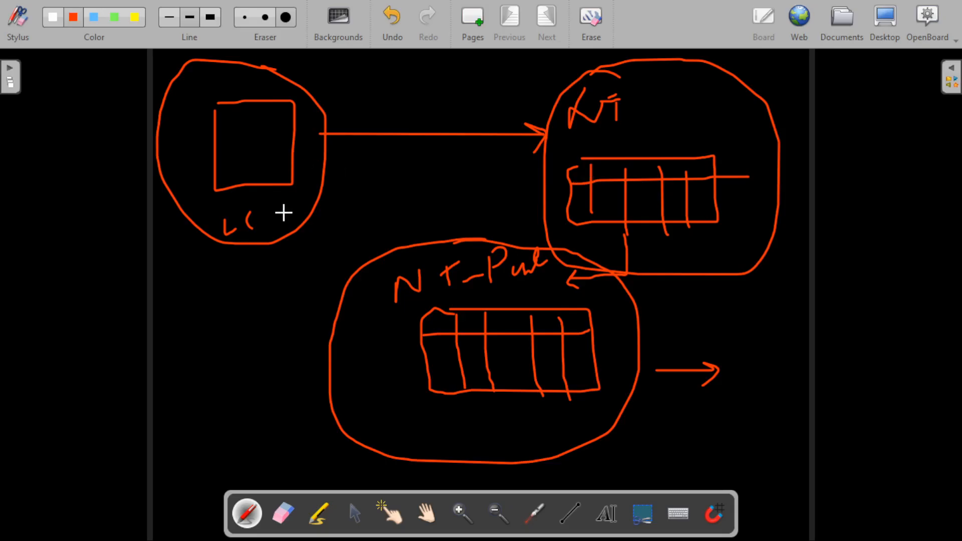
Switch to the Google Cloud Console in Chrome and open BigQuery in a new browser tab
key(alt+Tab)
key(alt+Tab)
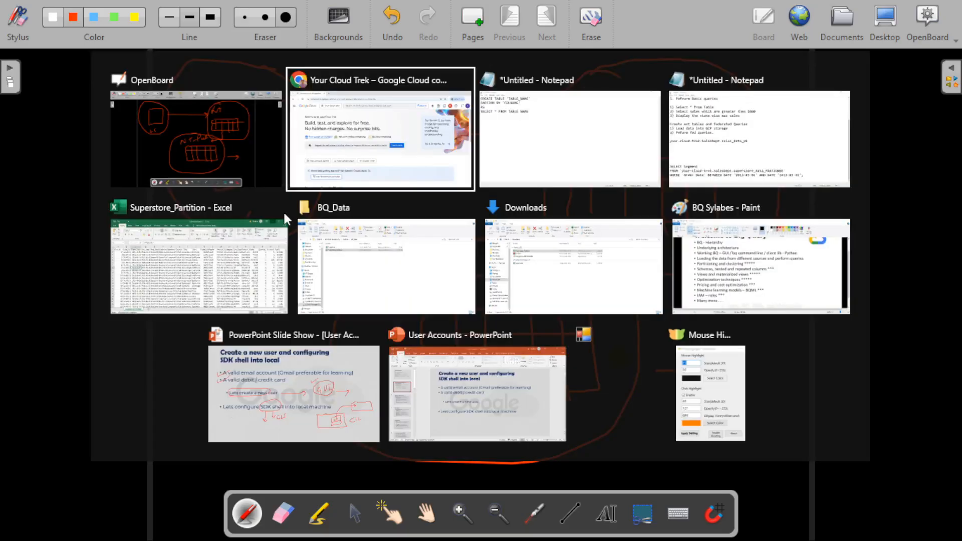
key(alt+Tab)
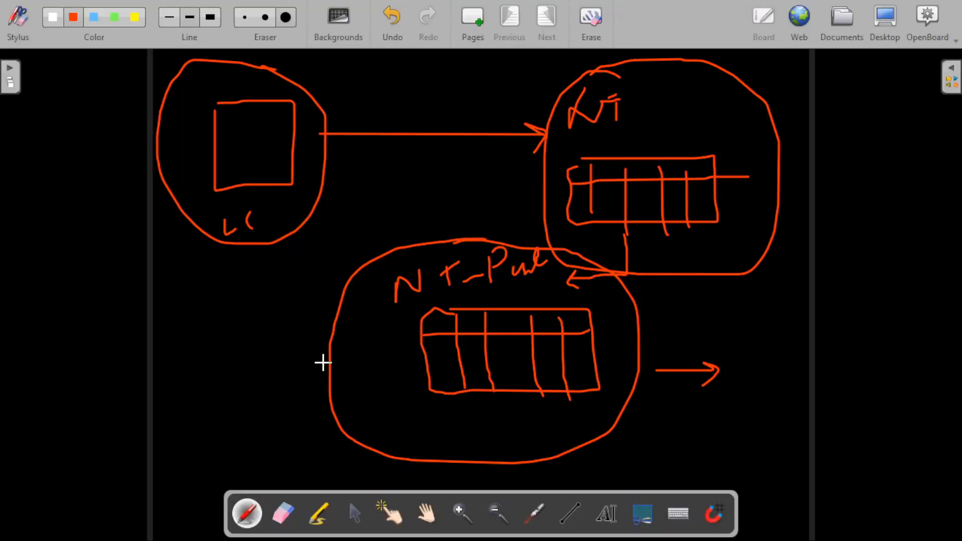
key(super+d)
mouse_move(324, 529)
click(321, 460)
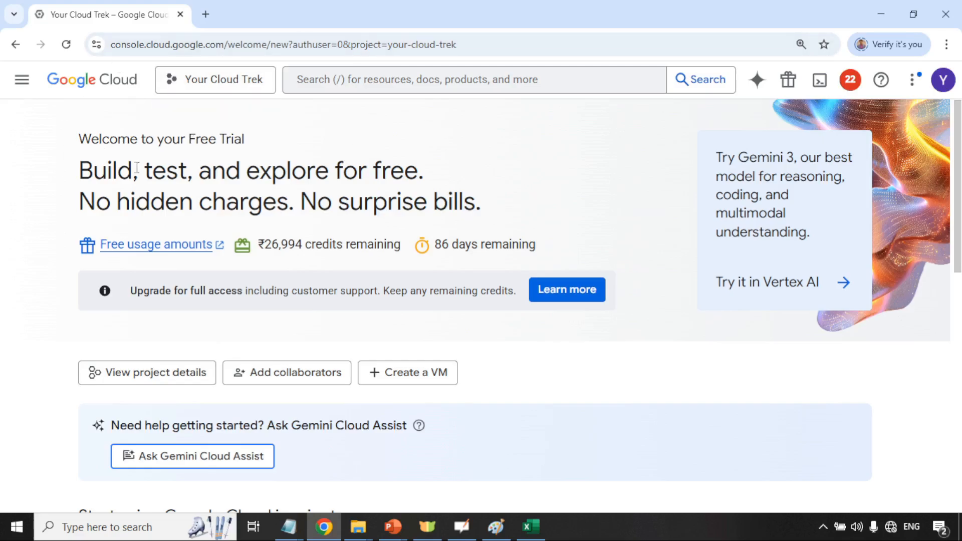
click(22, 80)
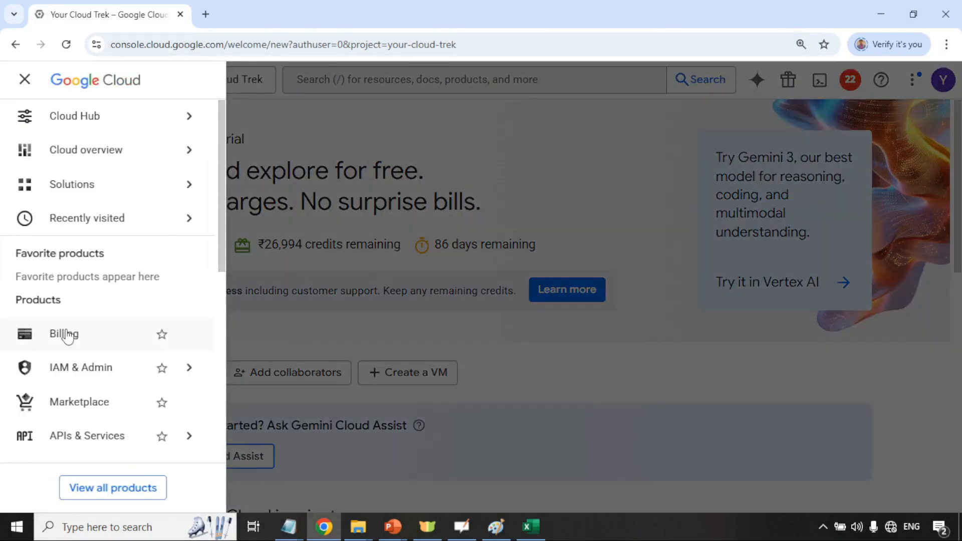
scroll(75, 335, down, 5)
mouse_move(82, 305)
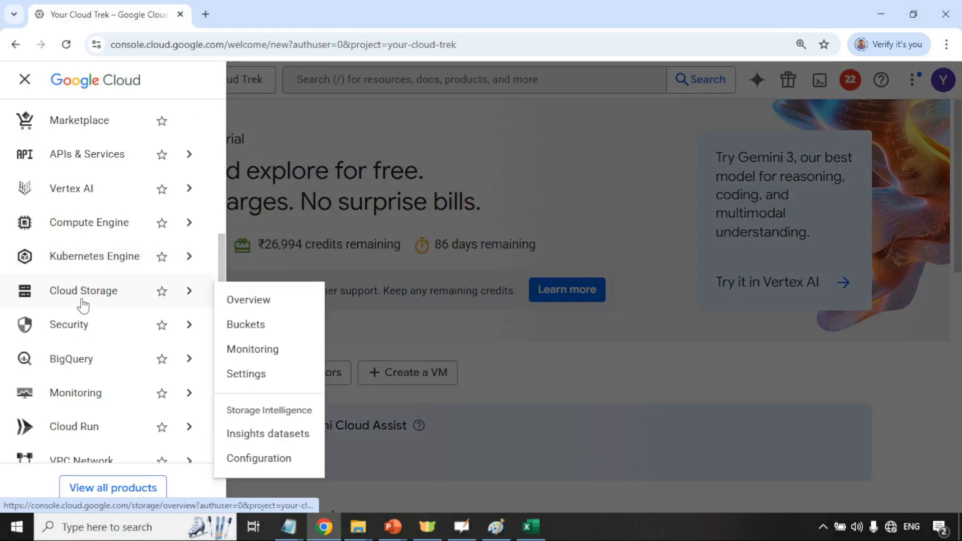
right_click(71, 360)
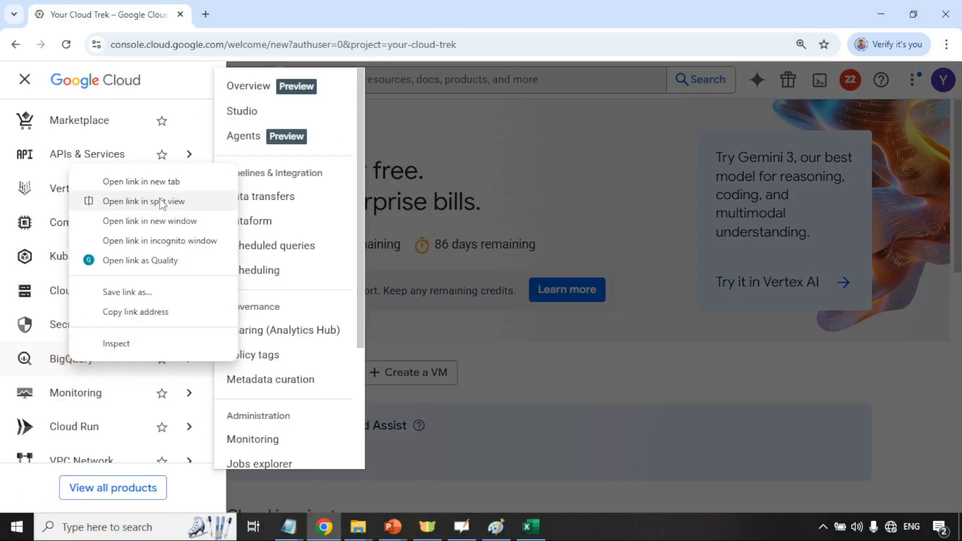
click(150, 181)
click(235, 14)
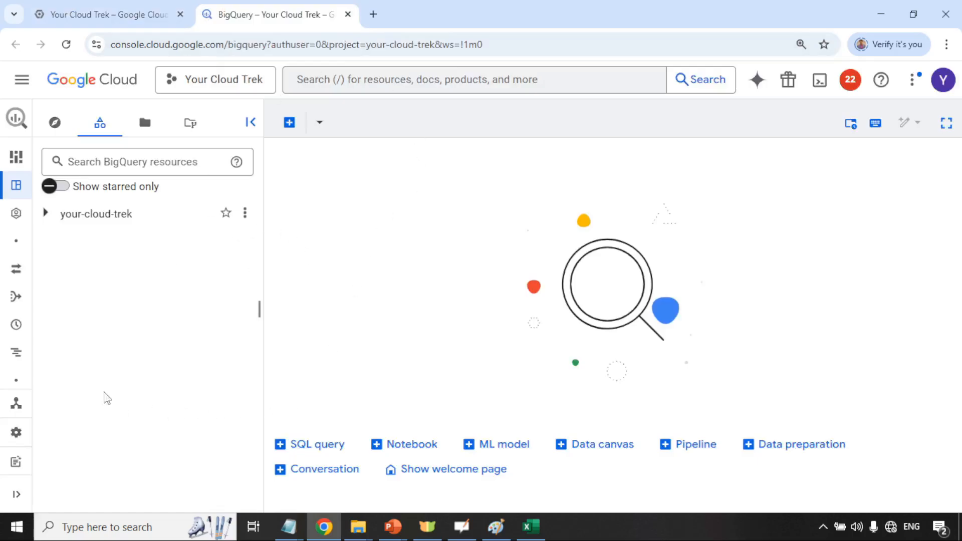
Expand your-cloud-trek in Explorer and choose Create table from SalesDept's actions menu
click(46, 214)
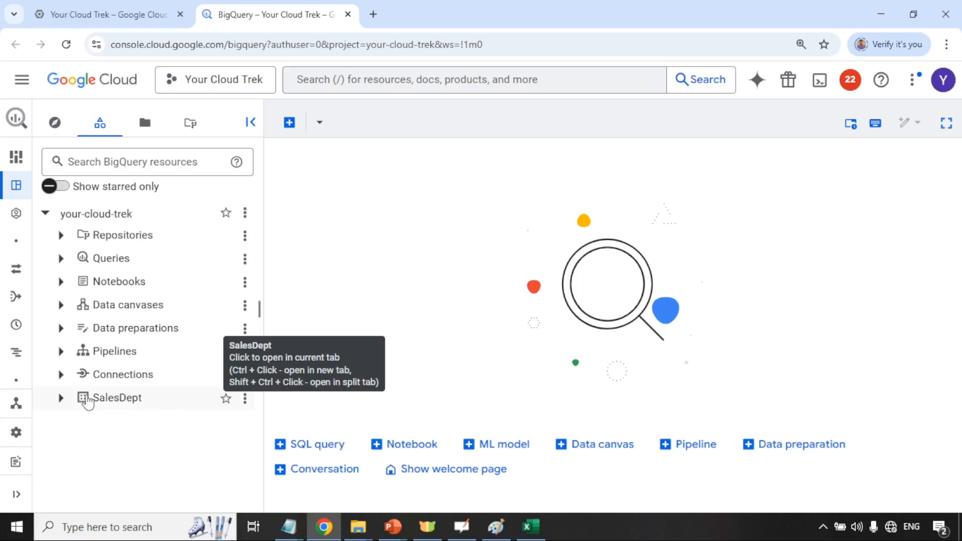
click(246, 399)
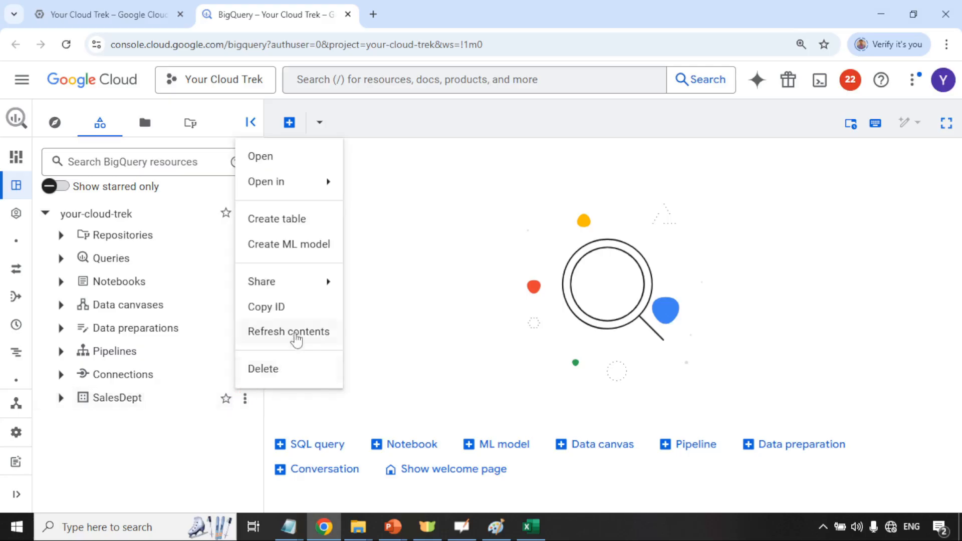
click(277, 224)
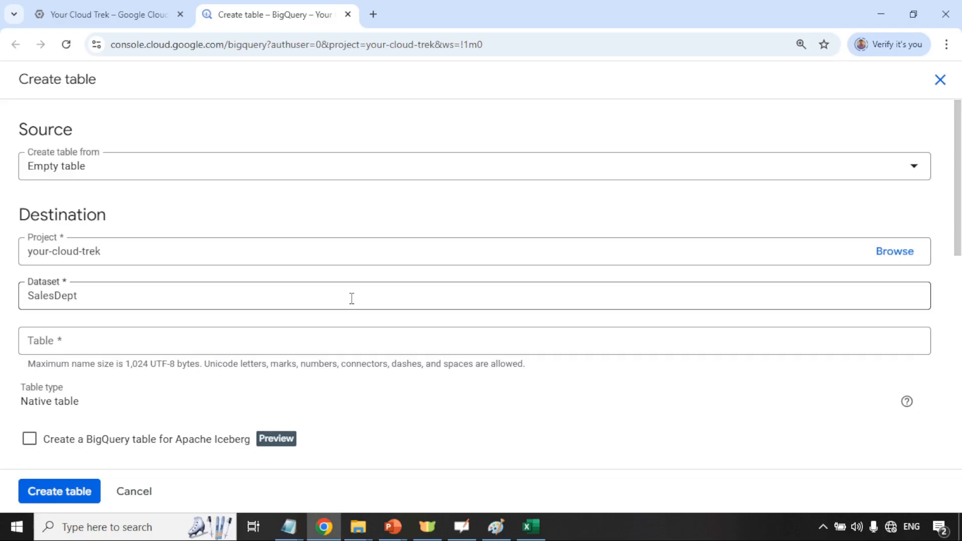
Set the table source to Upload and select Superstore_Partition.csv from the BQ_Data folder
click(140, 163)
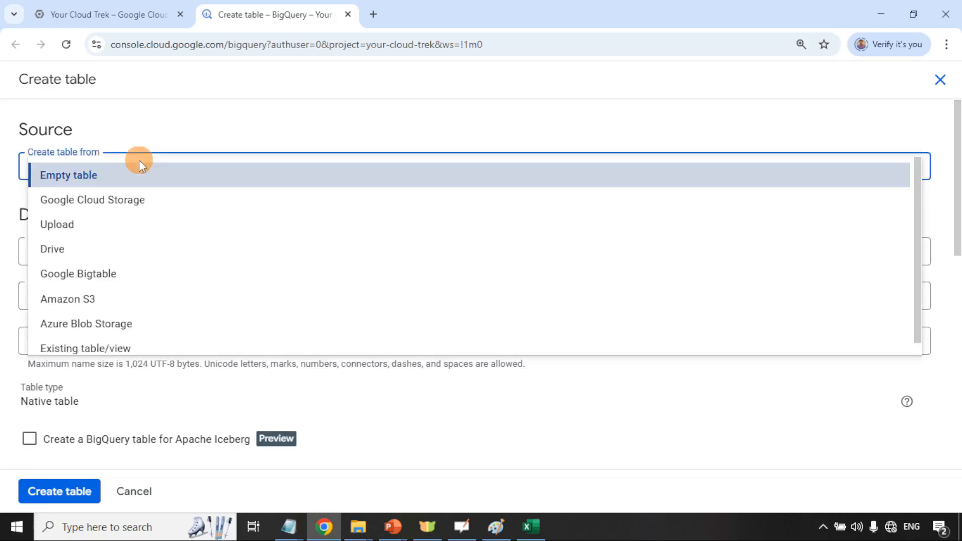
click(71, 224)
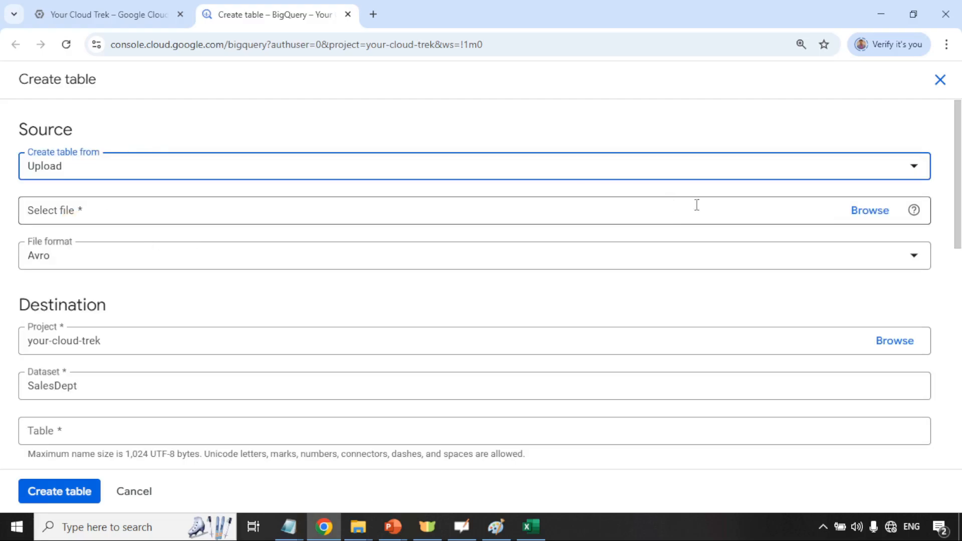
click(877, 214)
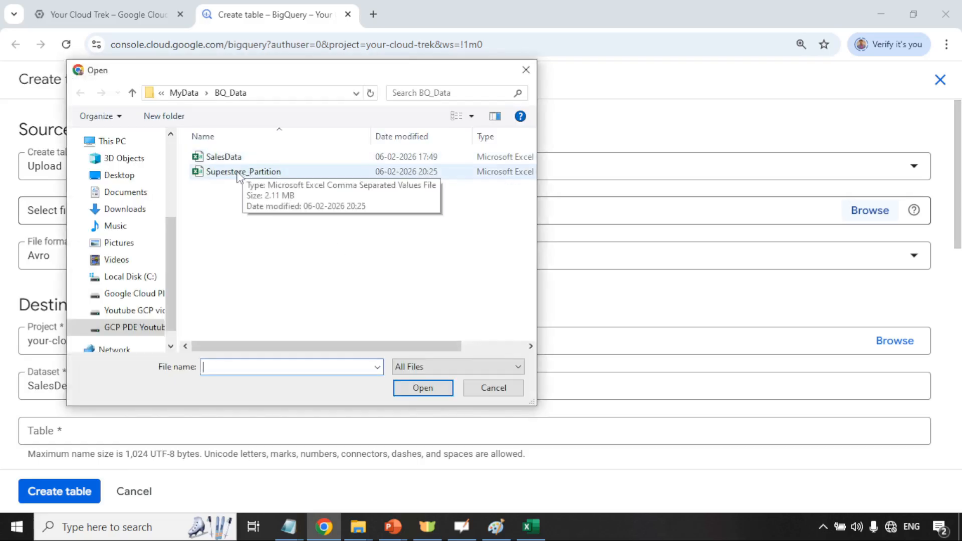
click(238, 173)
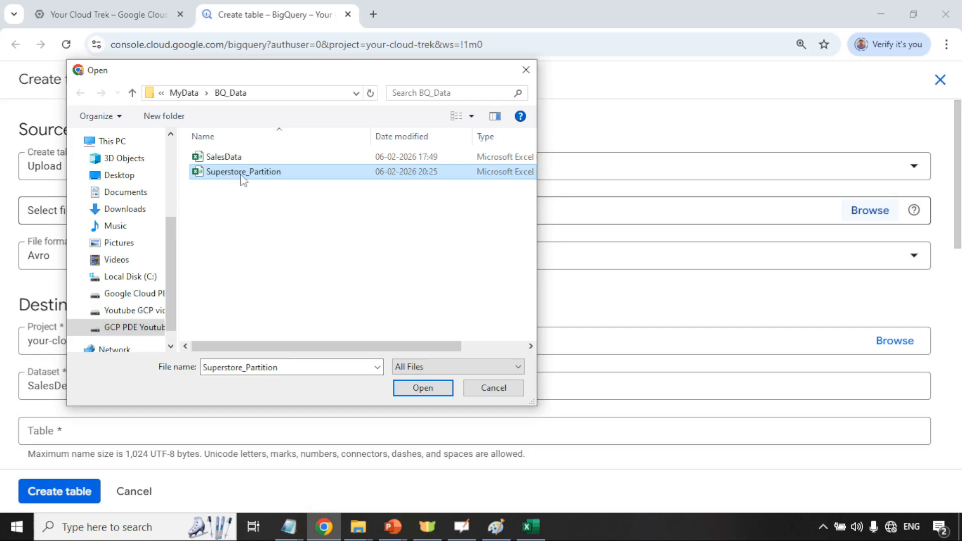
click(426, 390)
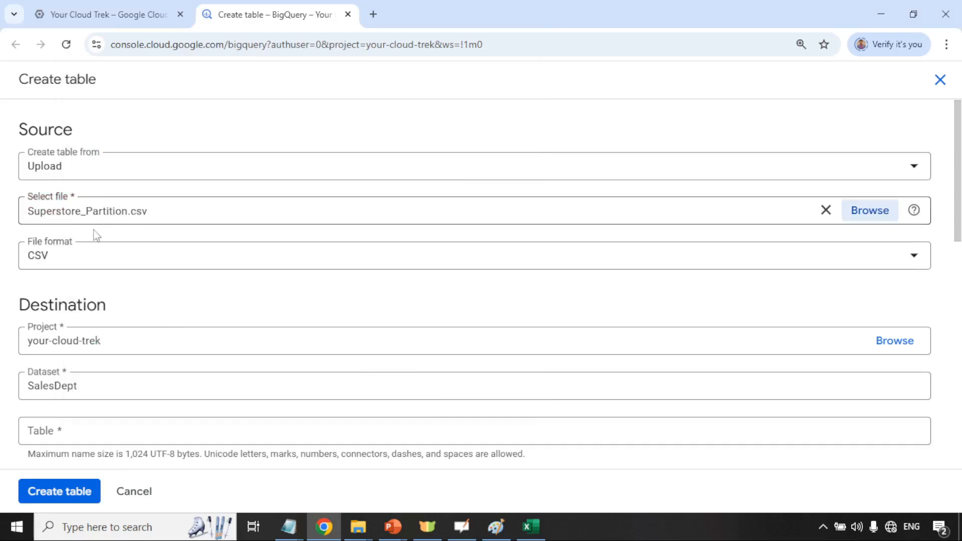
Enter superstore_data as the new table's name
scroll(279, 297, down, 2)
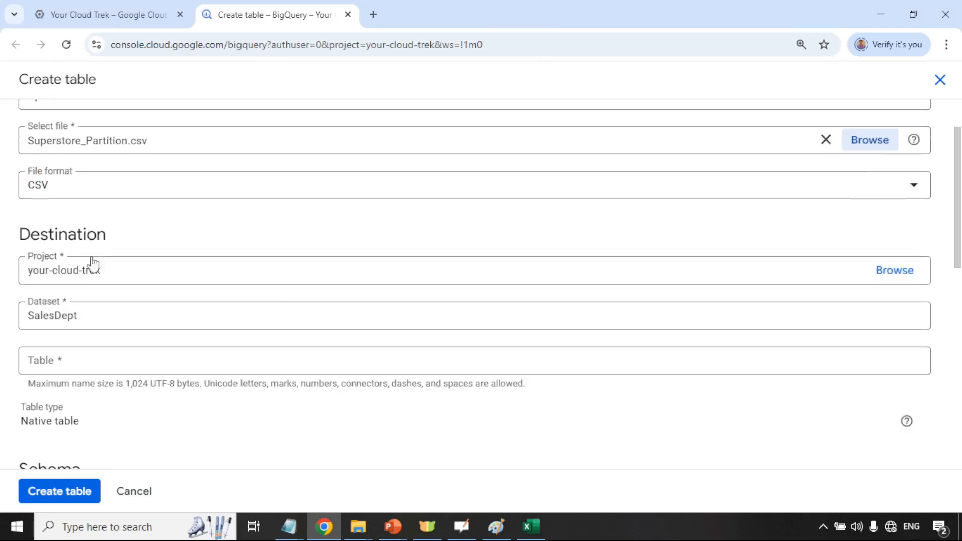
click(116, 356)
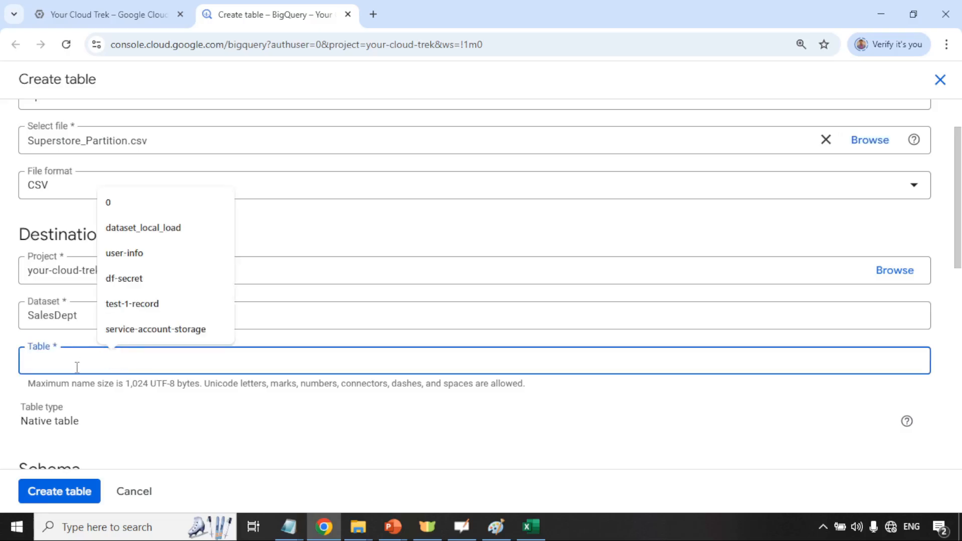
text(SY)
key(BackSpace)
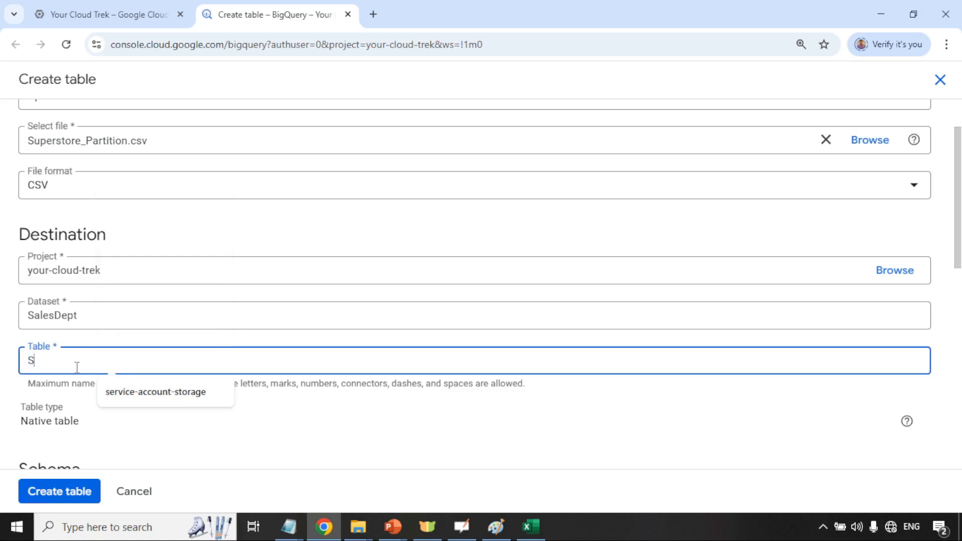
key(BackSpace)
text(superstore_data)
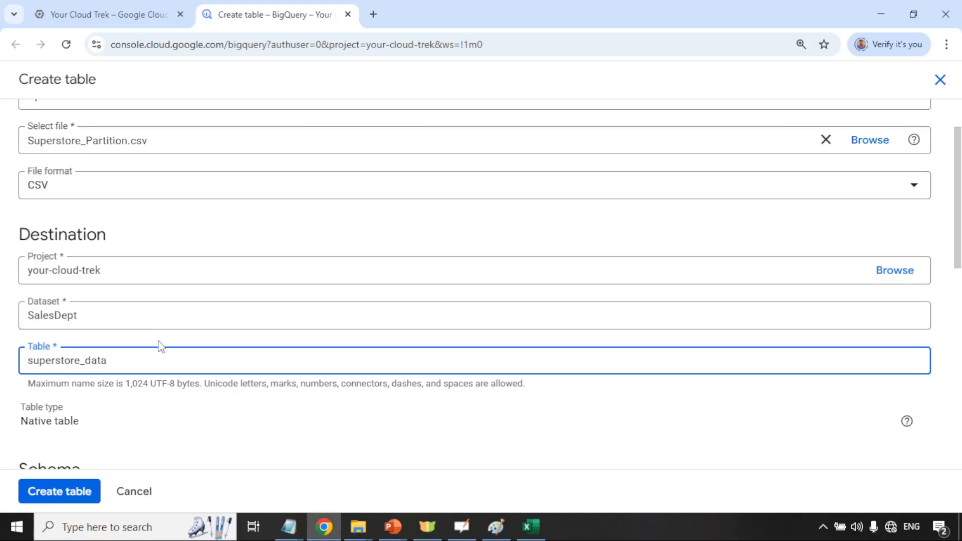
Enable schema auto-detect, keep no partitioning, and create the table
scroll(159, 346, down, 3)
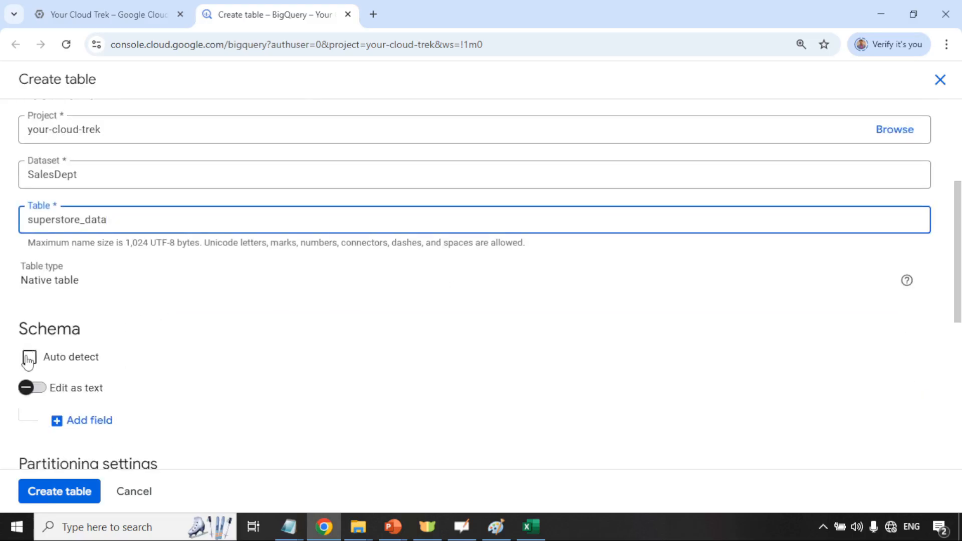
click(177, 362)
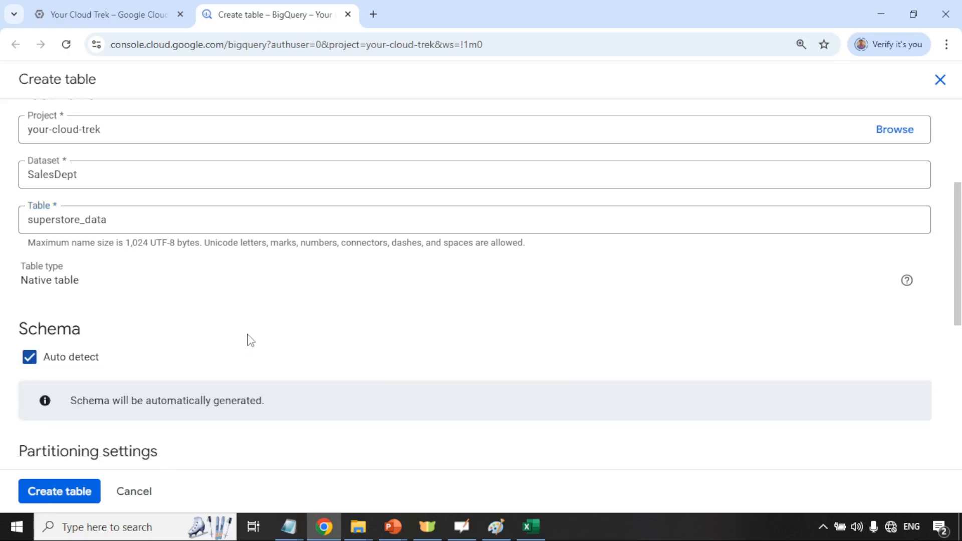
scroll(342, 346, down, 3)
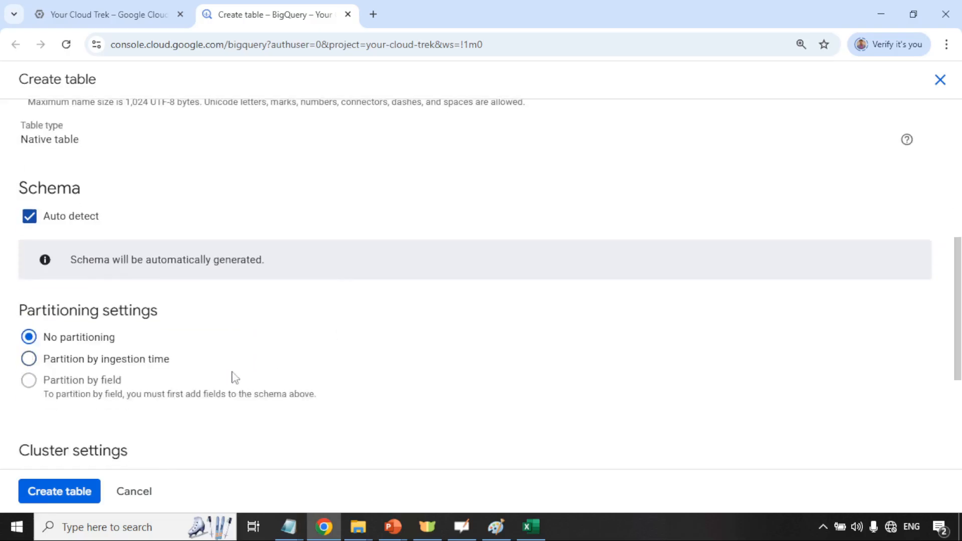
click(66, 496)
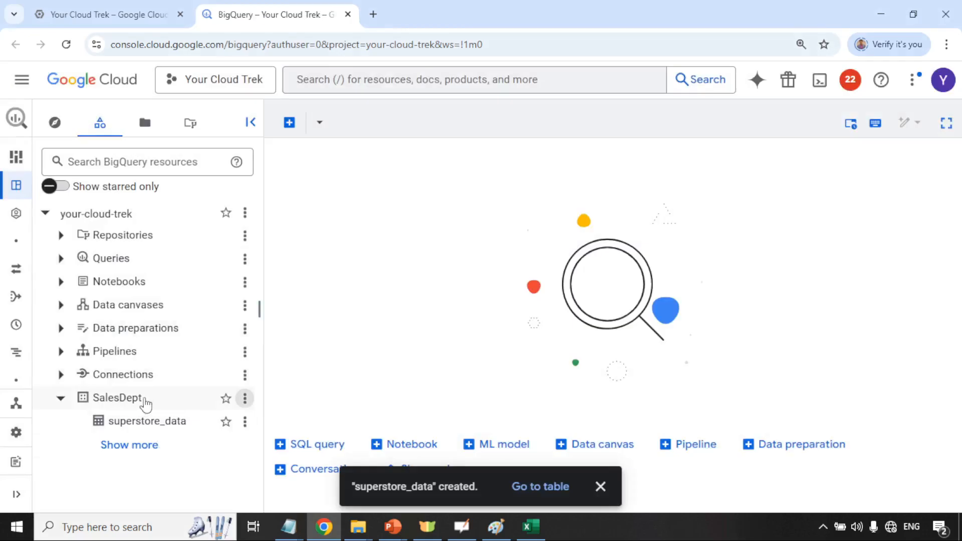
Review superstore_data's Details, Preview and Schema tabs, then return to the OpenBoard whiteboard
click(126, 428)
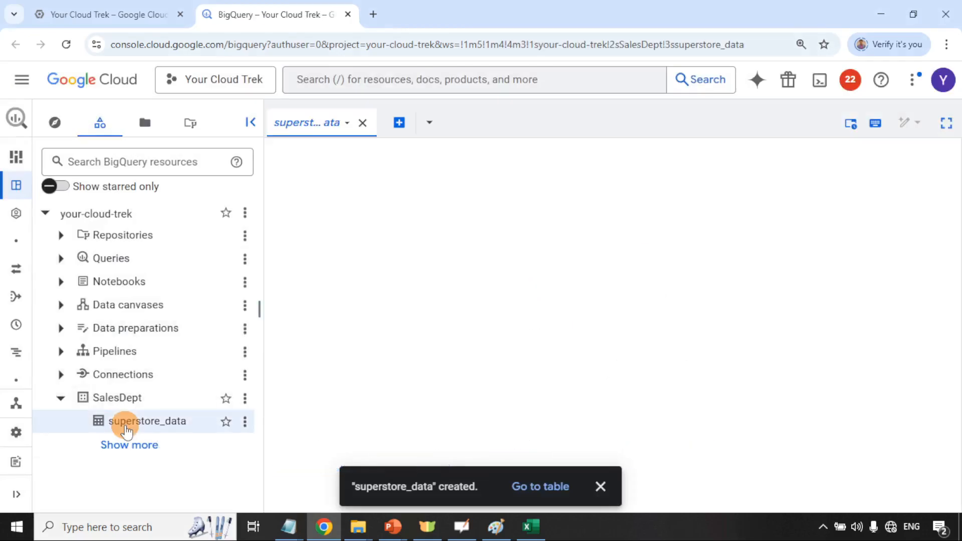
click(607, 489)
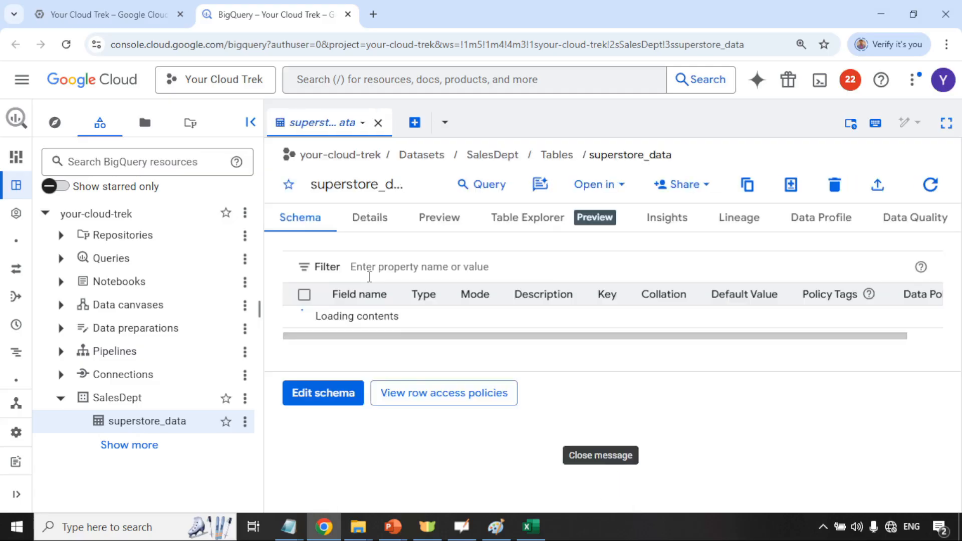
click(365, 221)
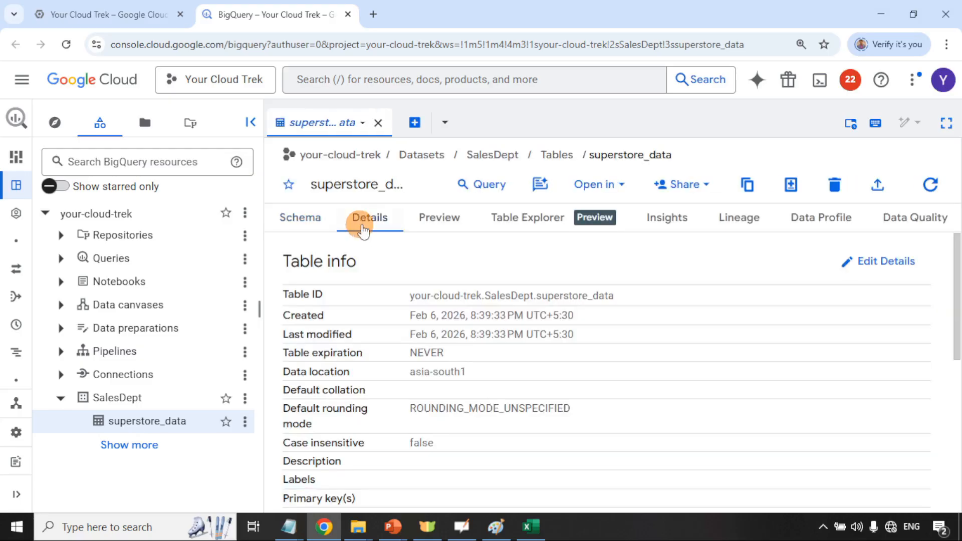
click(442, 221)
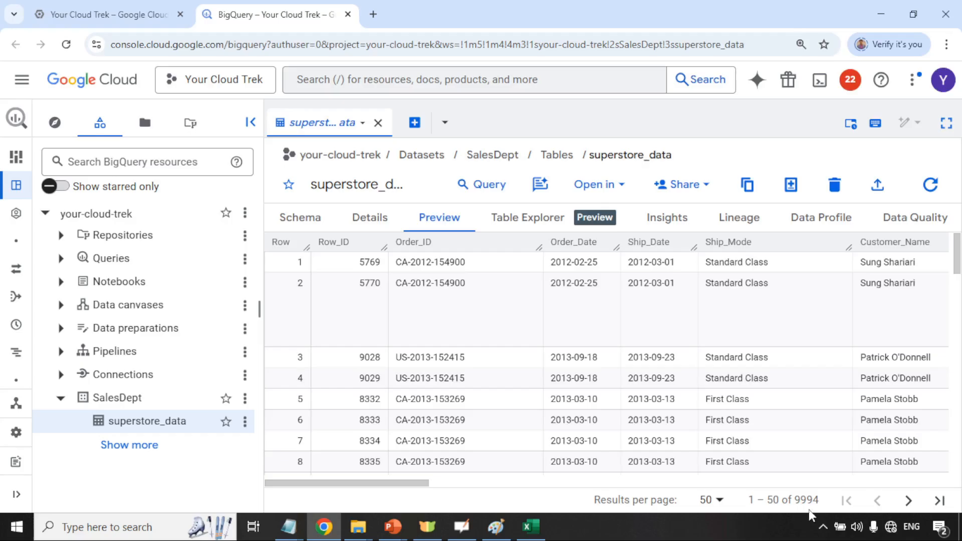
click(300, 217)
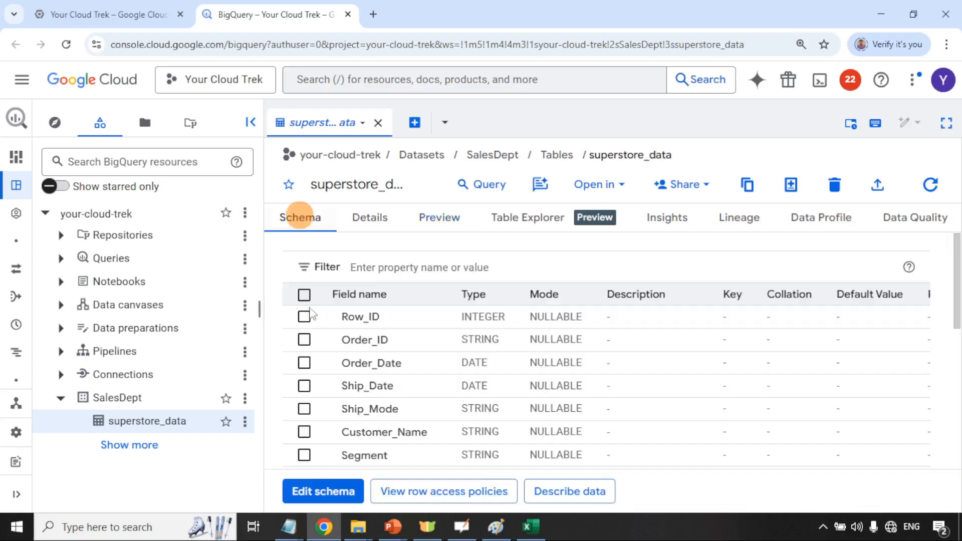
scroll(369, 423, down, 2)
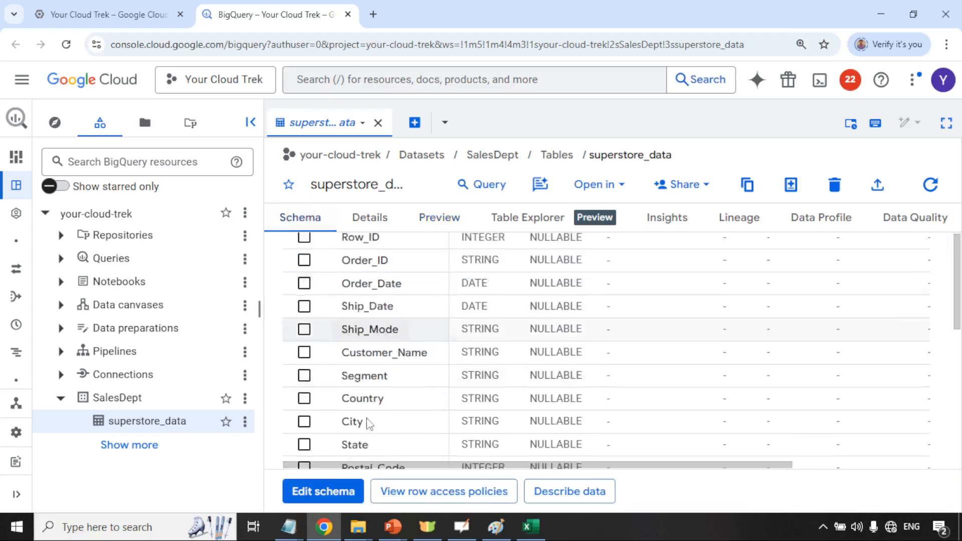
scroll(369, 424, down, 1)
scroll(371, 401, up, 3)
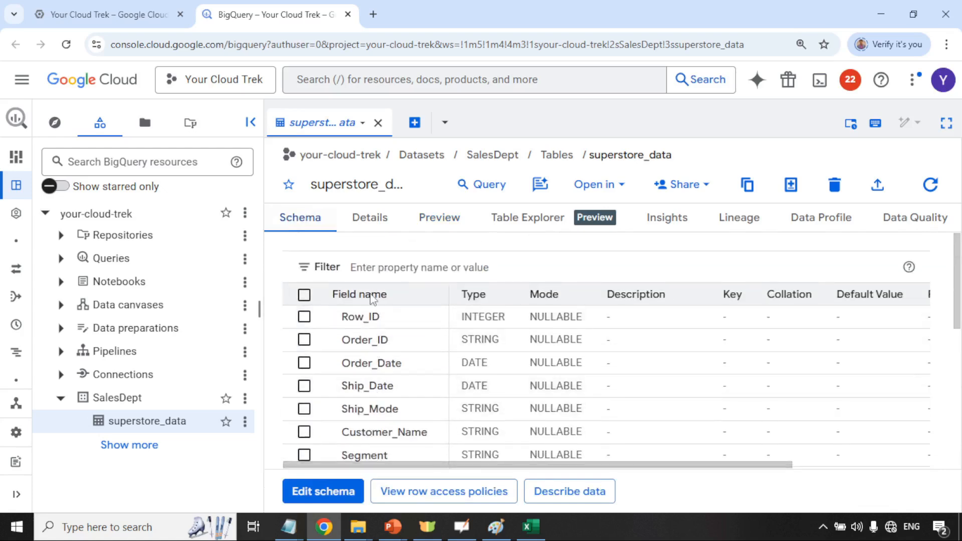
click(369, 217)
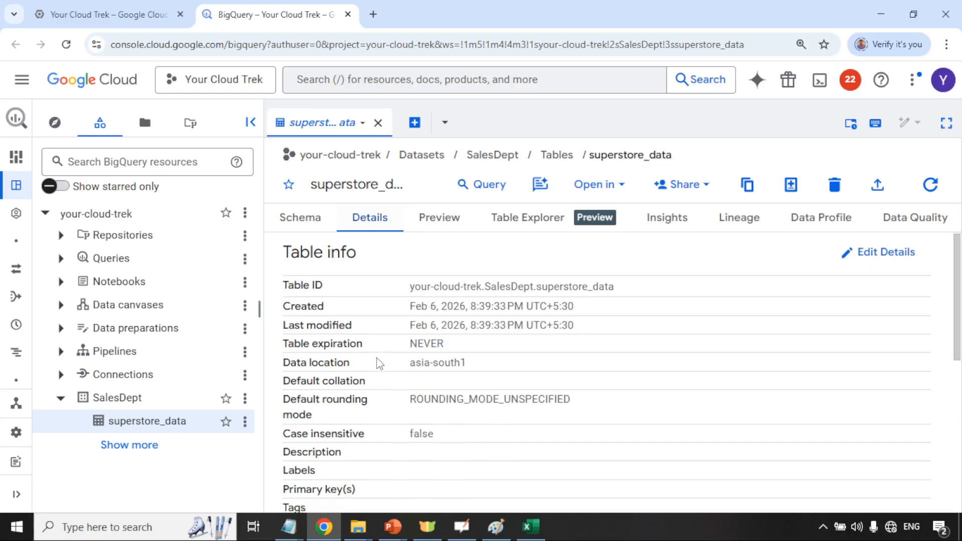
scroll(379, 363, down, 3)
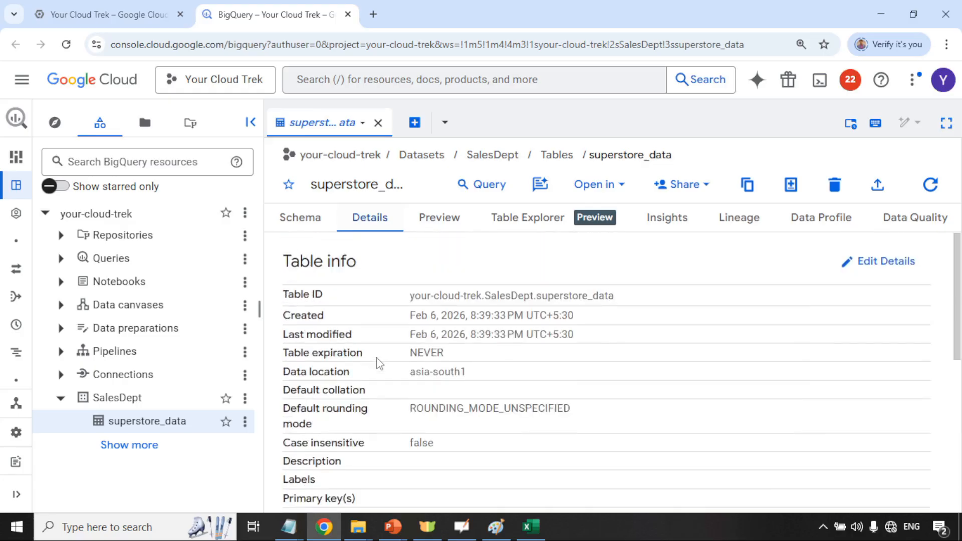
click(311, 222)
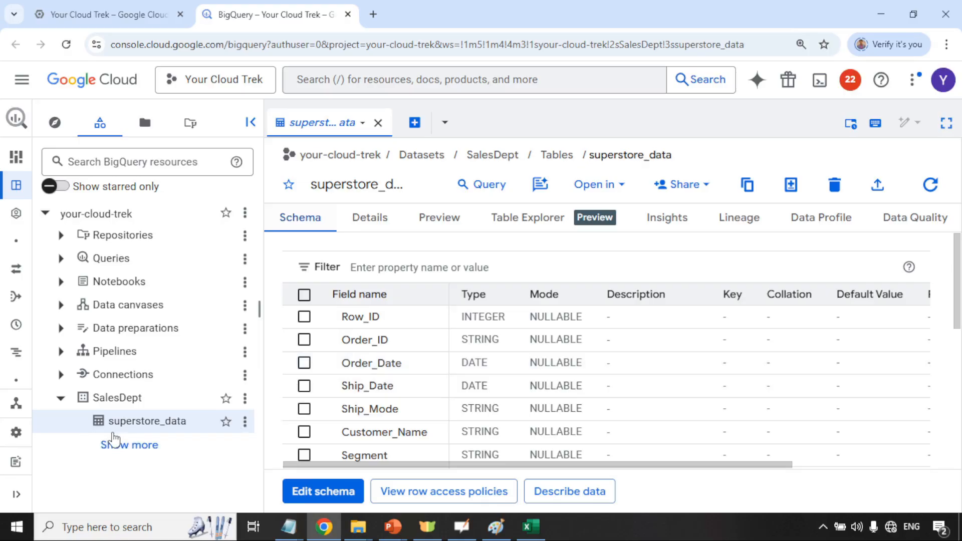
click(462, 526)
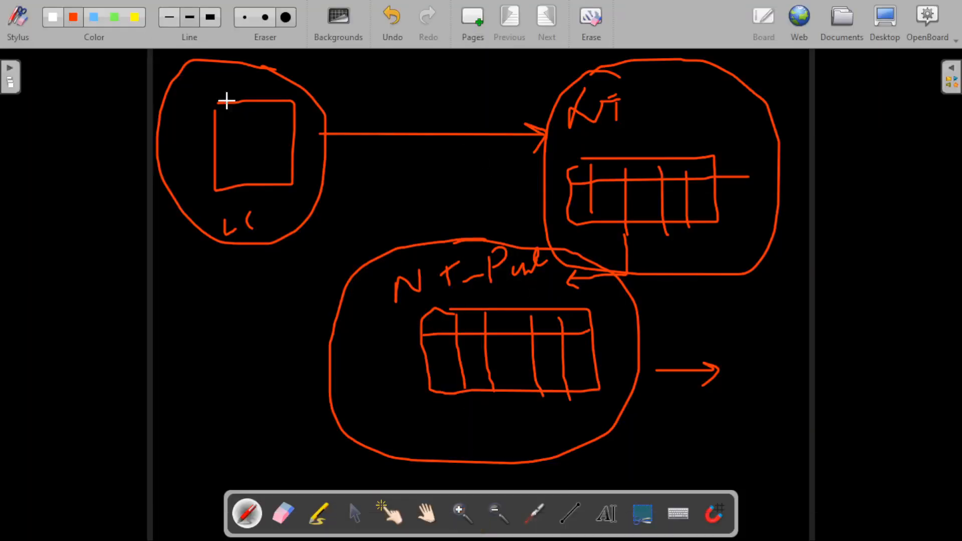
Erase the board and sketch a small UP box linked by brace and line to a larger Part box
click(592, 20)
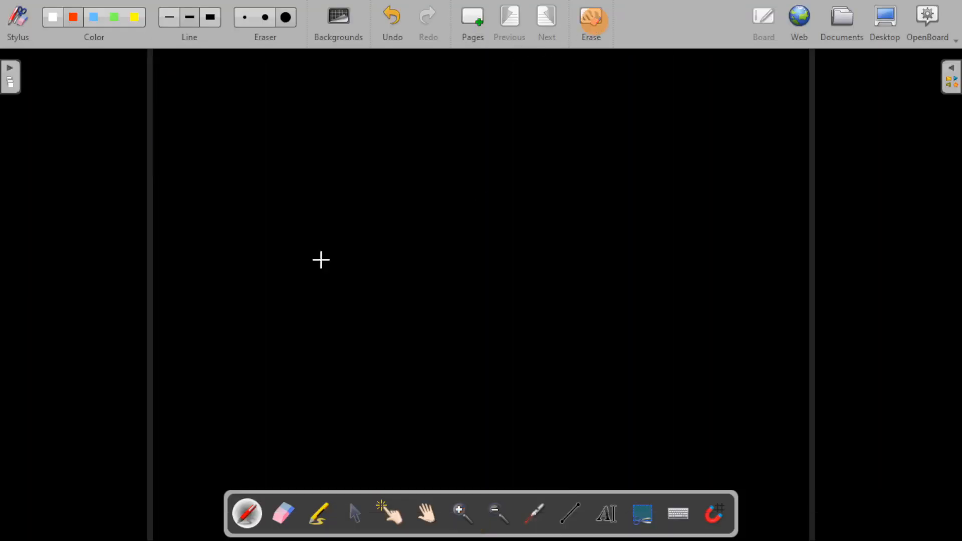
mouse_move(219, 148)
mouse_down()
mouse_move(350, 262)
mouse_move(357, 155)
mouse_move(235, 158)
mouse_move(266, 119)
mouse_move(277, 129)
mouse_up()
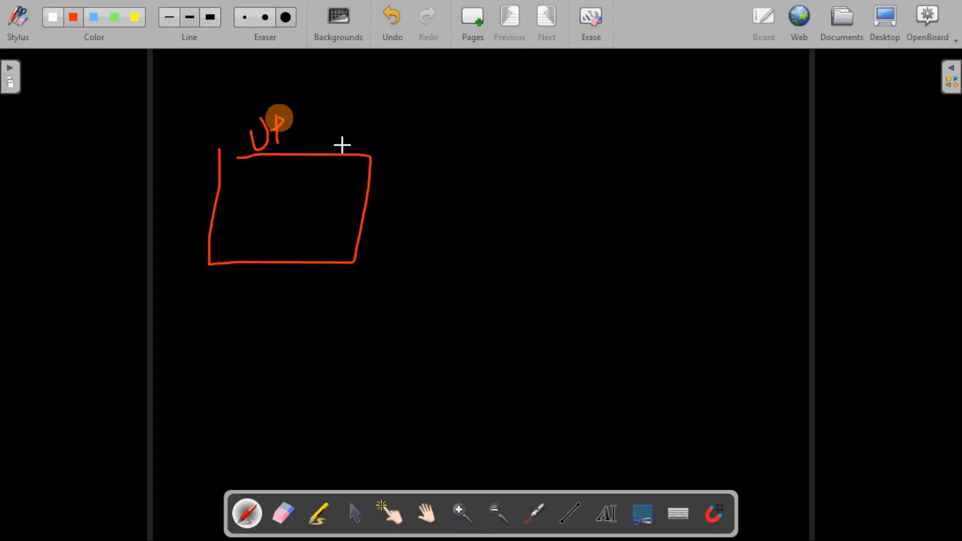
mouse_move(384, 149)
mouse_down()
mouse_move(401, 185)
mouse_move(396, 271)
mouse_up()
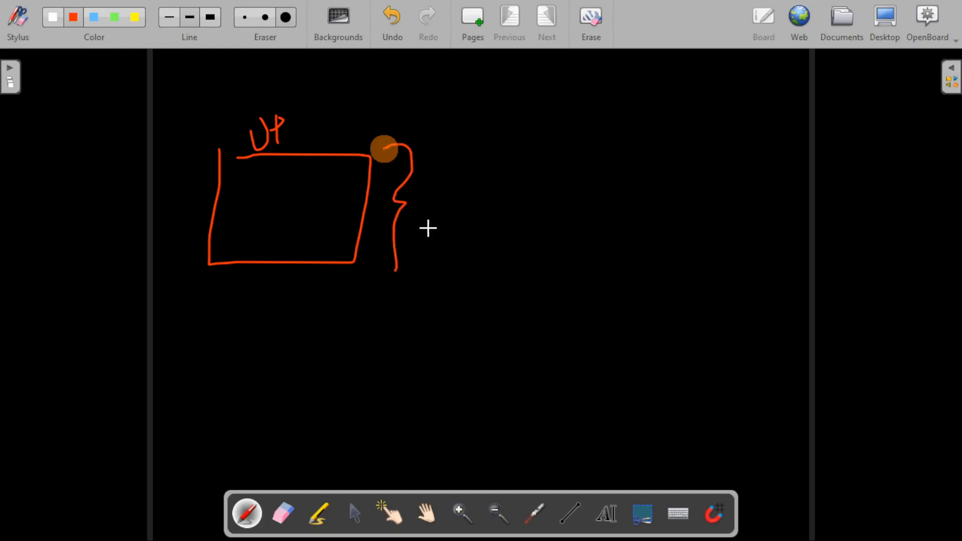
drag(429, 211, 504, 210)
mouse_move(521, 156)
mouse_down()
mouse_move(521, 189)
mouse_move(713, 289)
mouse_move(711, 111)
mouse_move(523, 150)
mouse_up()
drag(539, 86, 537, 113)
mouse_move(571, 107)
mouse_down()
mouse_move(596, 115)
mouse_move(636, 95)
mouse_up()
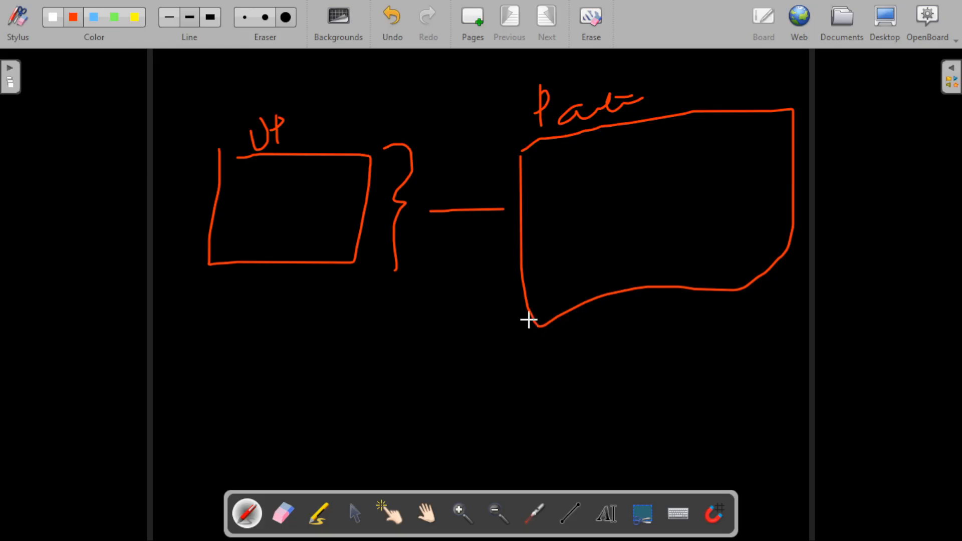
Label the boxes with circled numbers 1 and 2, then switch to Notepad
mouse_move(263, 306)
mouse_down()
mouse_move(261, 352)
mouse_move(251, 305)
mouse_up()
mouse_move(607, 349)
mouse_down()
mouse_move(592, 376)
mouse_move(607, 371)
mouse_up()
drag(593, 328, 577, 321)
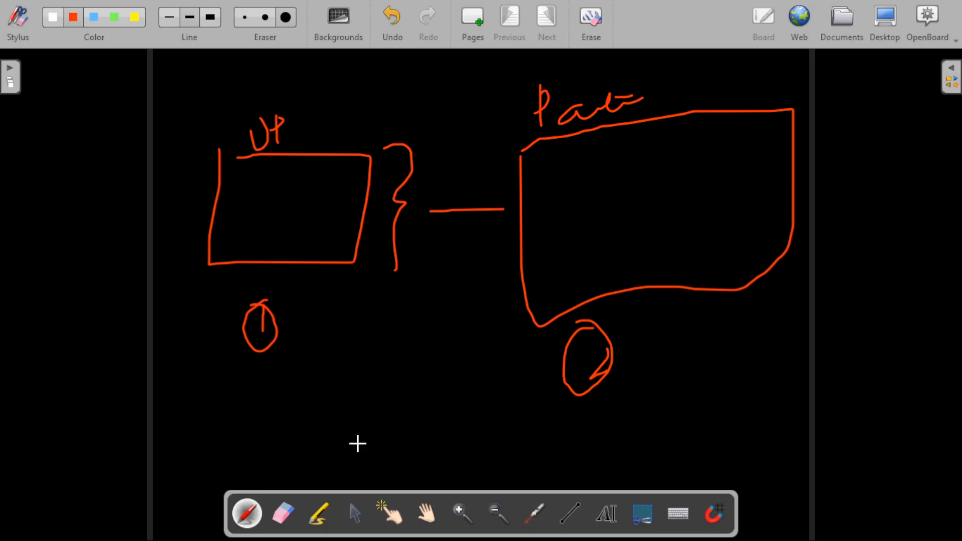
key(alt+Tab)
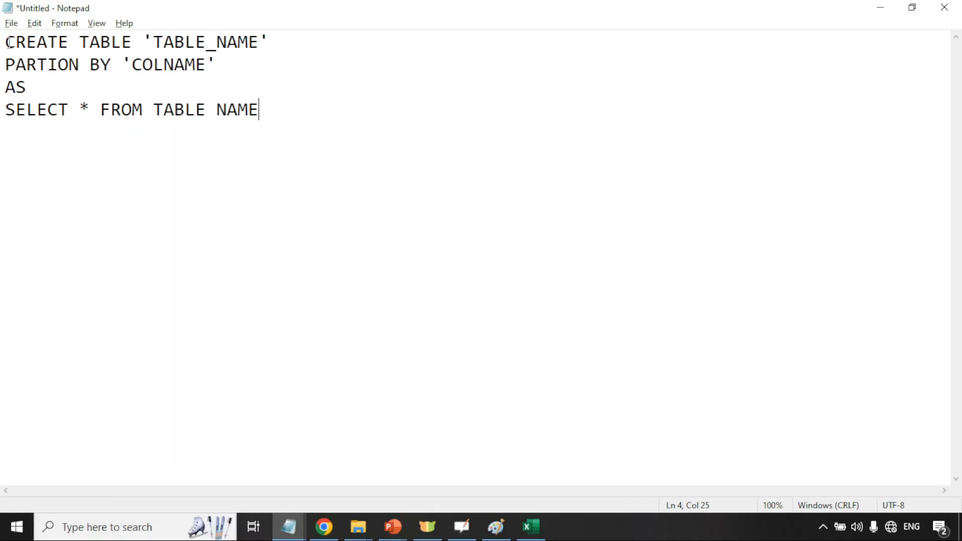
Highlight the template's CREATE TABLE, TABLE_NAME, PARTION BY and AS parts in turn
drag(7, 42, 133, 43)
click(409, 115)
scroll(409, 115, up, 3)
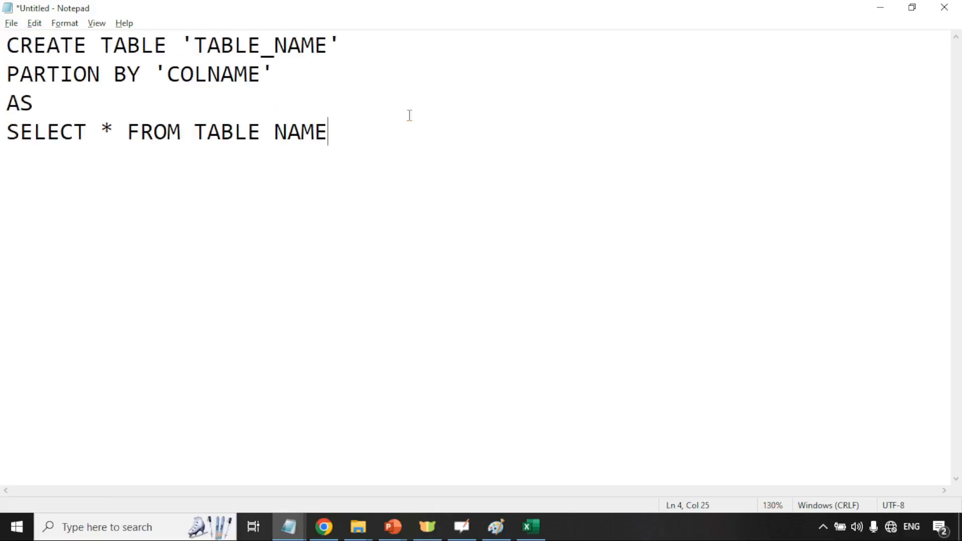
drag(170, 48, 5, 45)
drag(188, 45, 329, 44)
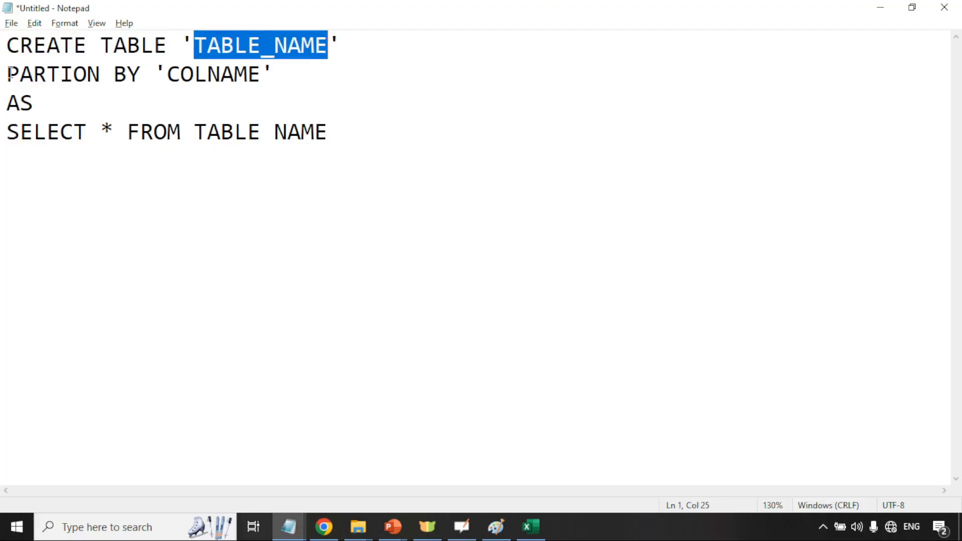
drag(8, 75, 261, 74)
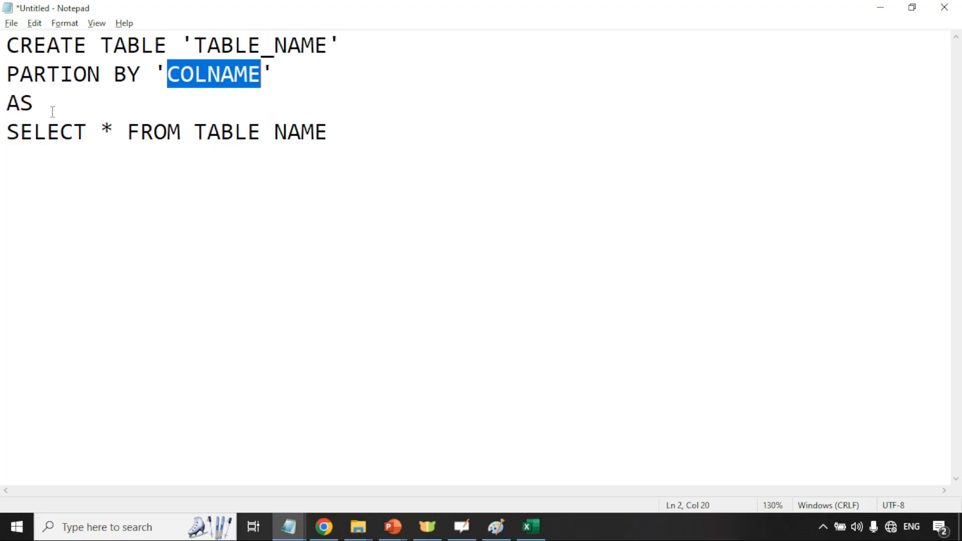
drag(33, 102, 75, 132)
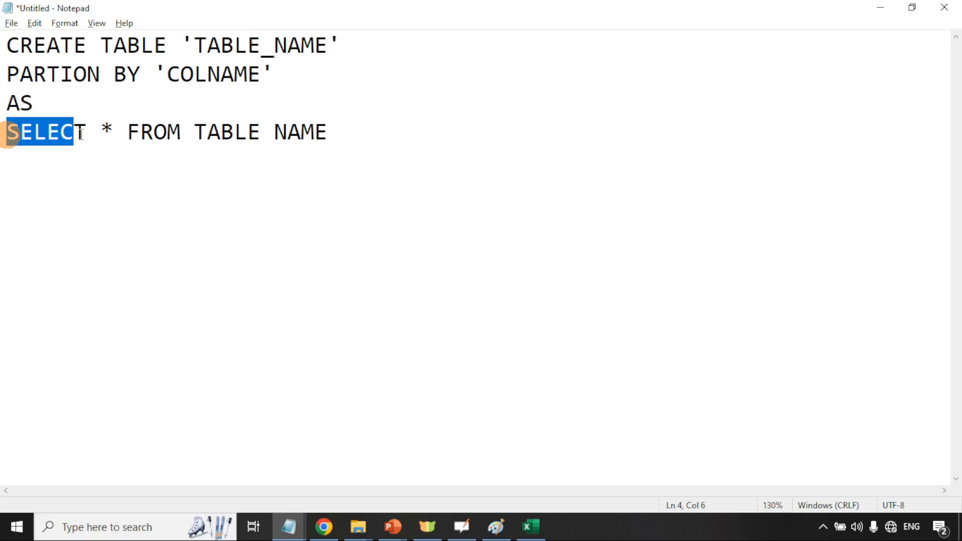
Prefix the placeholders so line 4 reads OLD_TABLE NAME and line 1 reads NEW_TABLE_NAME
click(197, 133)
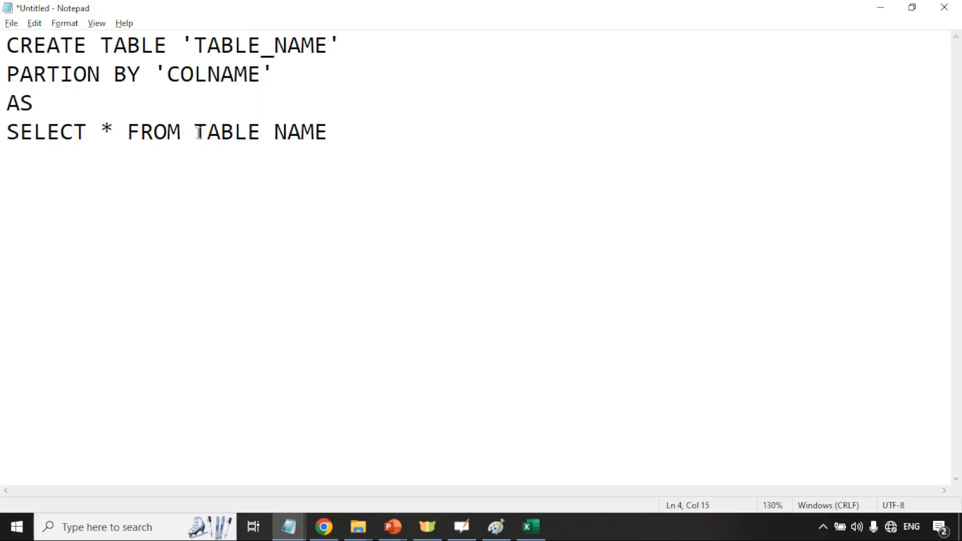
text(OLD_)
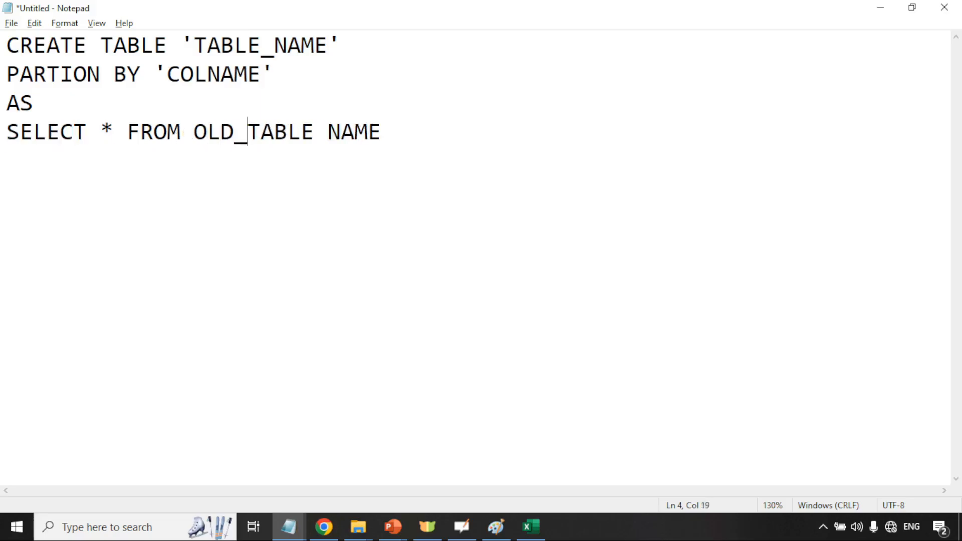
click(194, 45)
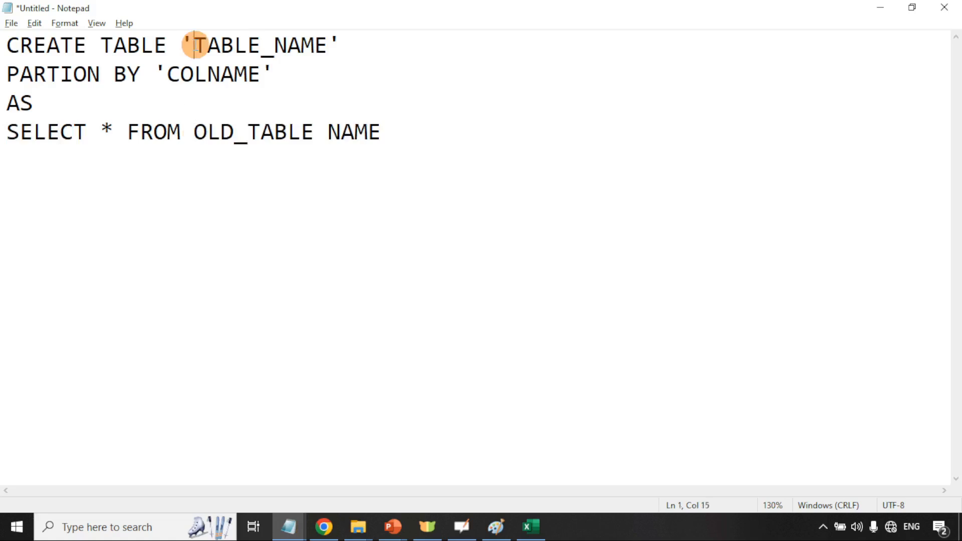
text(NEW_)
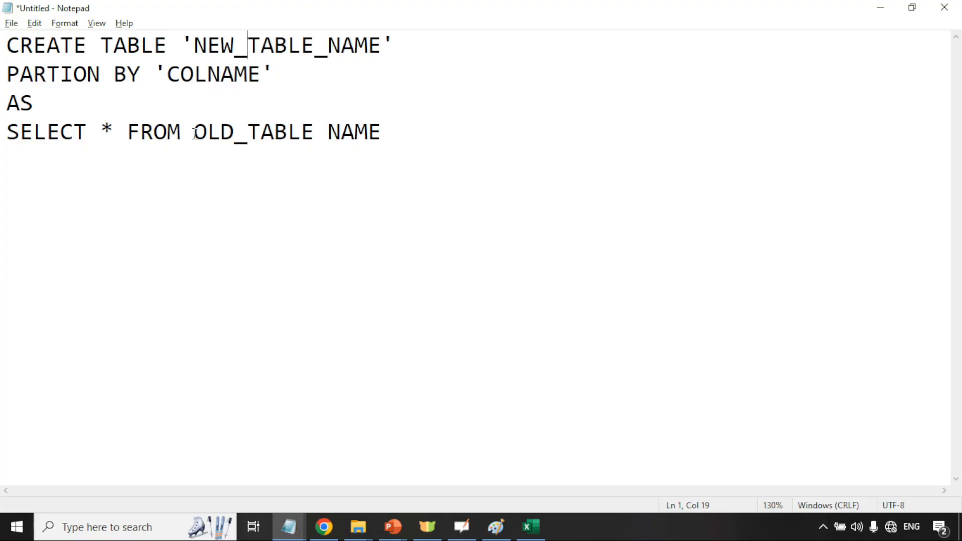
Highlight the SELECT statement, the COLNAME placeholder and NEW_TABLE_NAME in turn
drag(383, 131, 2, 129)
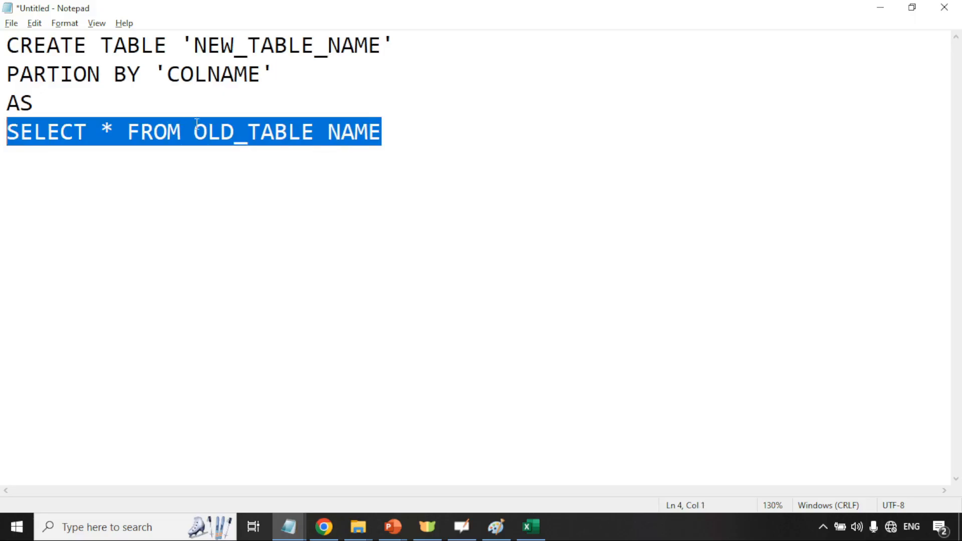
click(216, 74)
drag(167, 74, 259, 73)
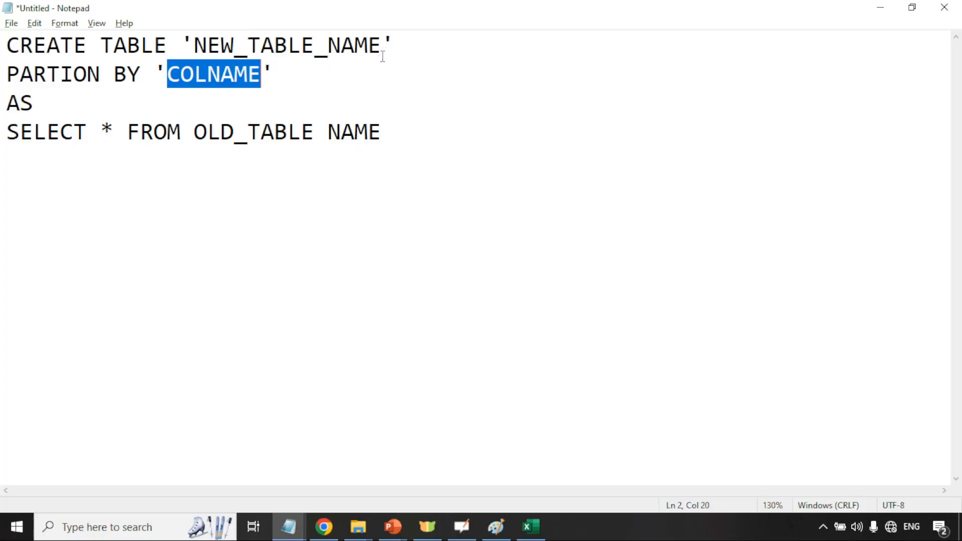
click(400, 45)
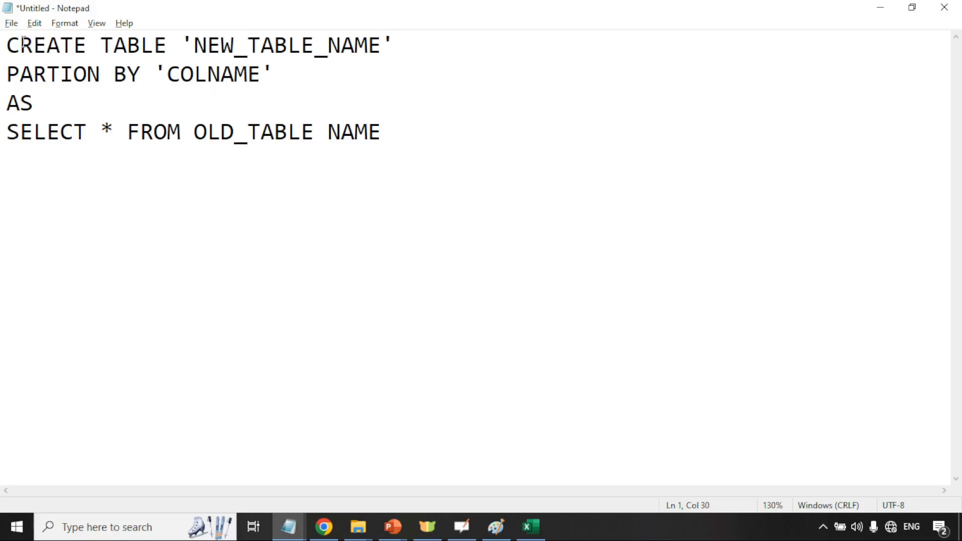
drag(194, 45, 382, 46)
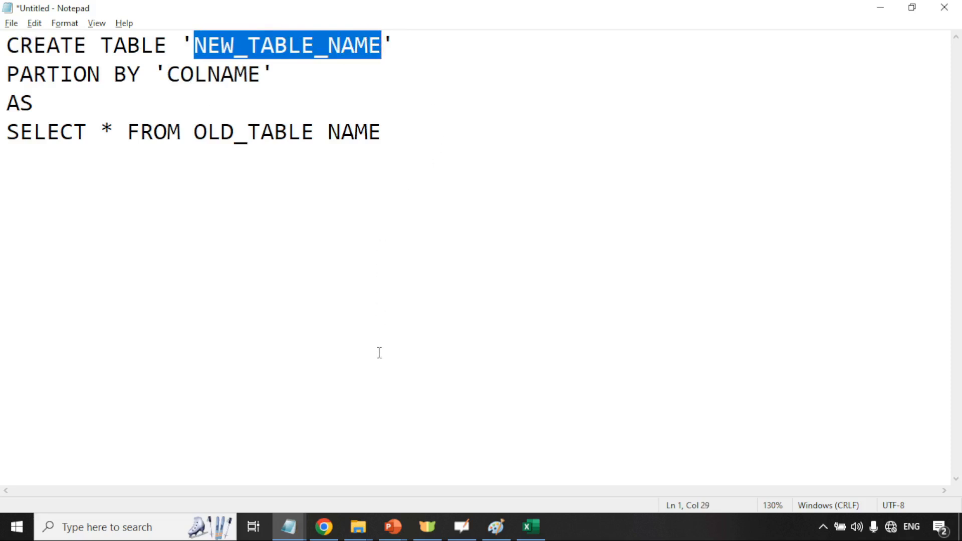
Back in BigQuery, open a new Untitled query tab, collapse the Explorer and zoom the page in
mouse_move(326, 531)
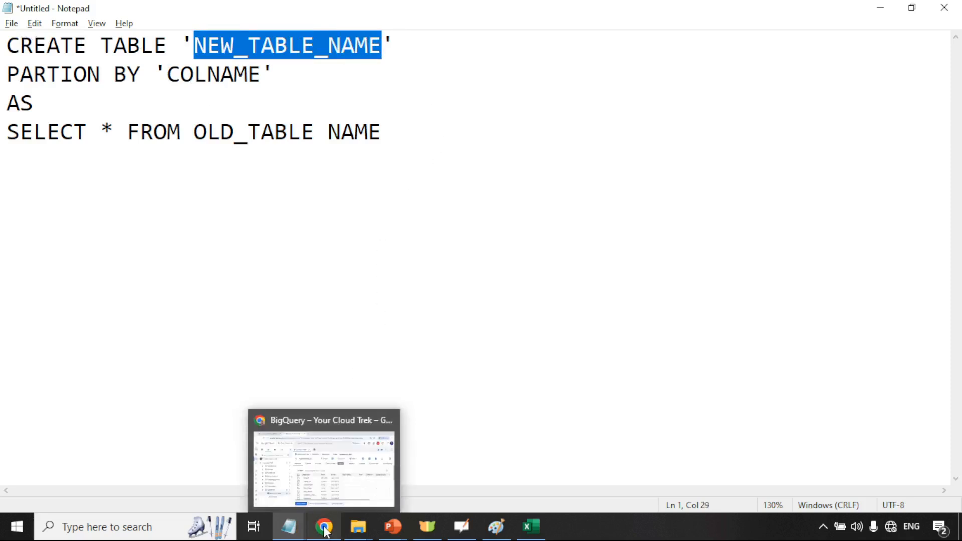
click(333, 456)
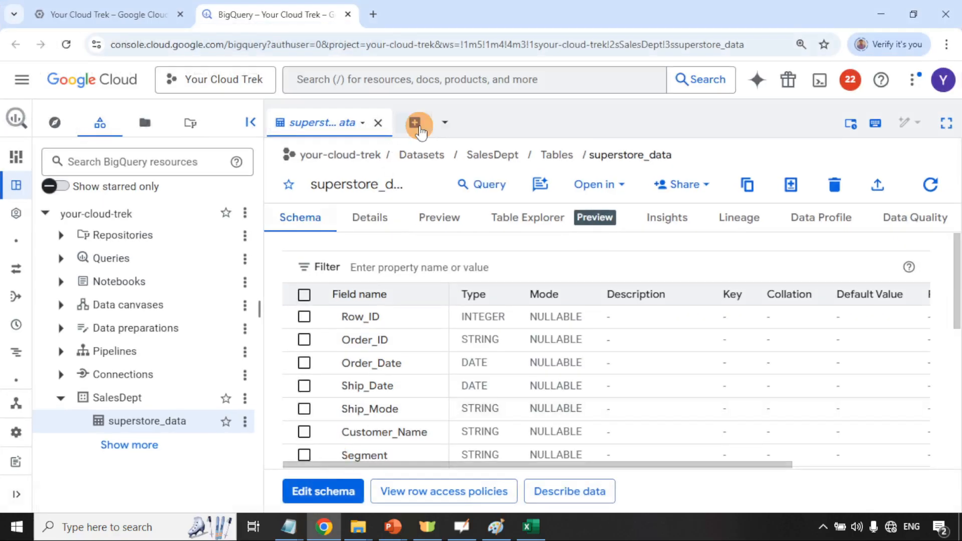
click(416, 124)
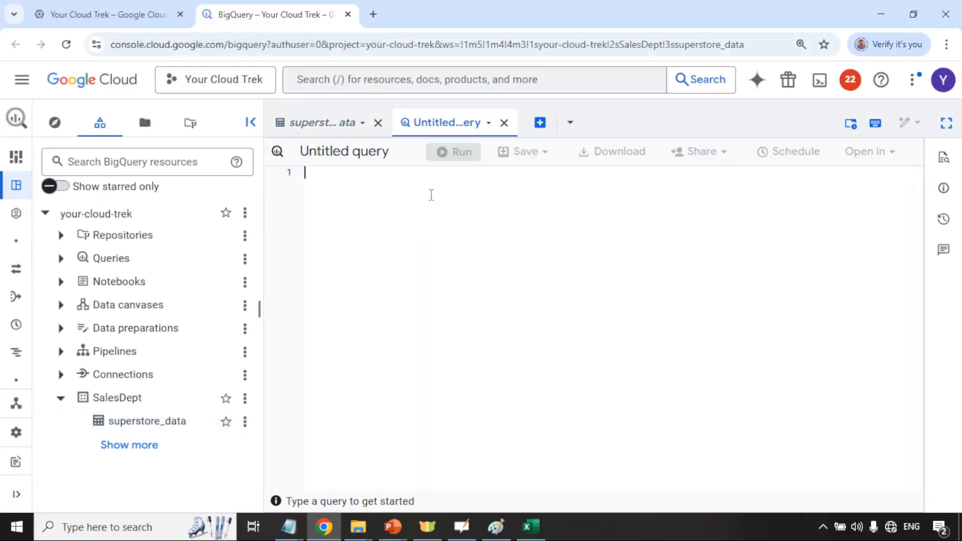
click(251, 122)
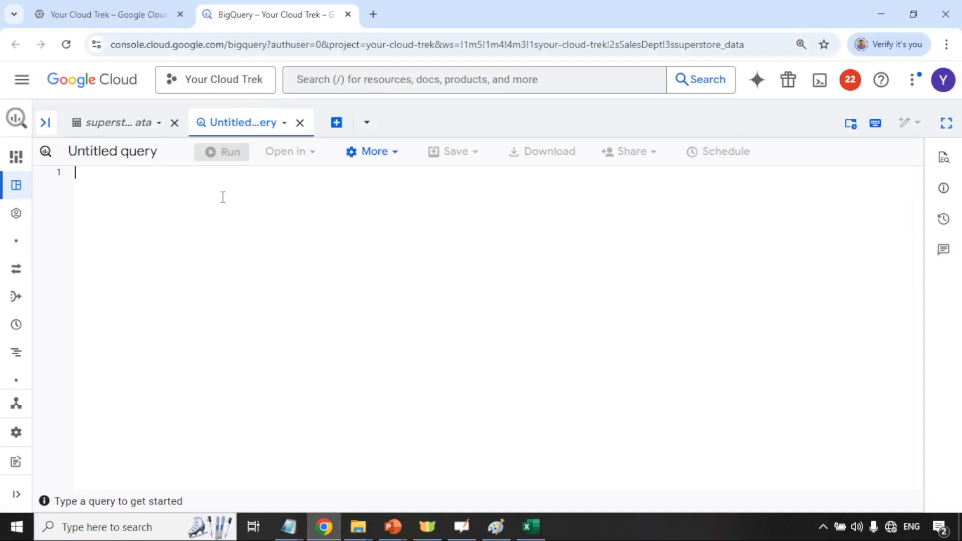
key(ctrl+plus)
key(ctrl+plus)
key(ctrl+plus)
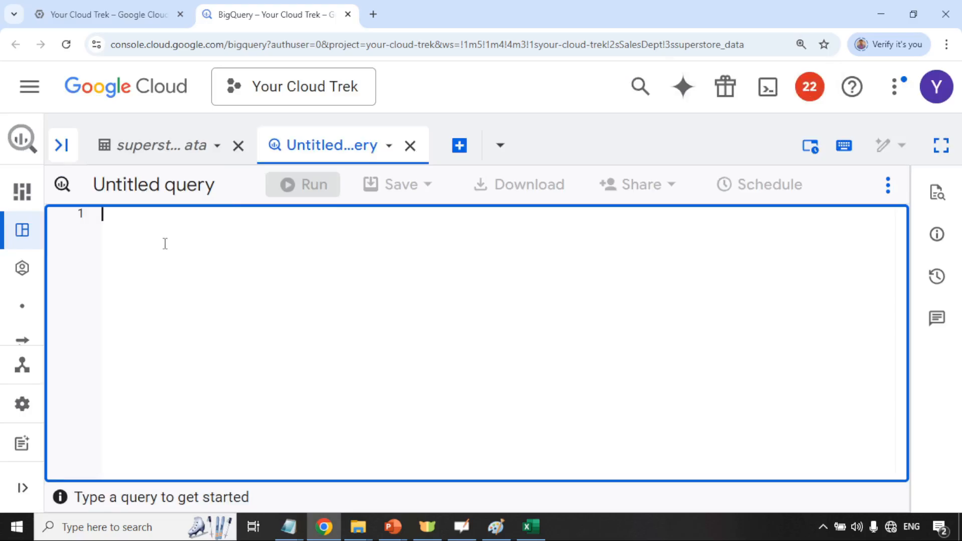
Type CREATE TABLE `SalesDept.superstore_data_partioned` using autocomplete, then bring up the Notepad template
text(CREATE)
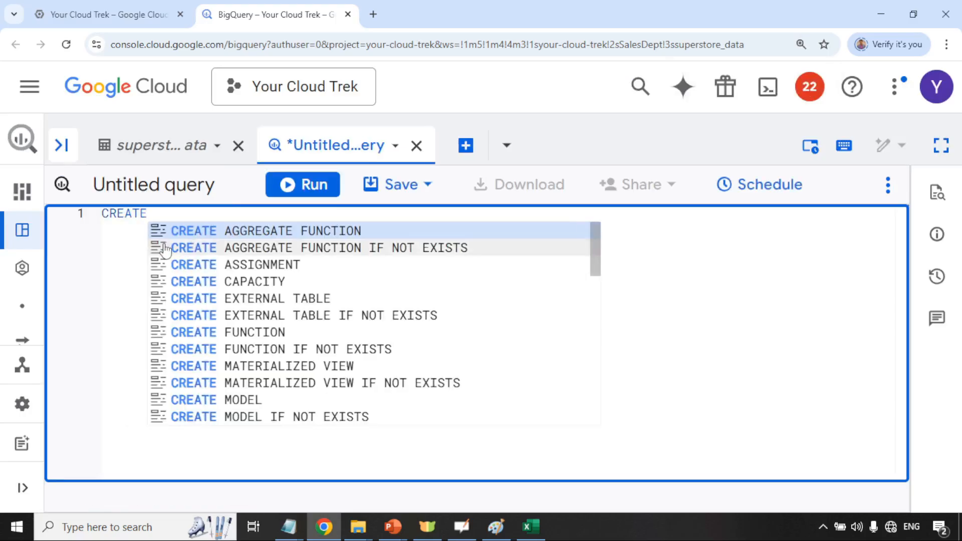
text( TABLE)
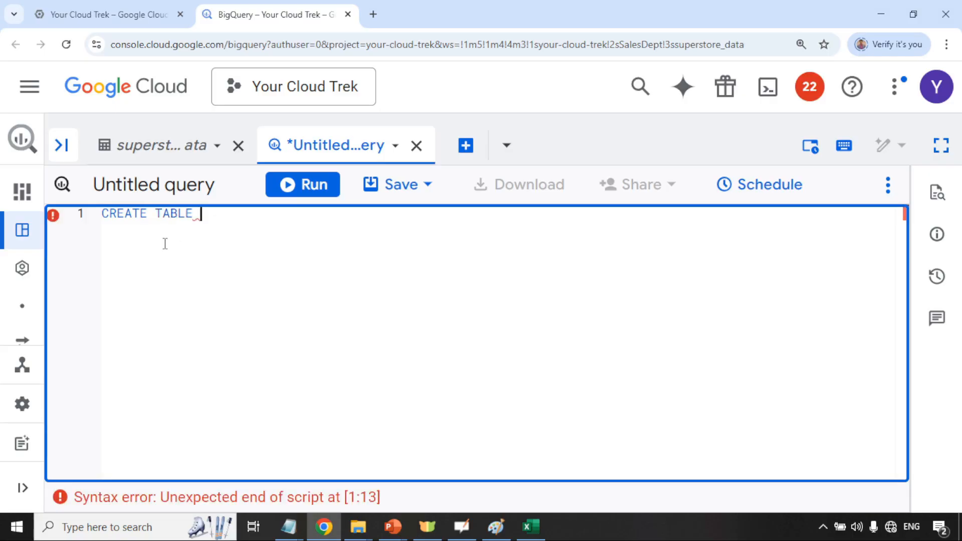
text(`)
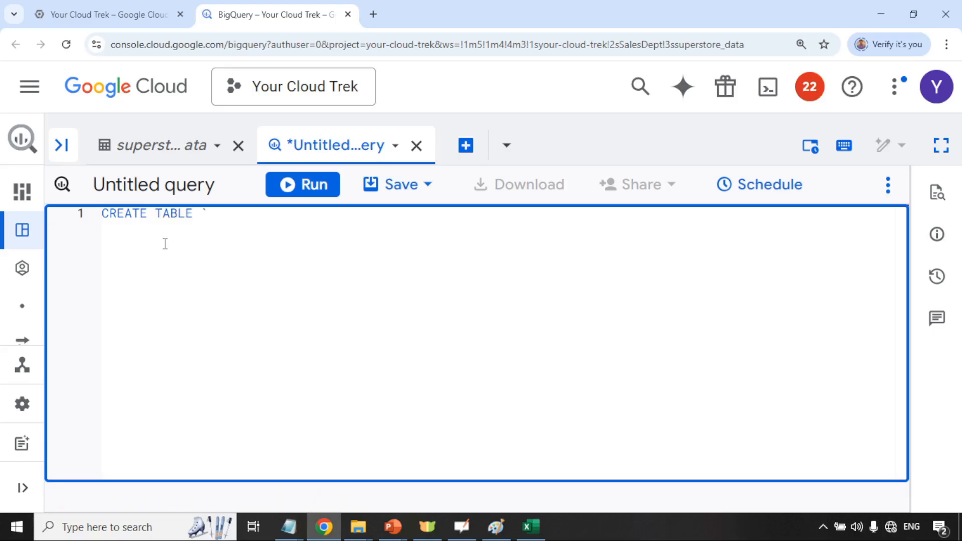
text(`)
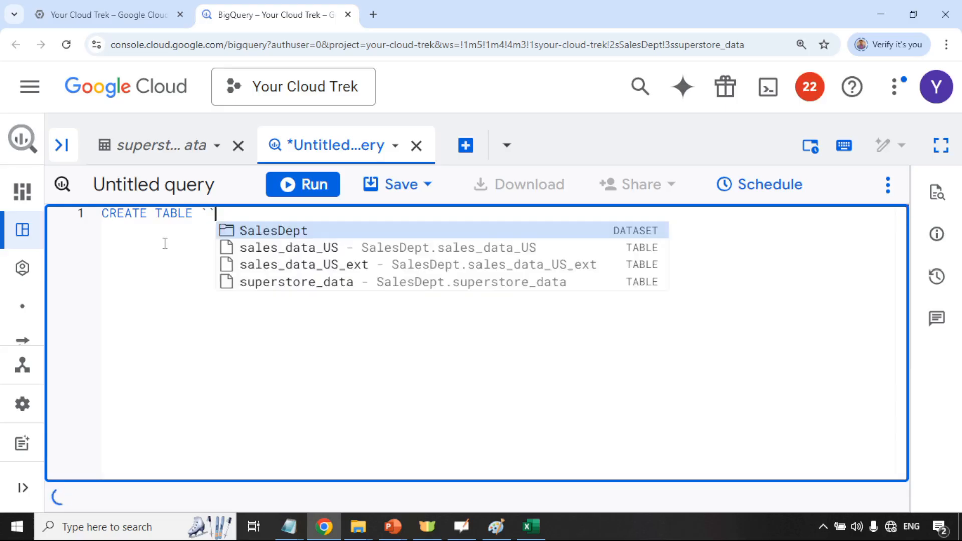
key(Left)
text(sAL)
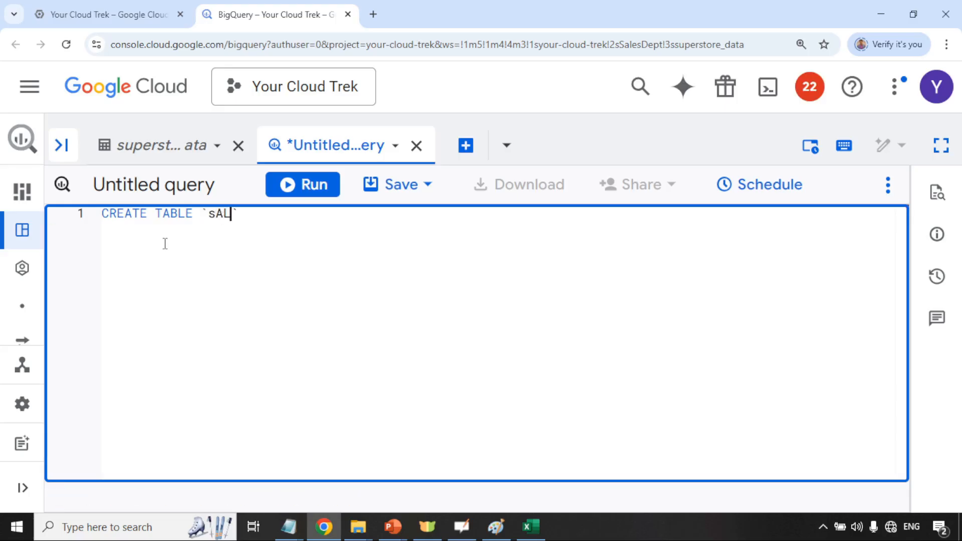
key(BackSpace)
key(BackSpace)
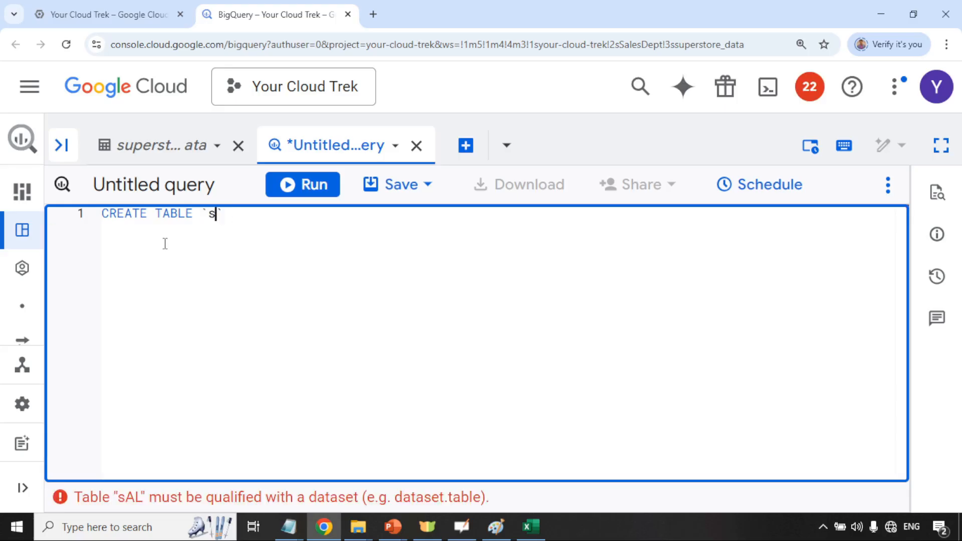
key(BackSpace)
text(Sal)
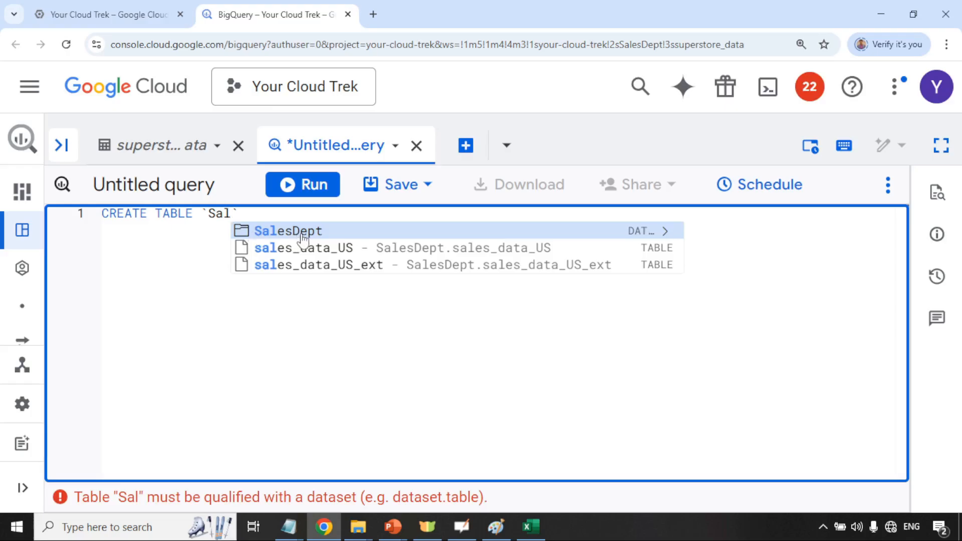
click(303, 232)
text(.)
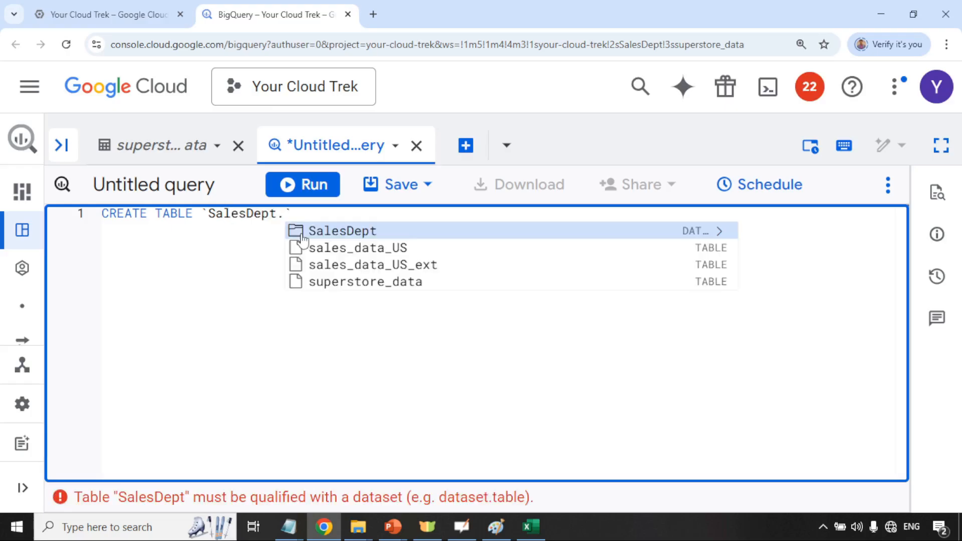
click(384, 284)
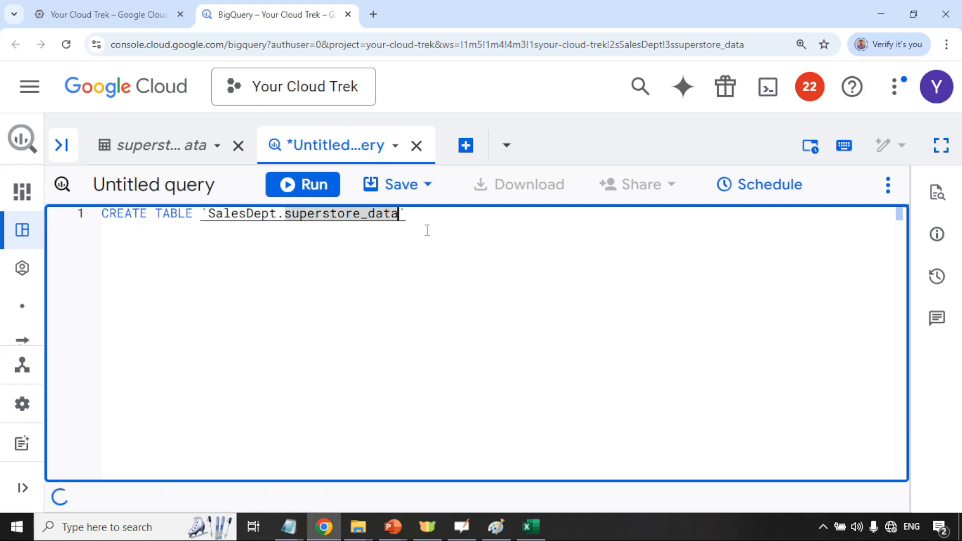
text(_)
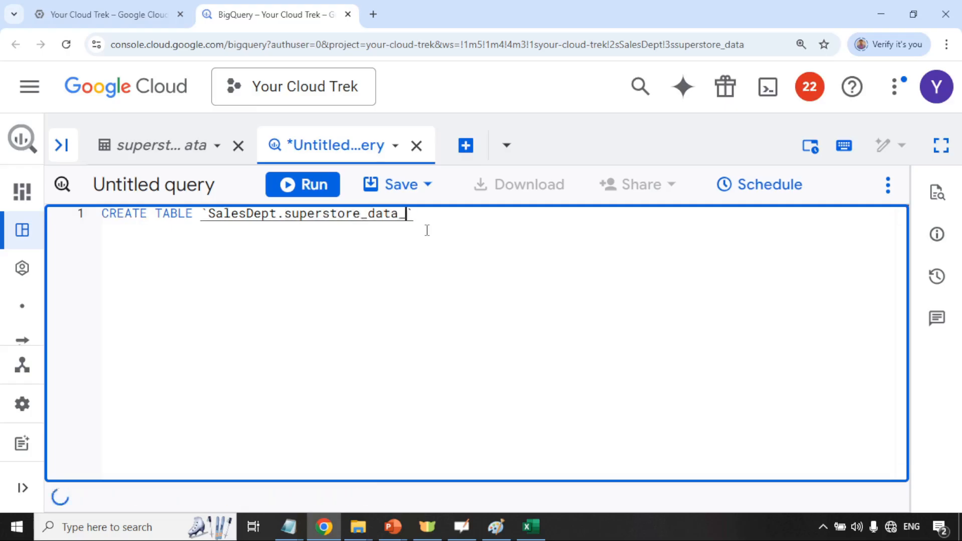
text(partioned)
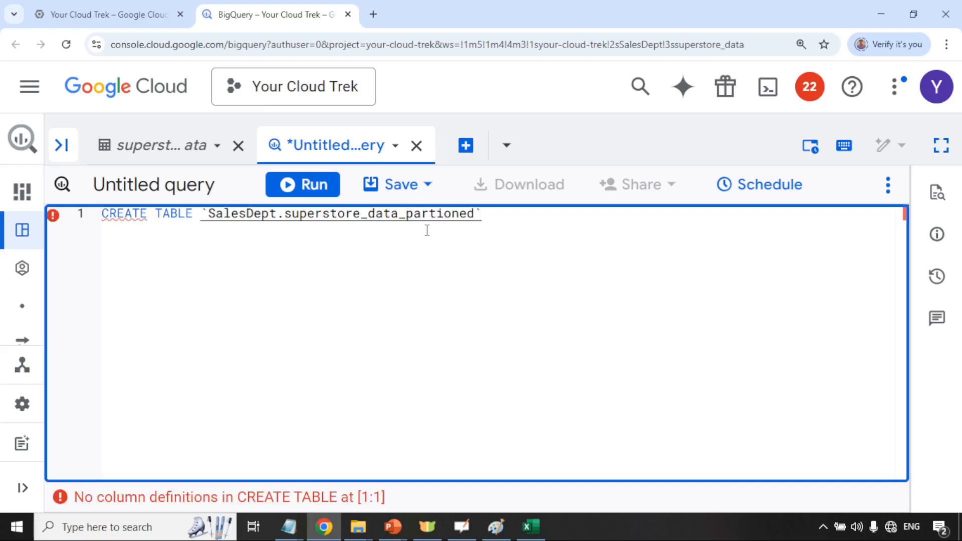
key(alt+Tab)
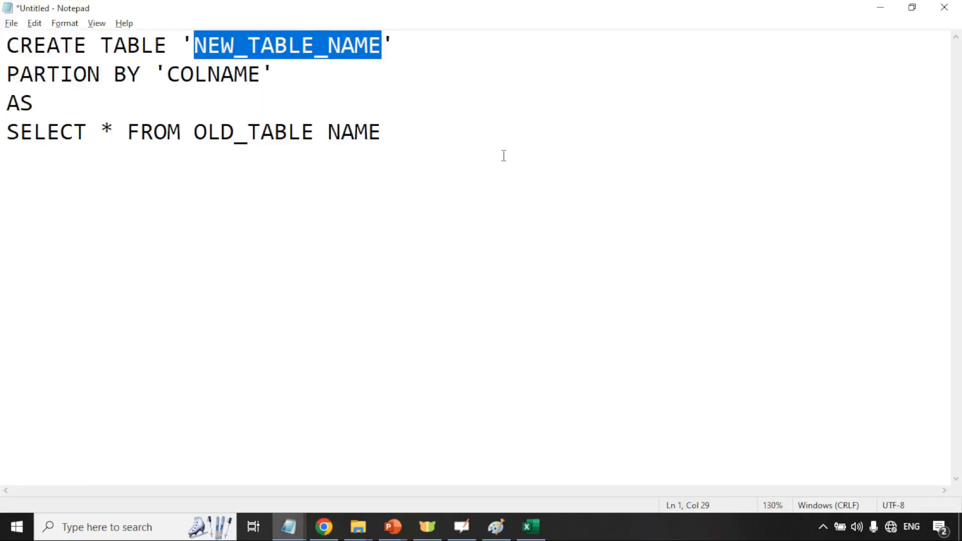
Add a second line reading PARTITION BY beneath the CREATE TABLE `SalesDept.superstore_data_partioned` line
key(alt+Tab)
key(Return)
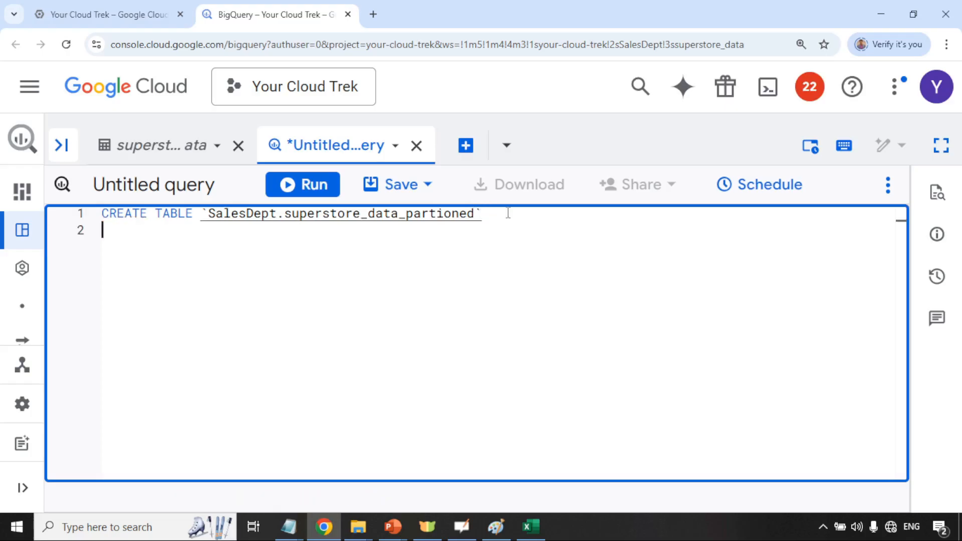
text(PARTION)
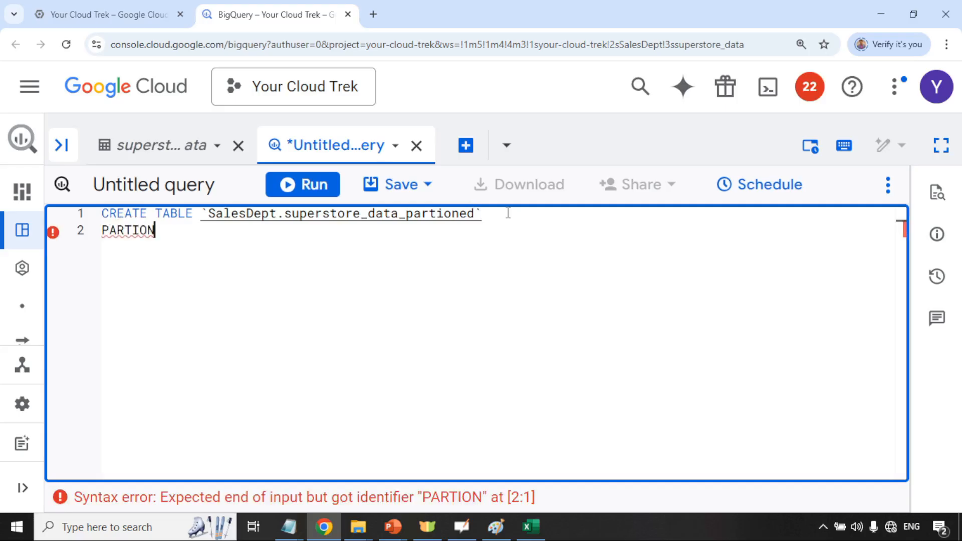
key(BackSpace)
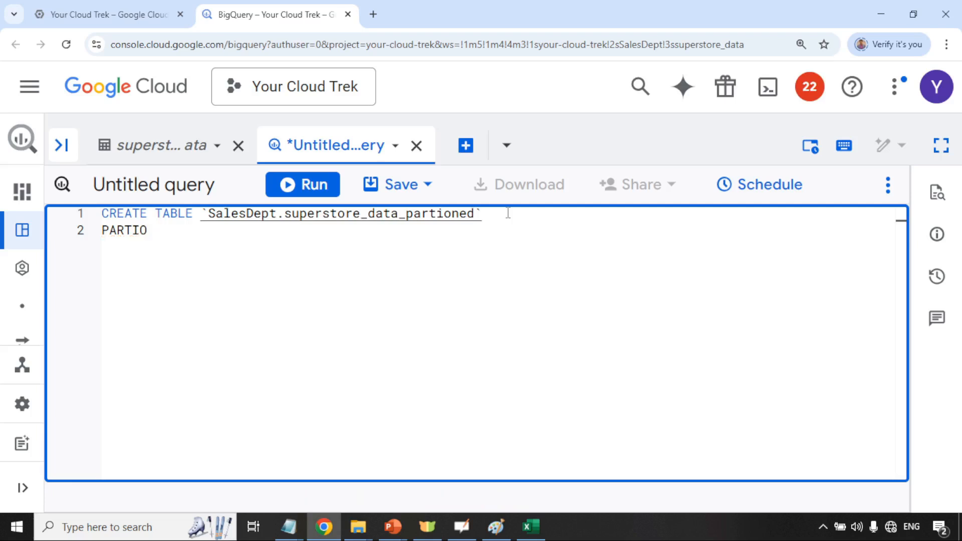
key(BackSpace)
key(BackSpace)
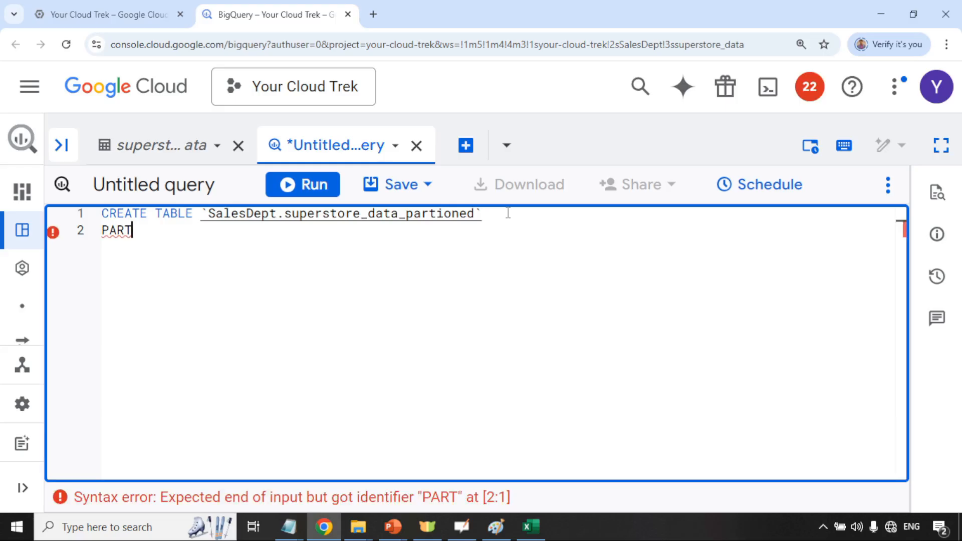
key(BackSpace)
key(BackSpace)
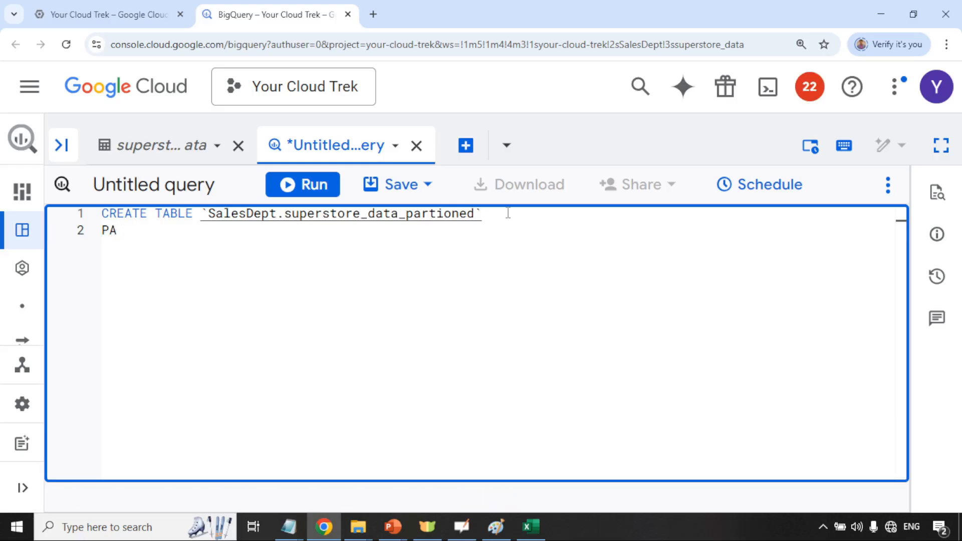
key(BackSpace)
key(BackSpace)
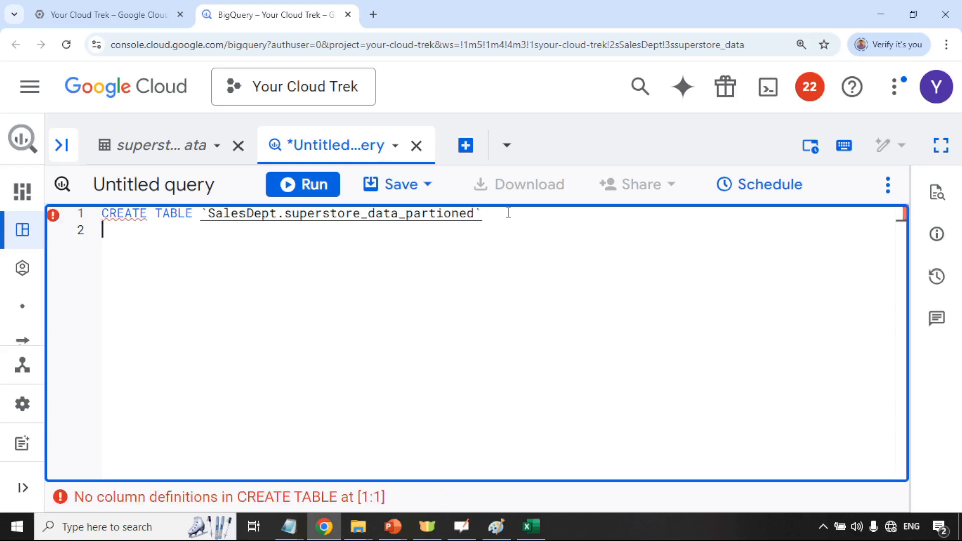
text(P)
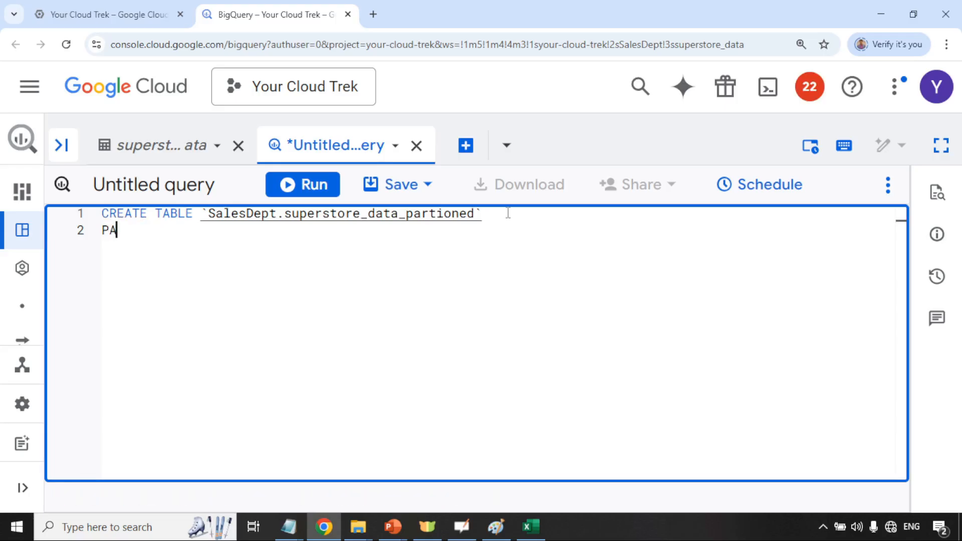
text(A)
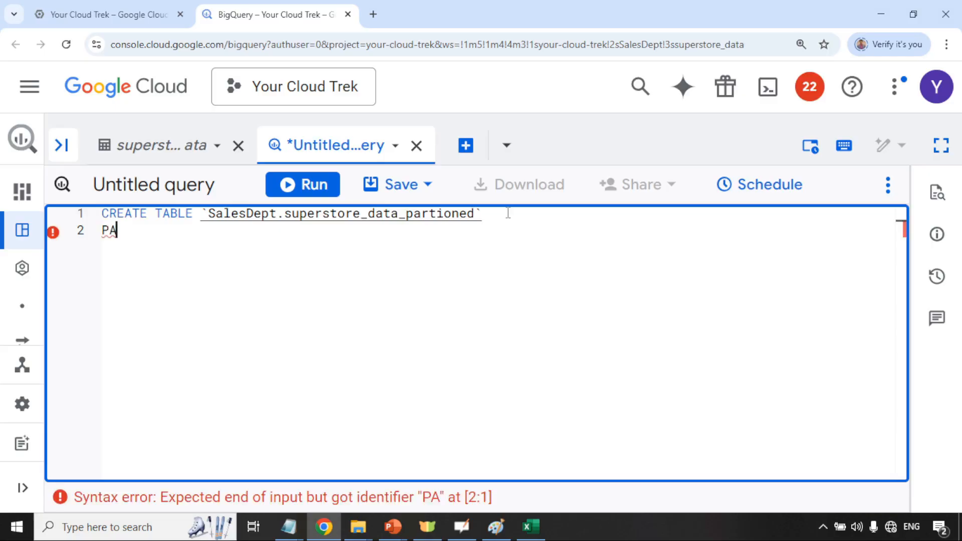
text(RT)
key(Return)
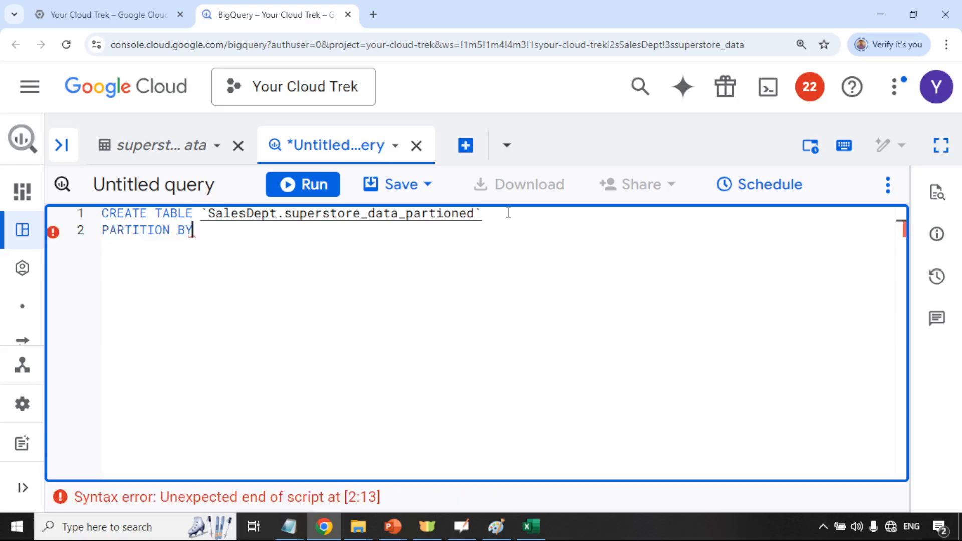
click(135, 146)
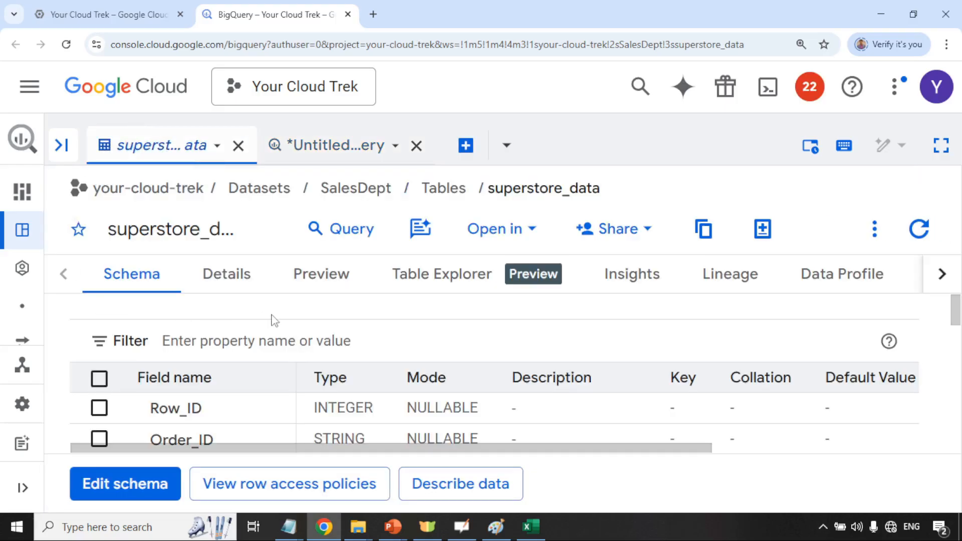
scroll(256, 367, down, 1)
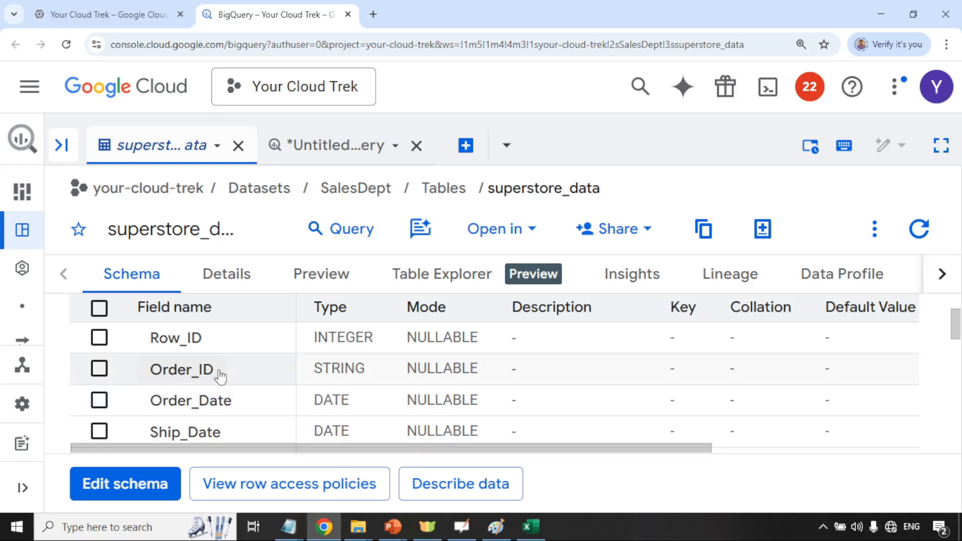
scroll(222, 392, down, 2)
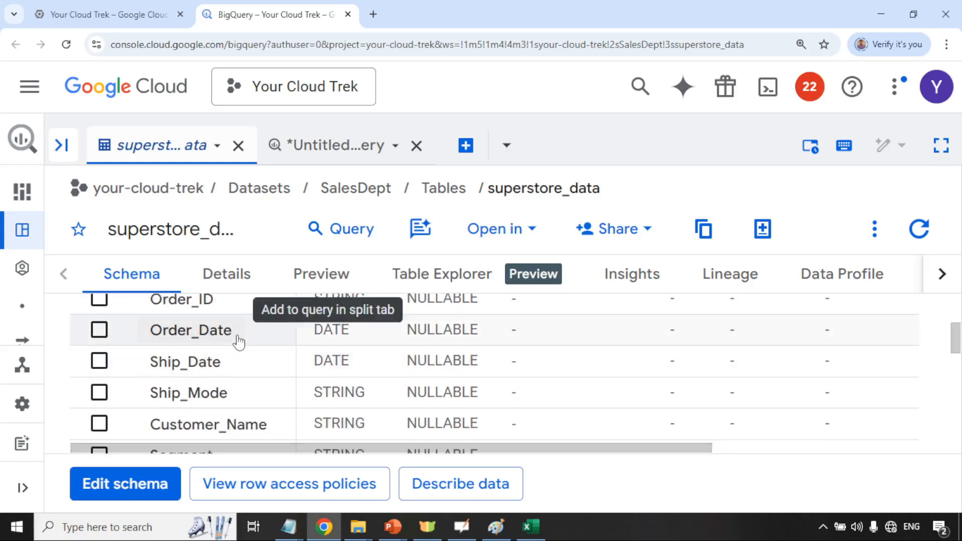
drag(234, 333, 149, 333)
click(150, 330)
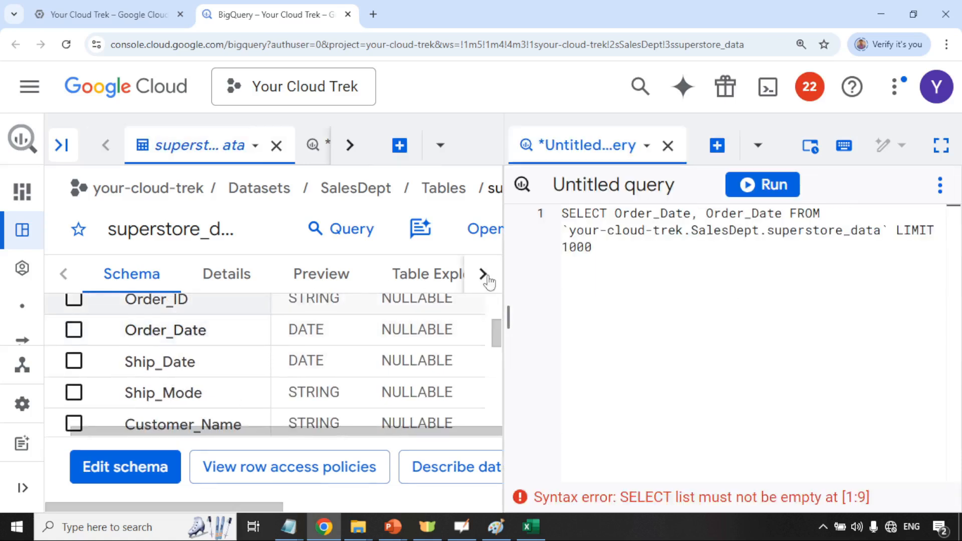
drag(615, 214, 692, 213)
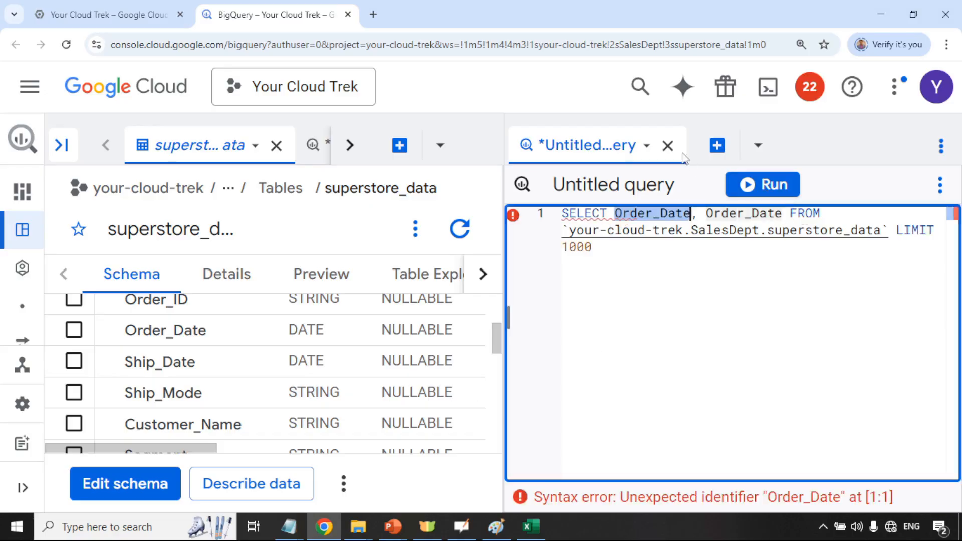
click(668, 146)
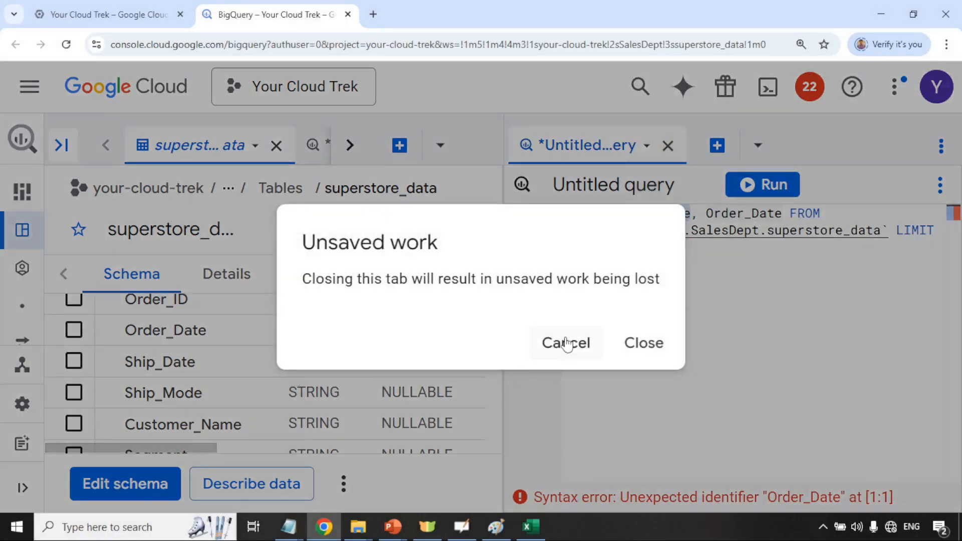
click(641, 342)
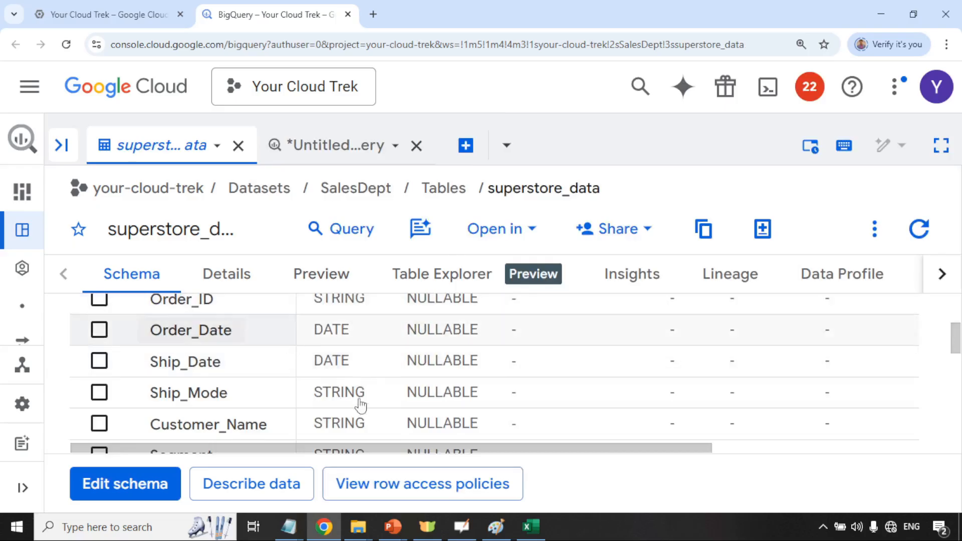
scroll(346, 363, up, 5)
scroll(349, 371, down, 1)
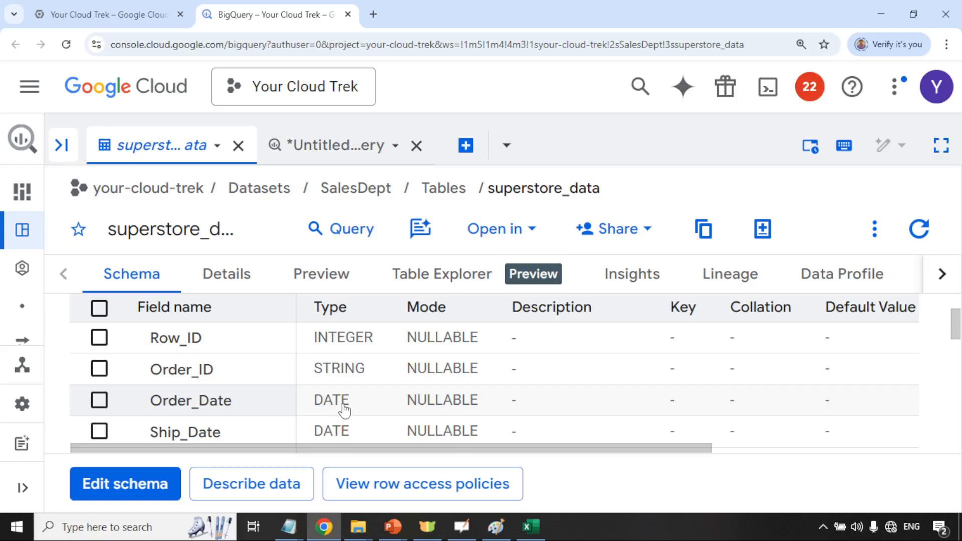
Complete the query with PARTITION BY Order_Date, then AS SELECT * FROM `SalesDept.superstore_data`
click(312, 150)
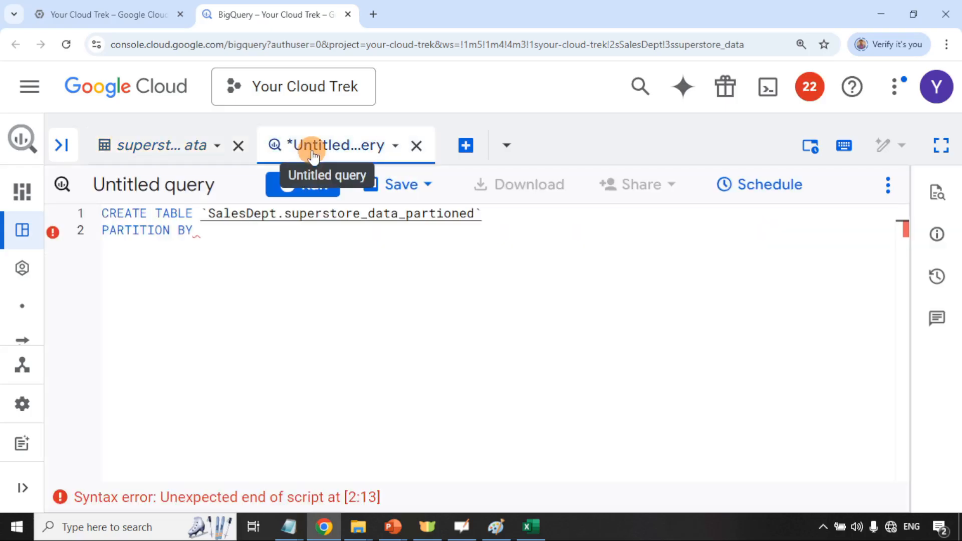
click(205, 235)
text(Order_Date)
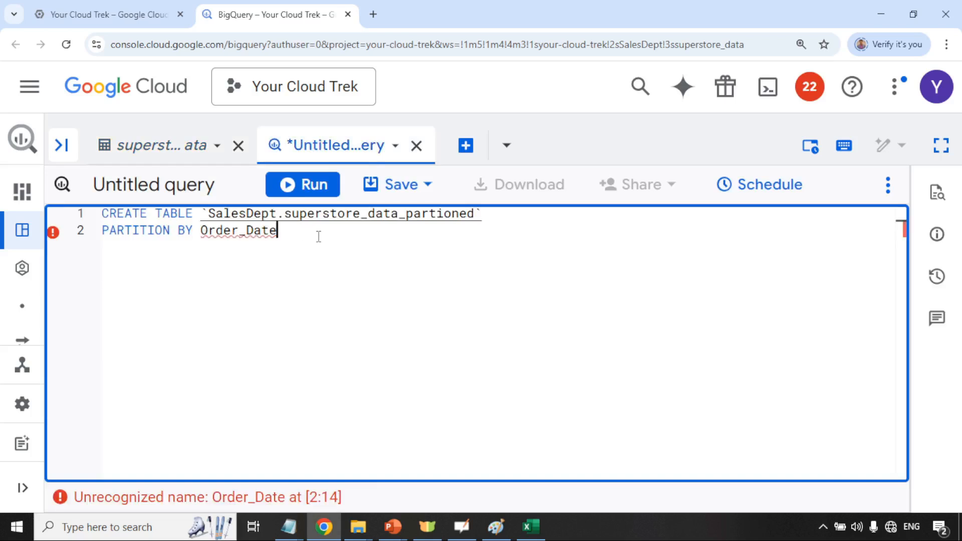
key(Return)
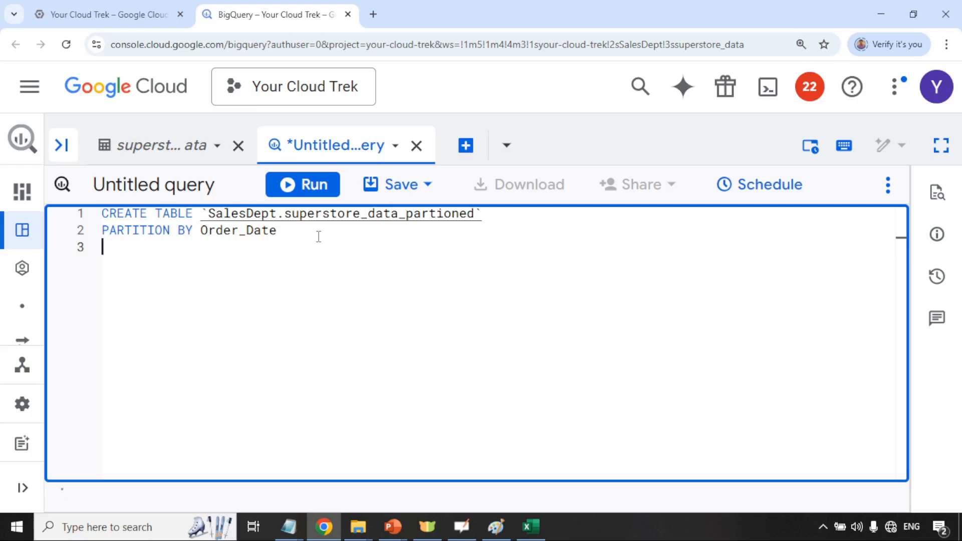
text(a)
key(BackSpace)
text(AS)
key(Return)
text(SELECT)
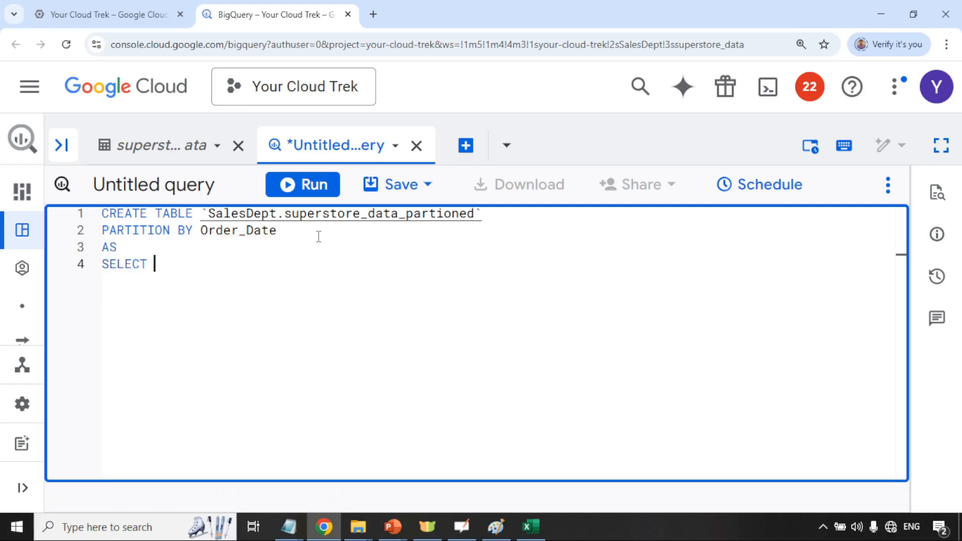
text( * FROM )
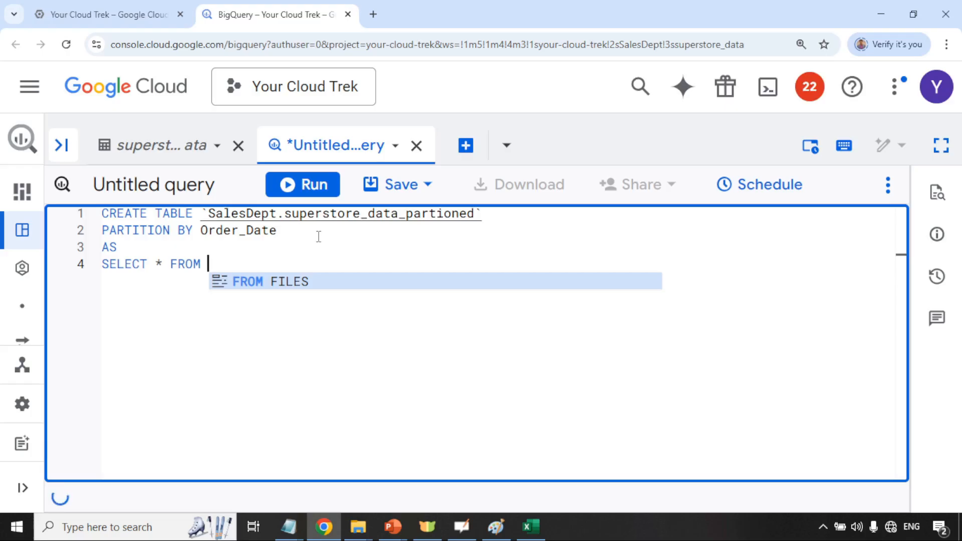
text(`)
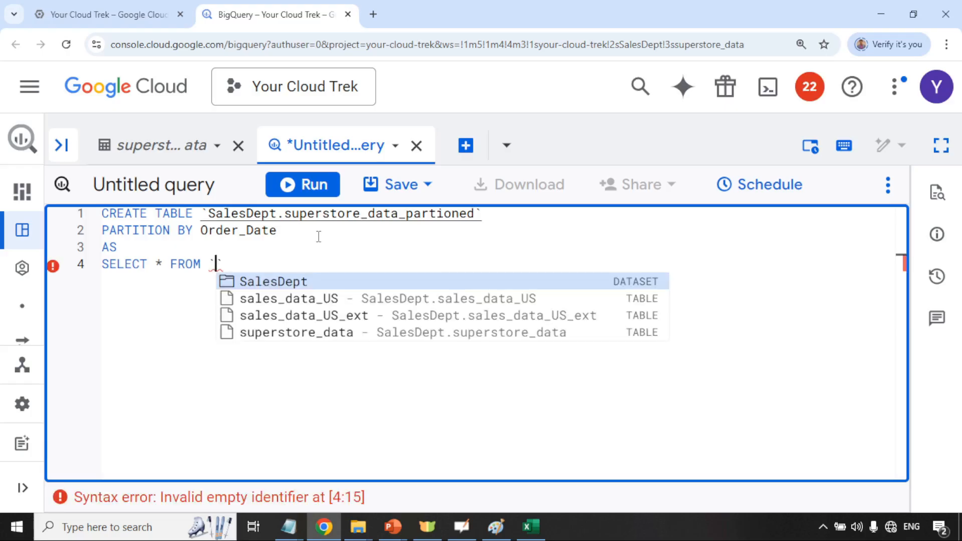
key(Return)
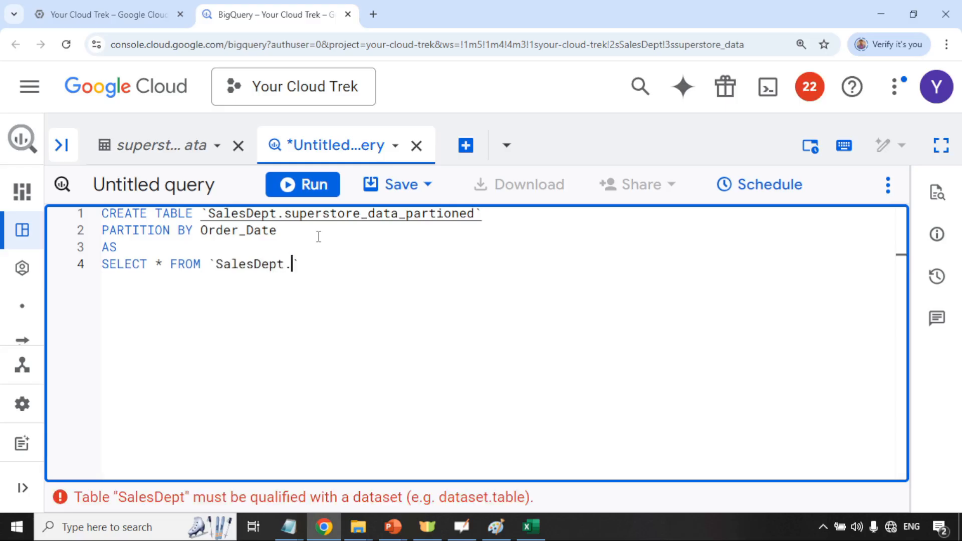
text(SU)
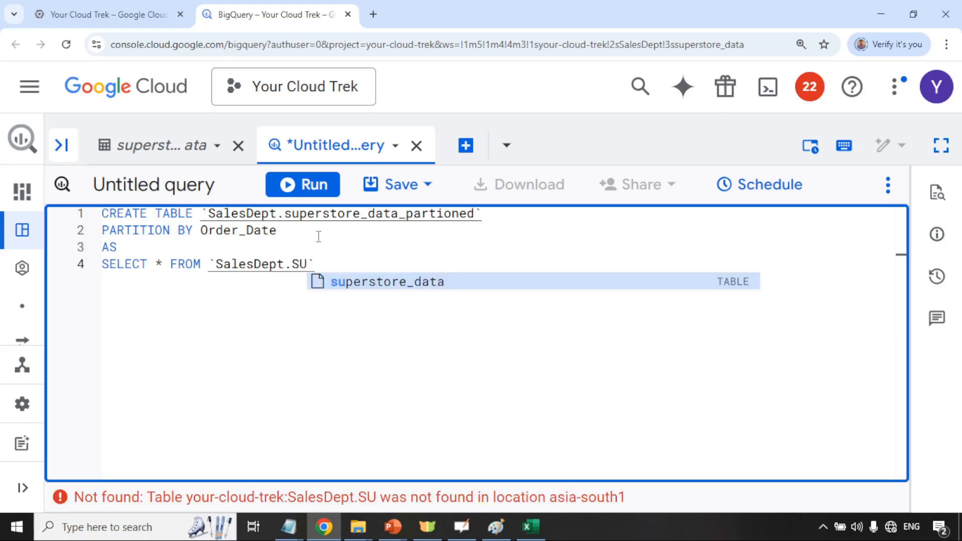
key(Tab)
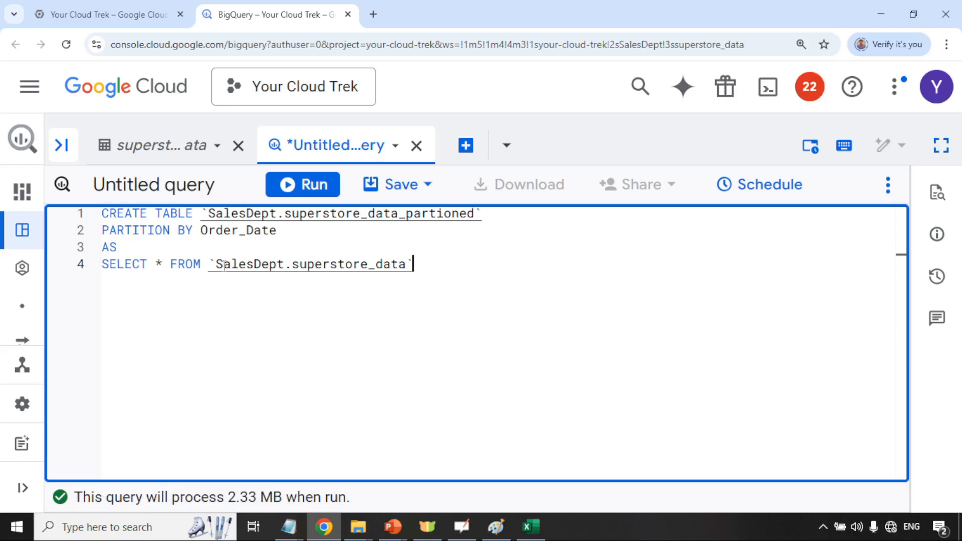
Highlight the SELECT line, the new table name and the Order_Date partition column to explain them
drag(421, 264, 102, 264)
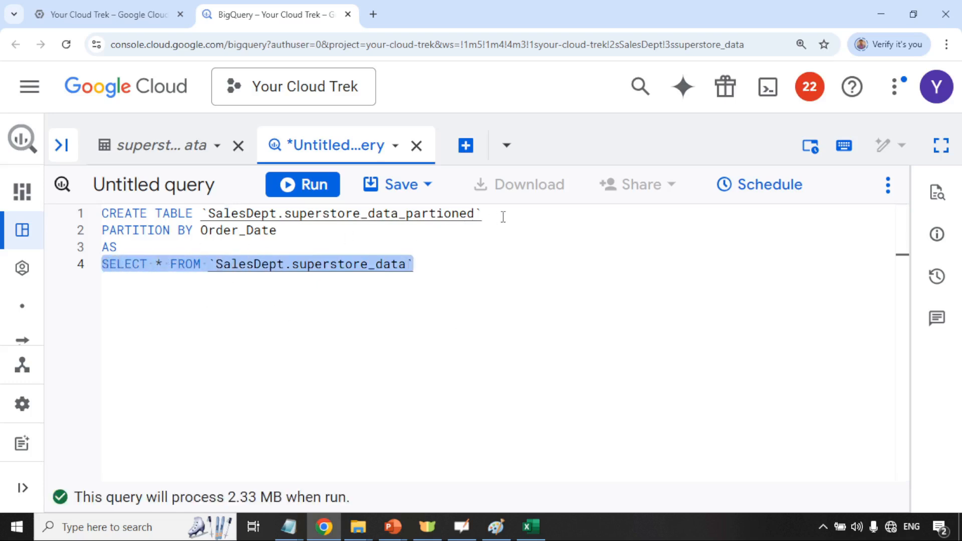
drag(484, 213, 105, 213)
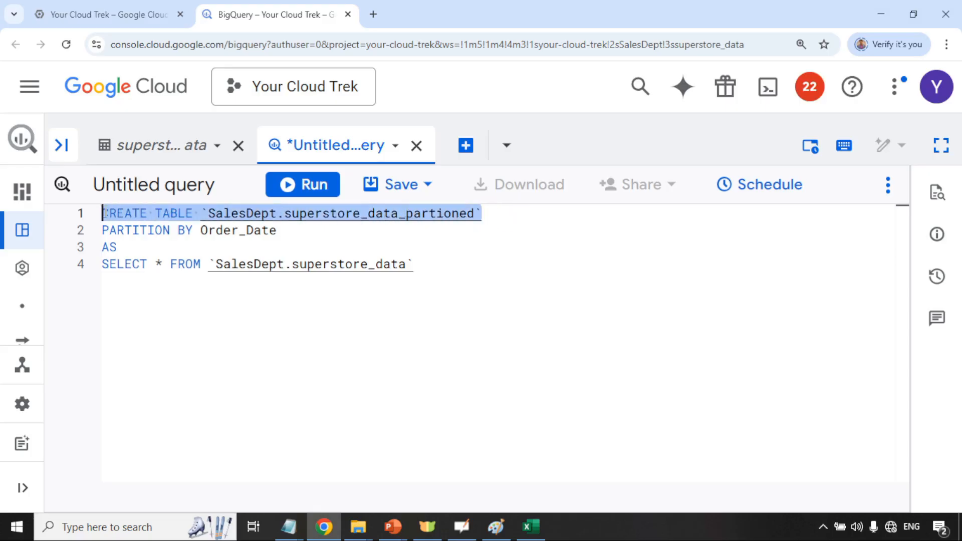
click(509, 215)
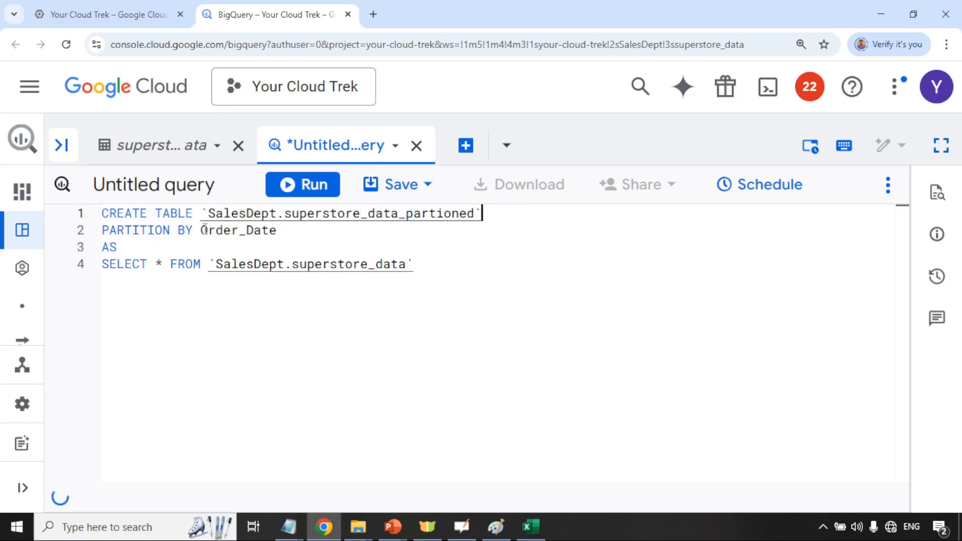
drag(204, 230, 278, 230)
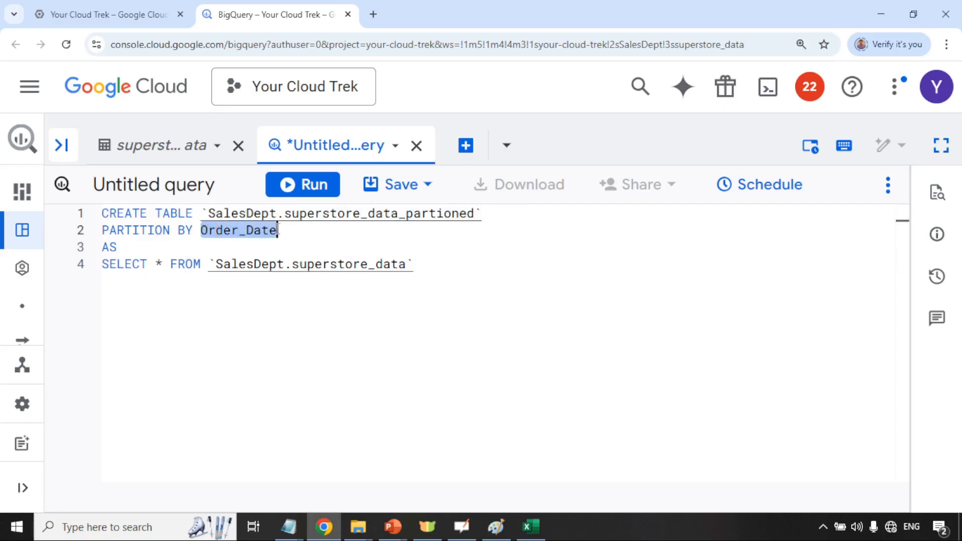
click(453, 264)
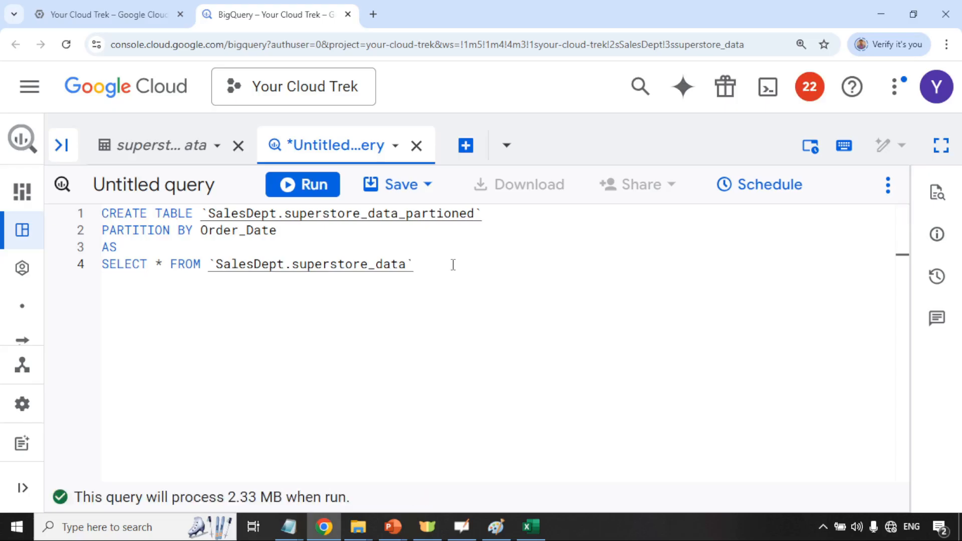
Run the CREATE TABLE query, writing 9994 records to superstore_data_partioned, and resize the results pane
click(296, 187)
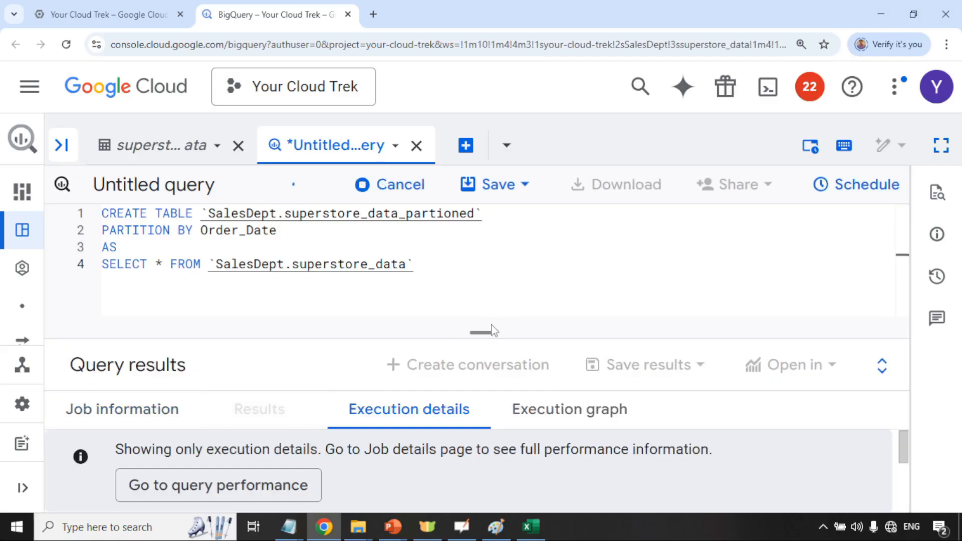
key(ctrl+minus)
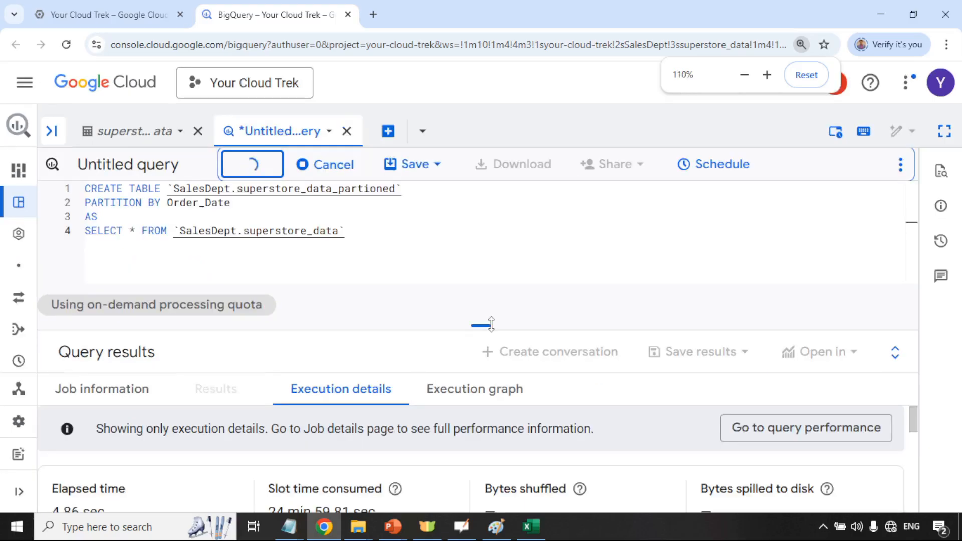
key(ctrl+minus)
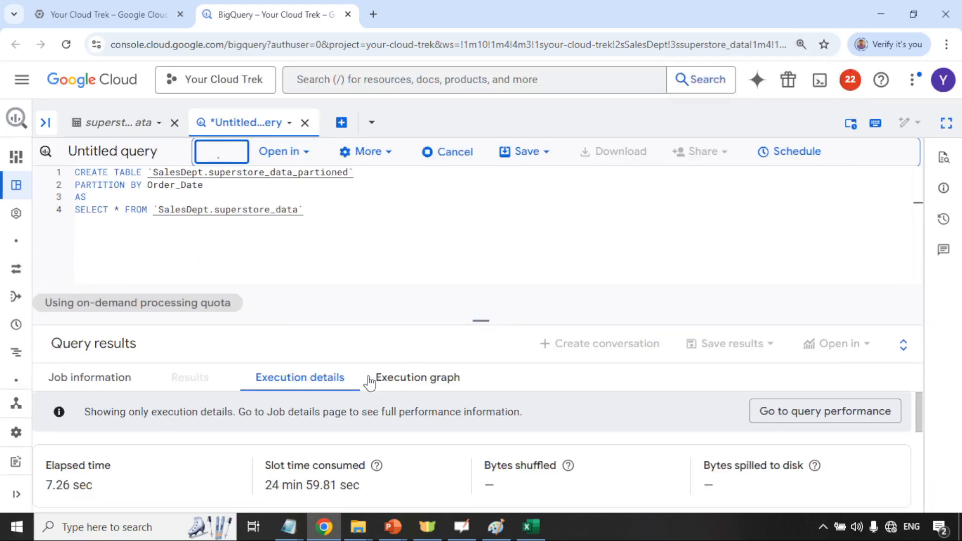
click(483, 324)
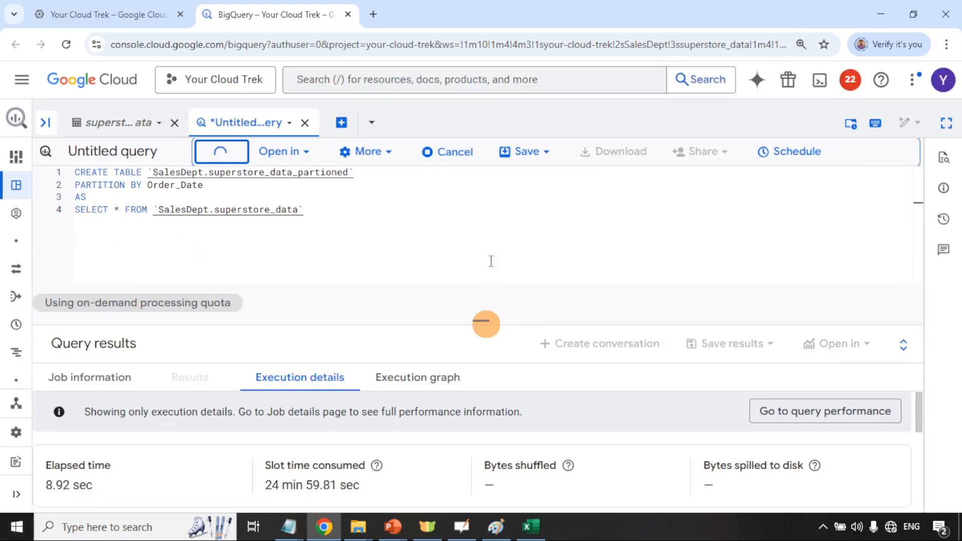
drag(491, 261, 500, 197)
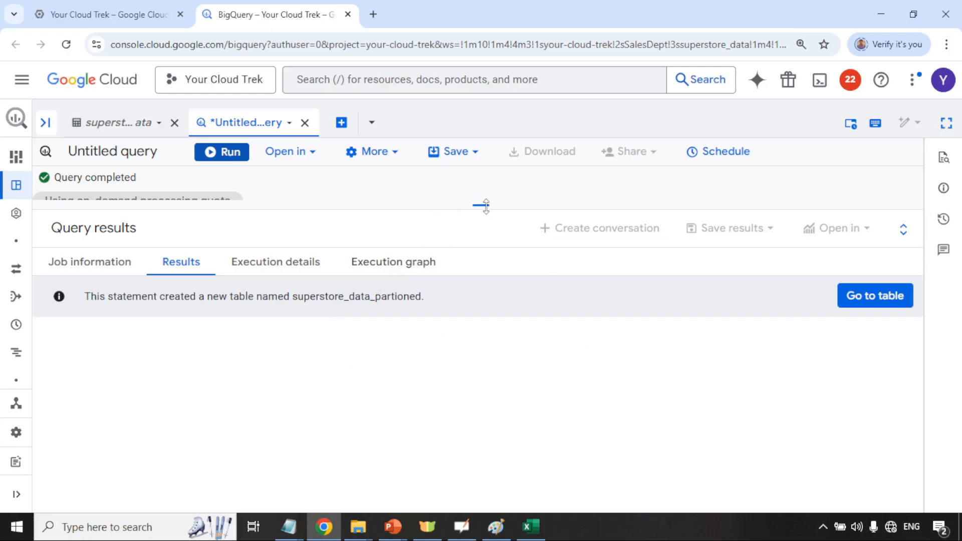
drag(485, 205, 471, 375)
Expand the Explorer to list every SalesDept table, including superstore_data_partioned
click(45, 122)
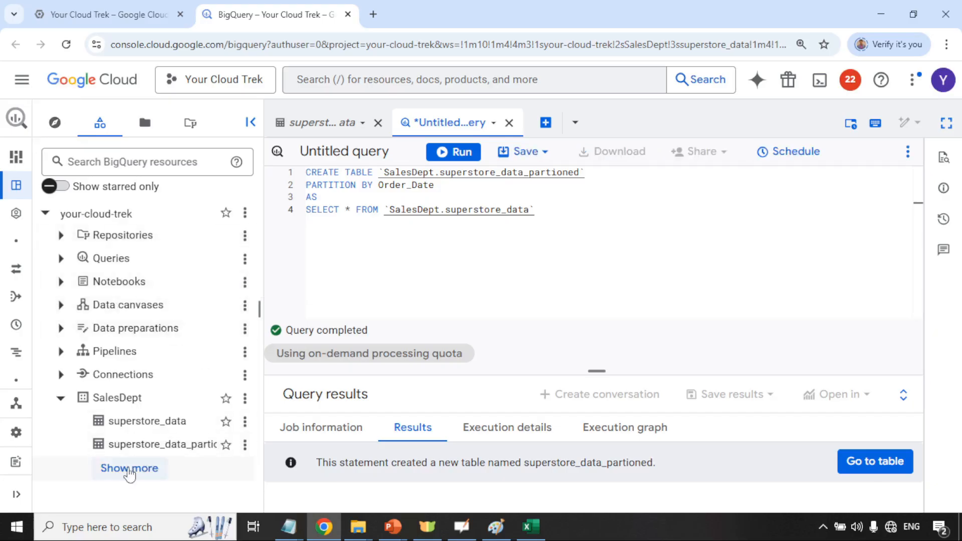
click(128, 469)
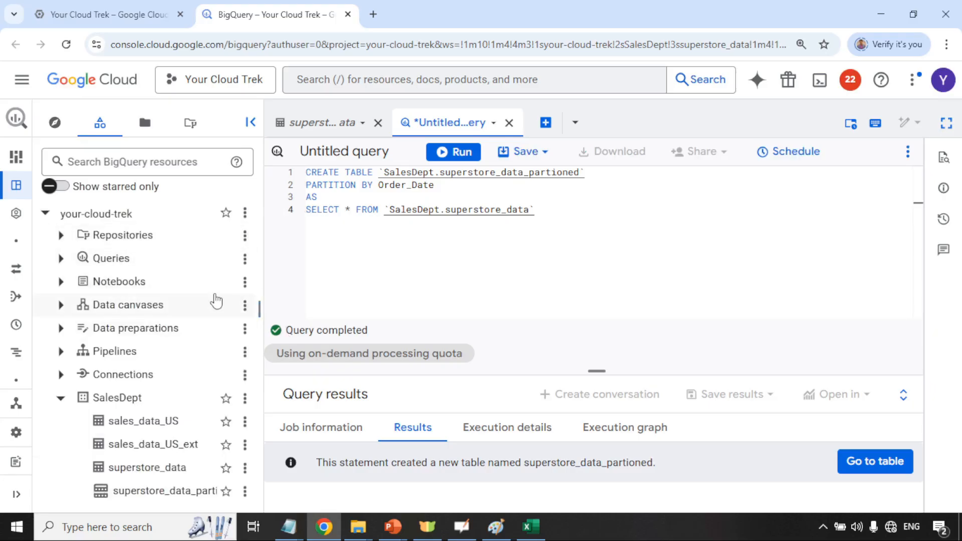
drag(261, 309, 264, 309)
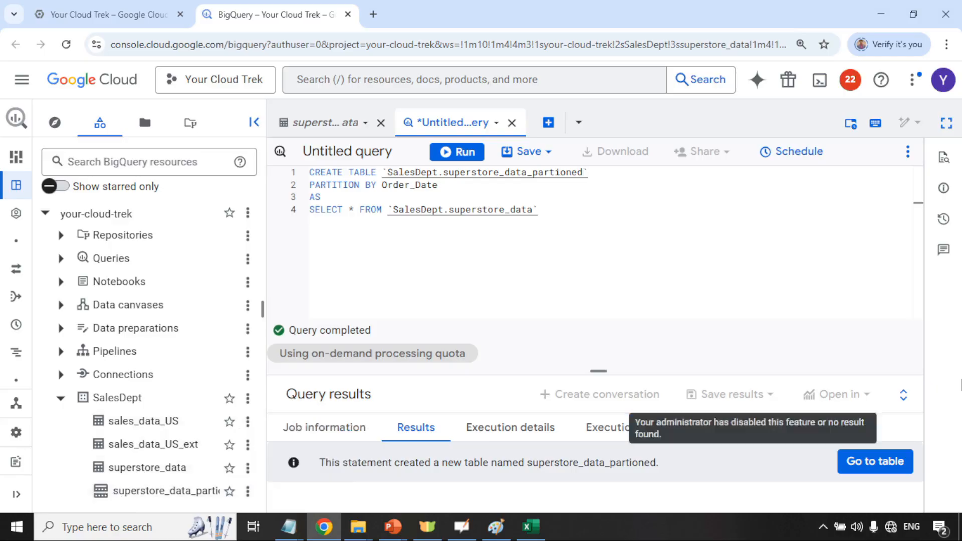
drag(598, 371, 598, 432)
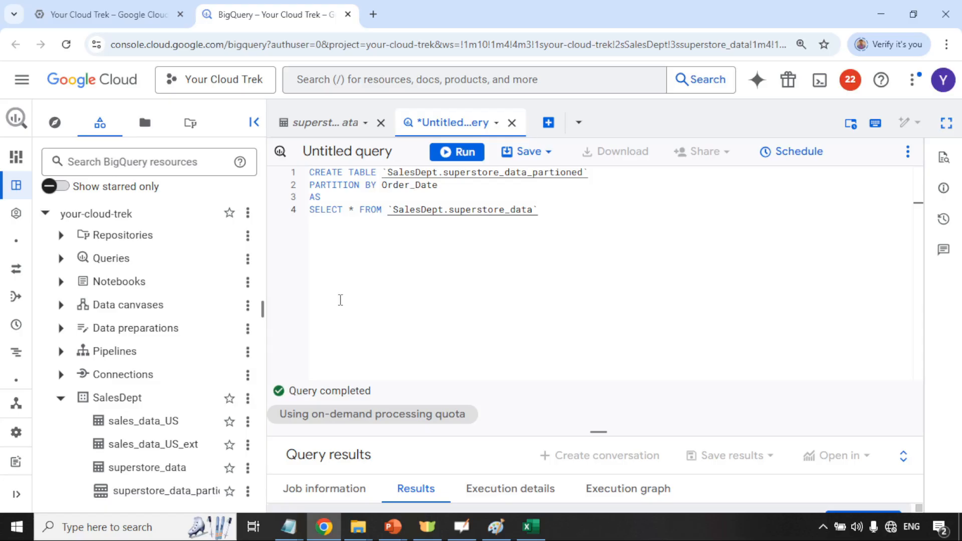
Close the superstore_data table tab and discard the unsaved query tab
click(381, 123)
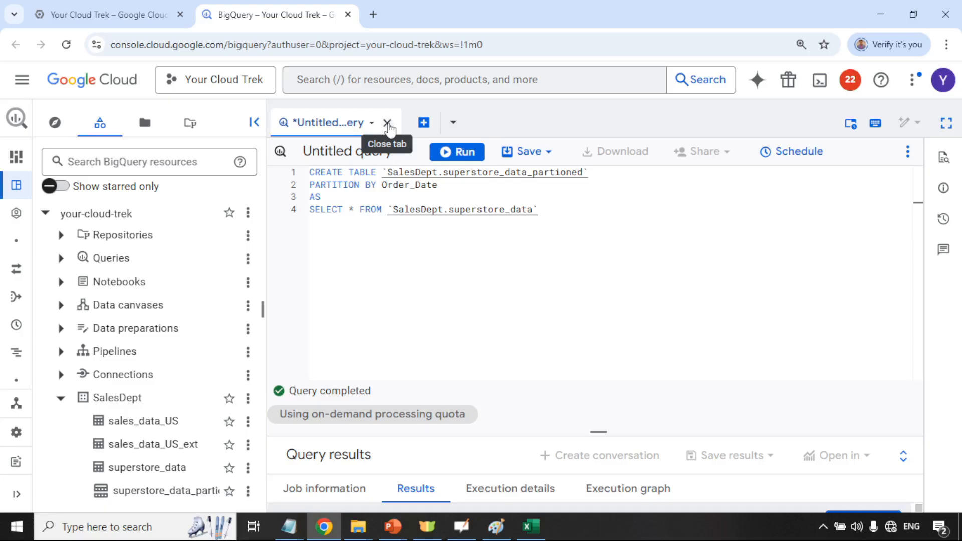
click(388, 124)
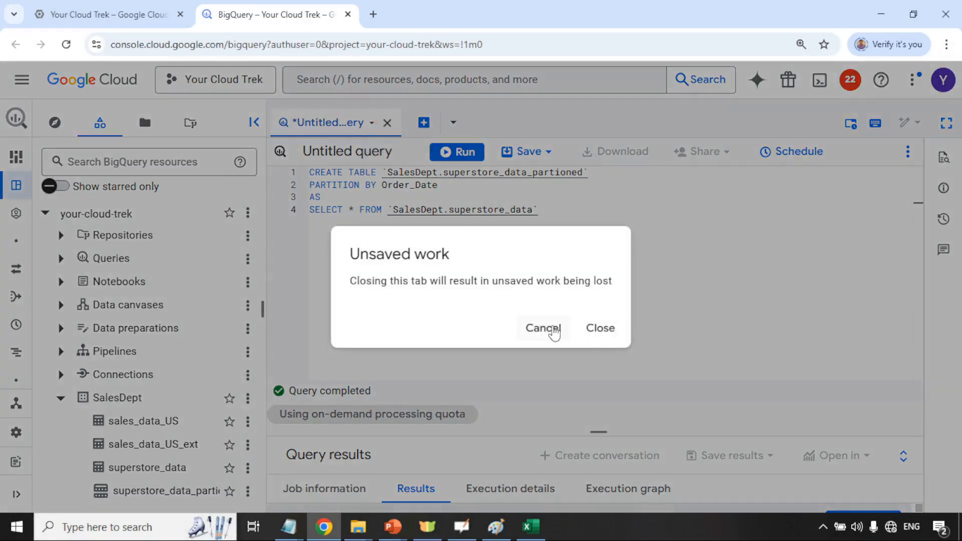
click(551, 327)
click(387, 123)
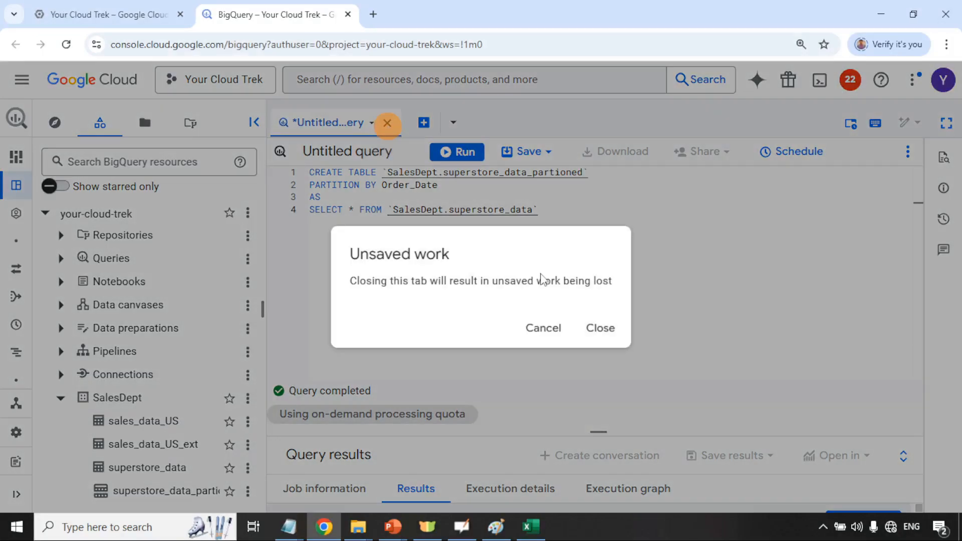
click(583, 326)
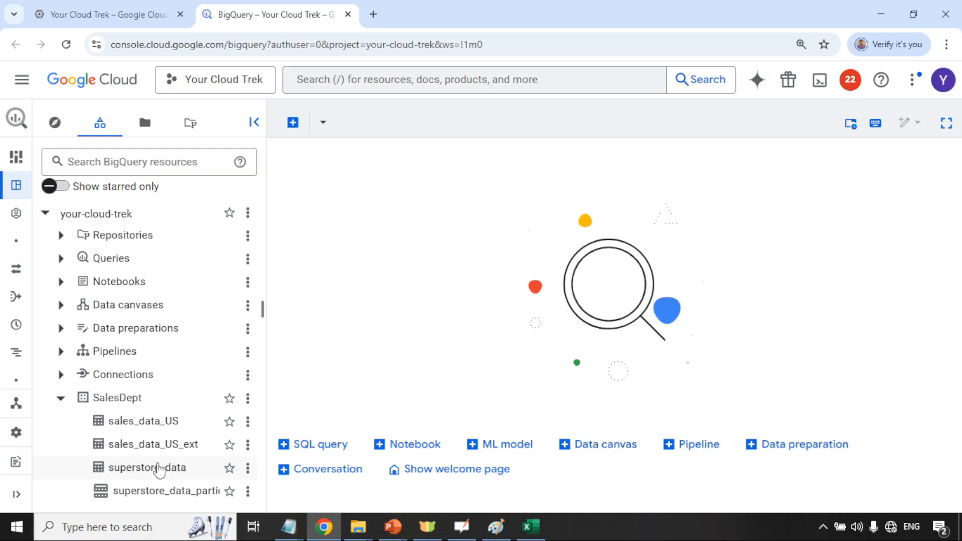
Check superstore_data_partioned's Details show DAY partitioning on Order_Date, then open superstore_data
click(135, 491)
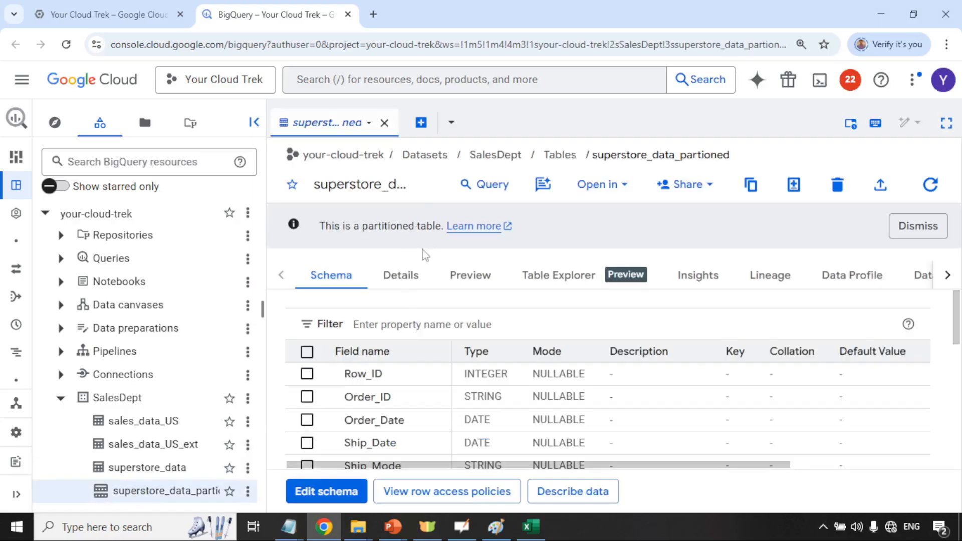
scroll(423, 373, down, 8)
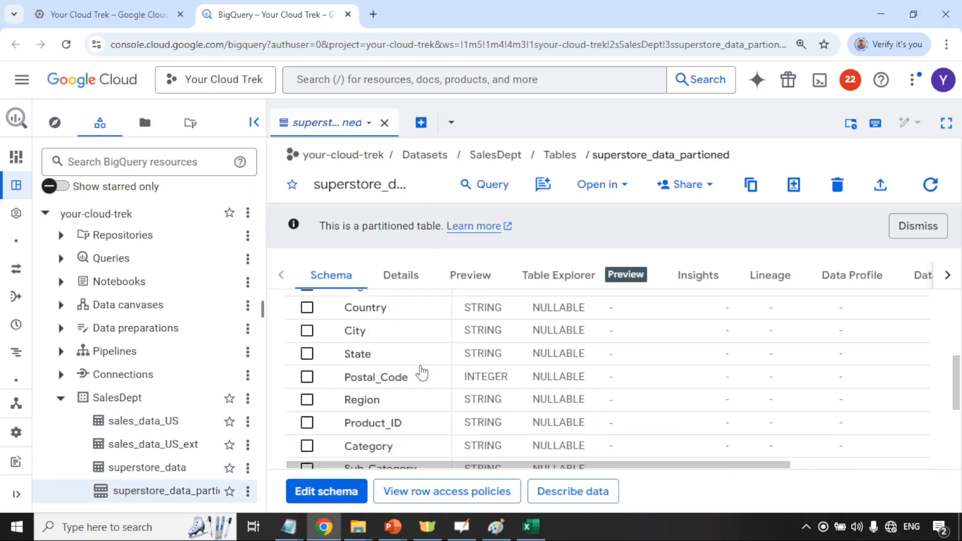
click(401, 278)
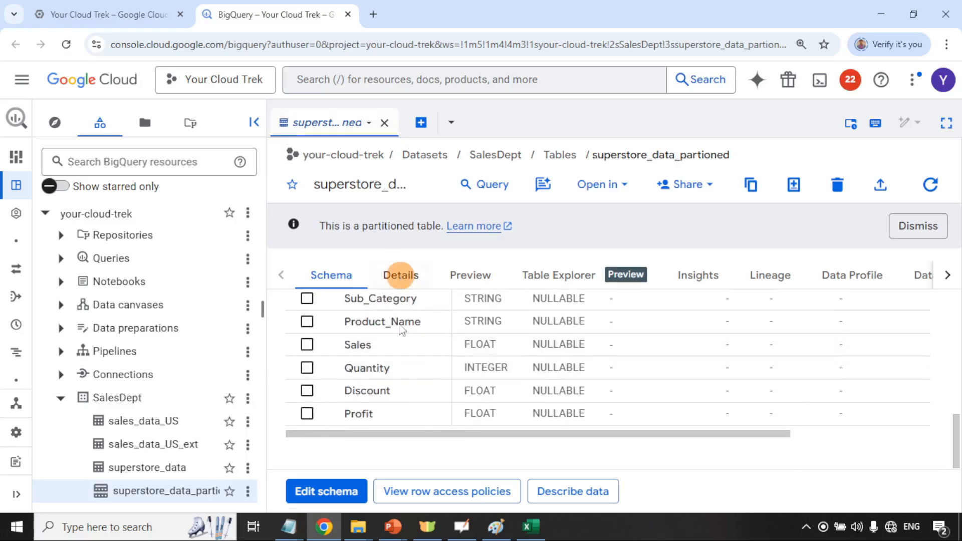
scroll(386, 406, down, 4)
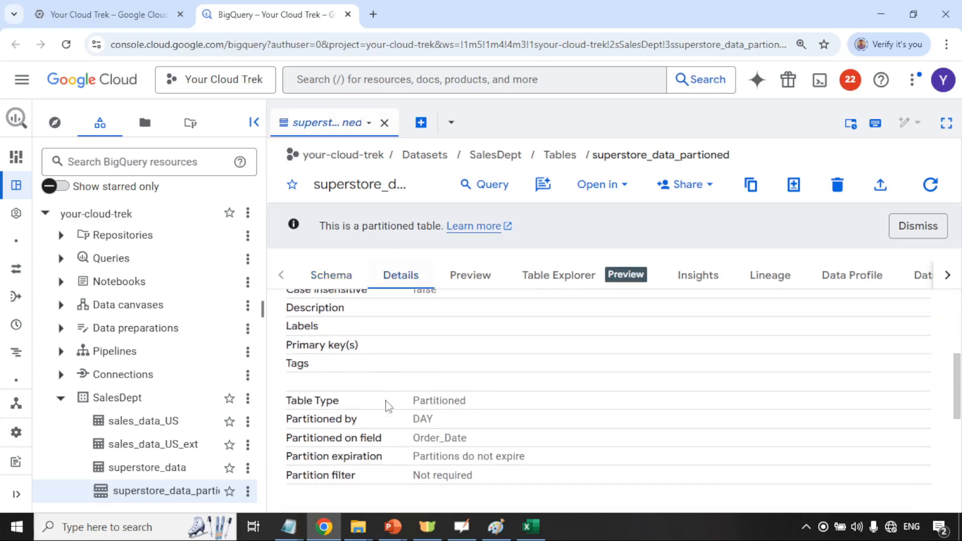
drag(289, 400, 468, 401)
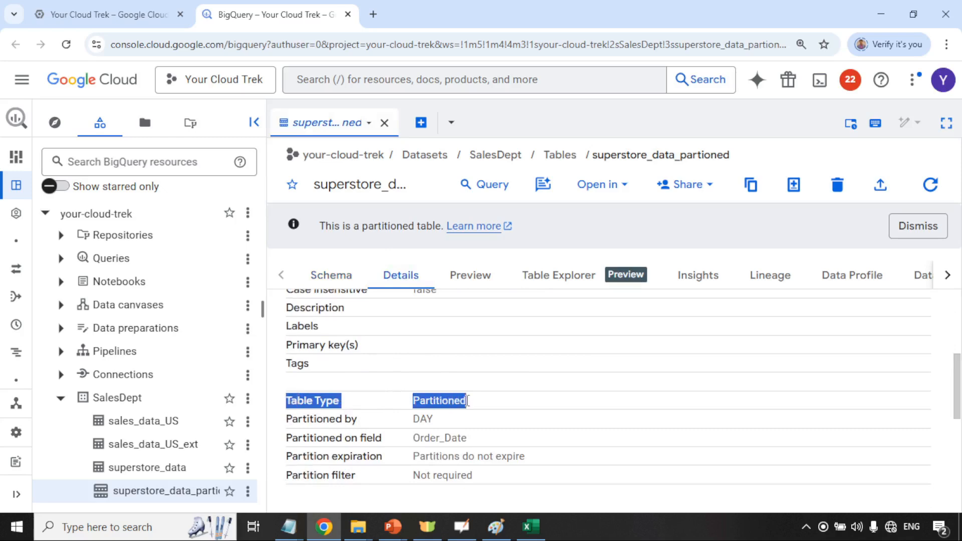
click(157, 466)
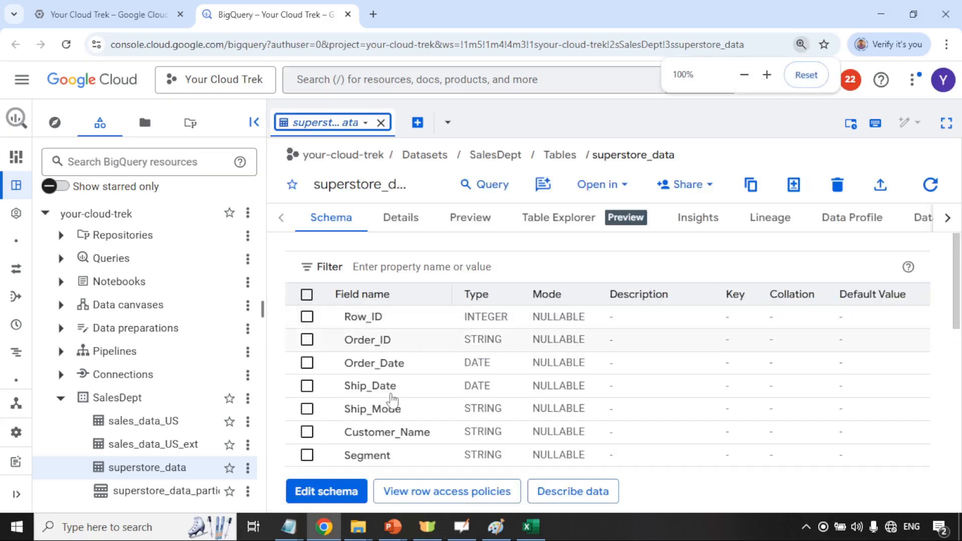
Review the superstore_data table's Details and storage information
scroll(399, 287, down, 1)
click(407, 218)
scroll(386, 386, down, 4)
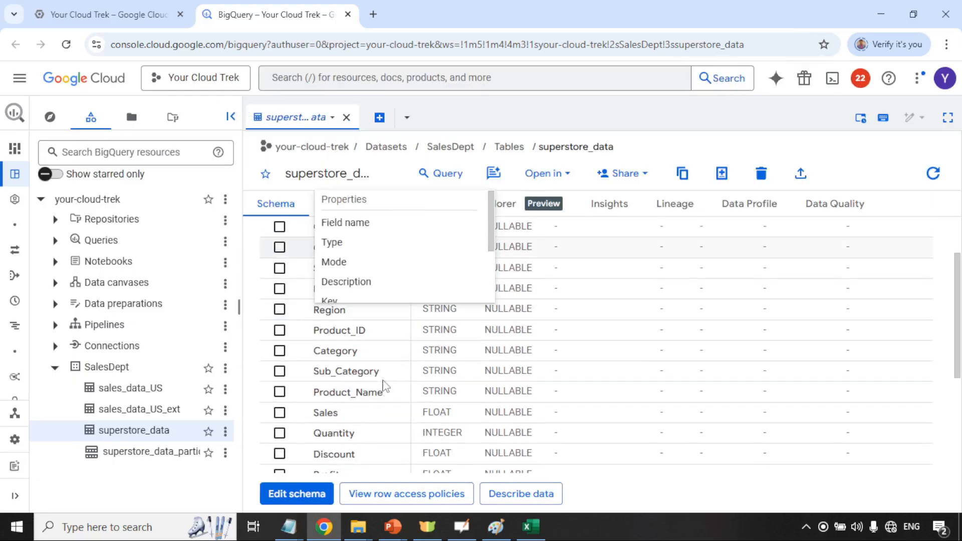
click(354, 214)
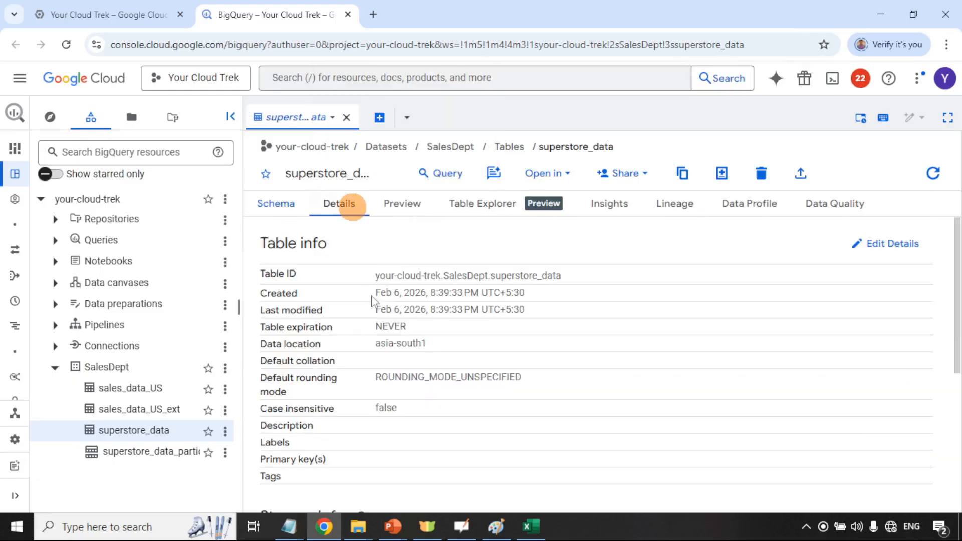
scroll(389, 345, down, 5)
scroll(359, 318, up, 5)
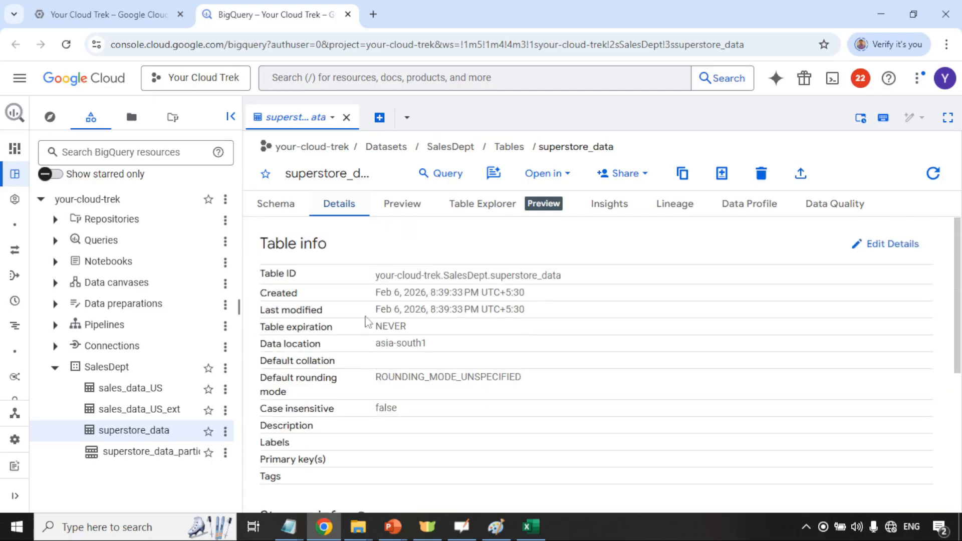
scroll(366, 350, down, 3)
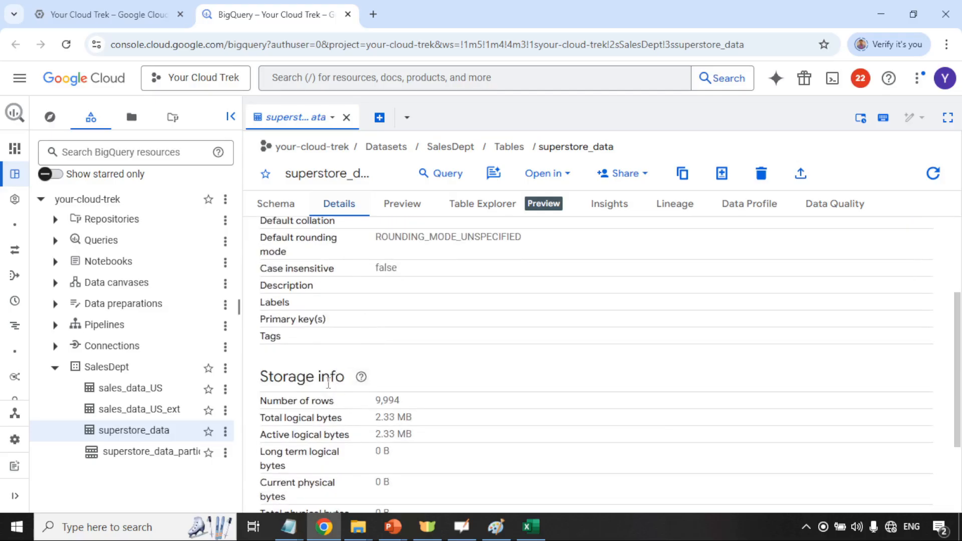
scroll(359, 383, up, 3)
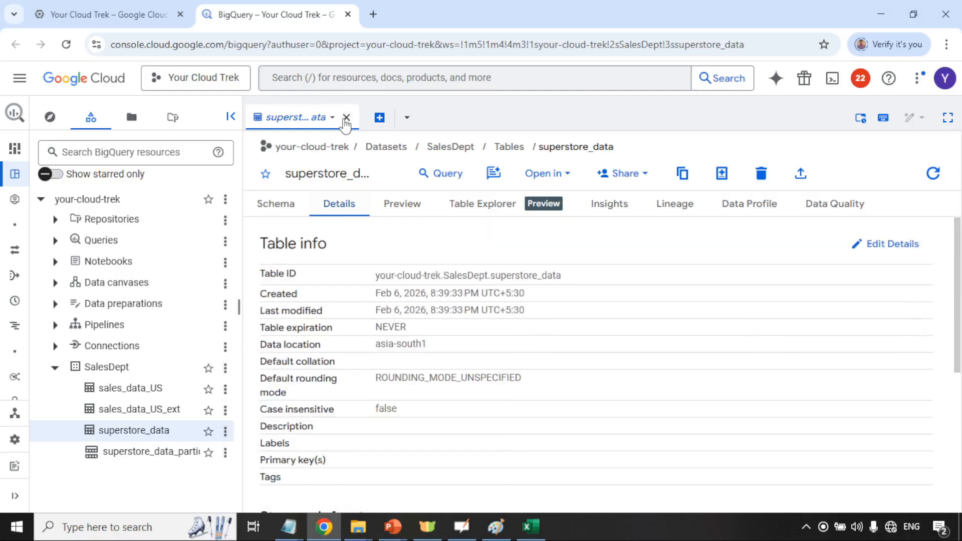
Start a new empty query, close the superstore_data tab, and copy the March 2013 query from Notepad
click(379, 119)
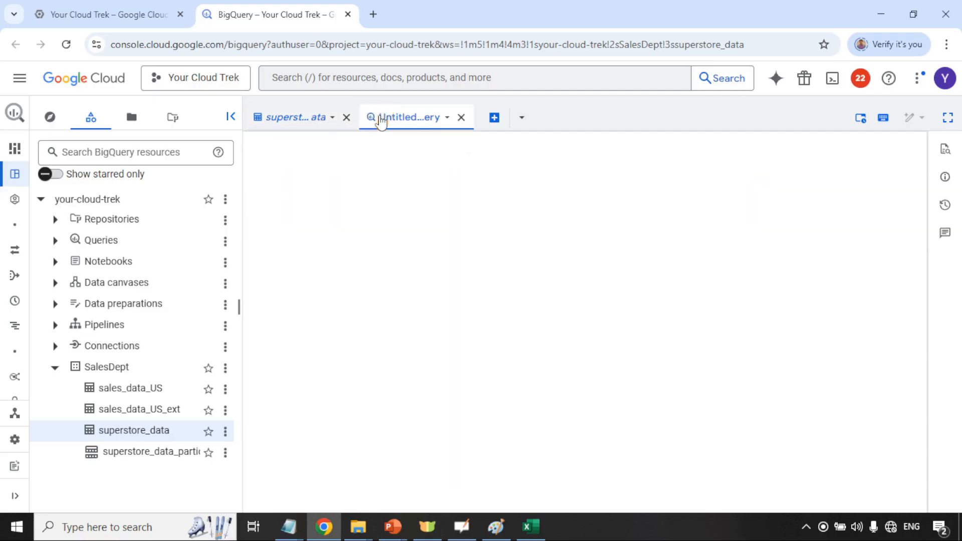
click(346, 117)
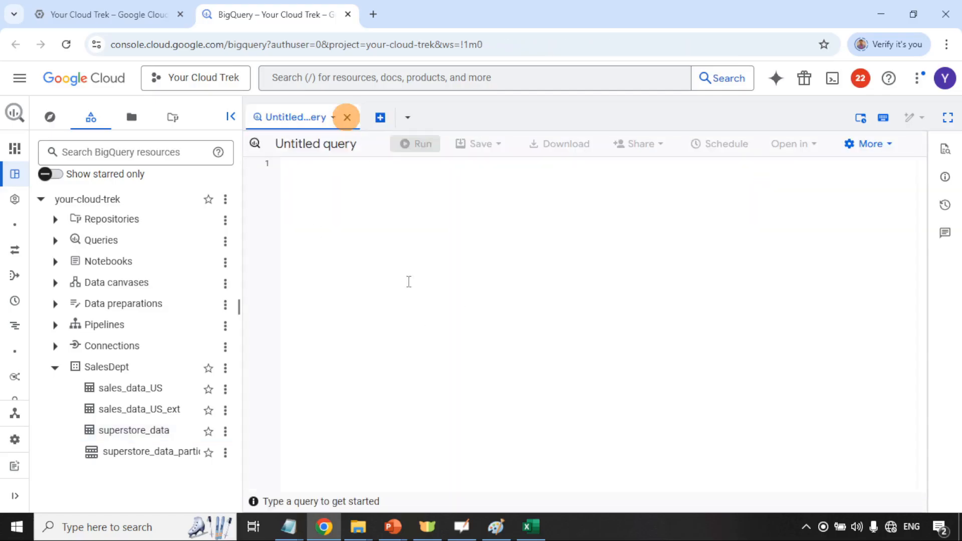
mouse_move(289, 536)
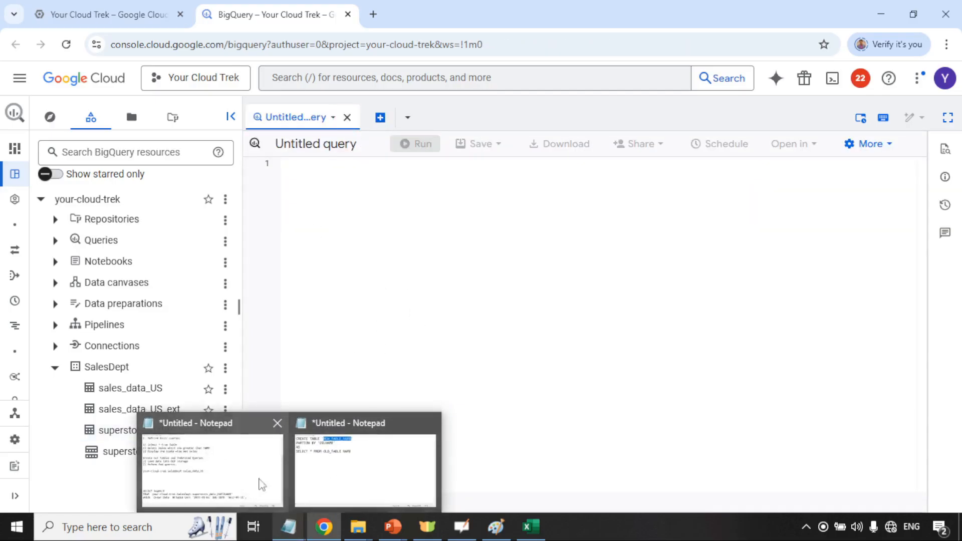
click(254, 468)
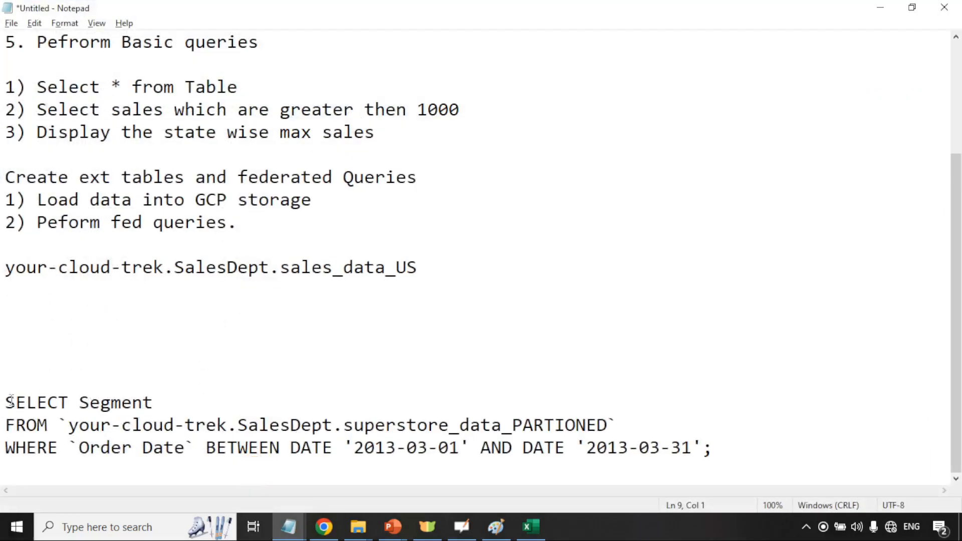
drag(6, 404, 712, 451)
key(ctrl+c)
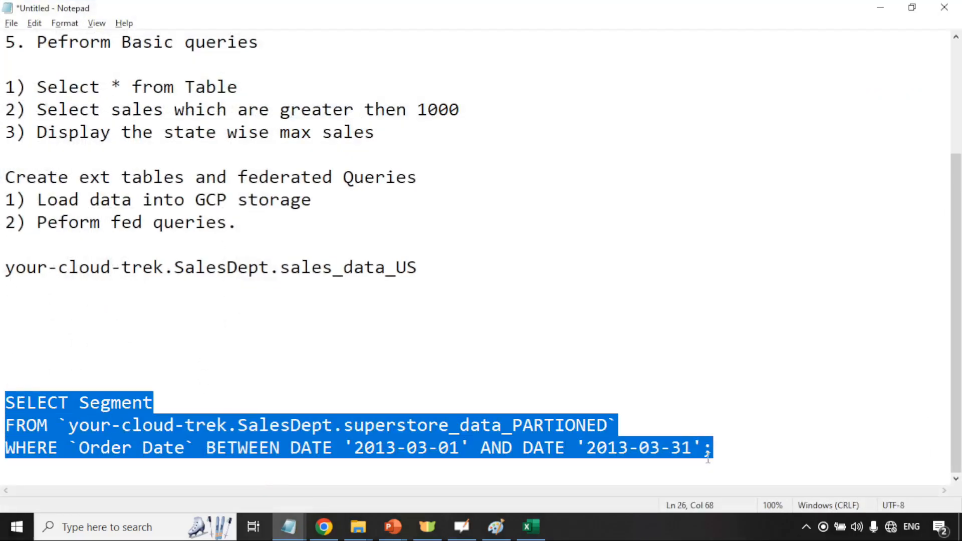
key(alt+Tab)
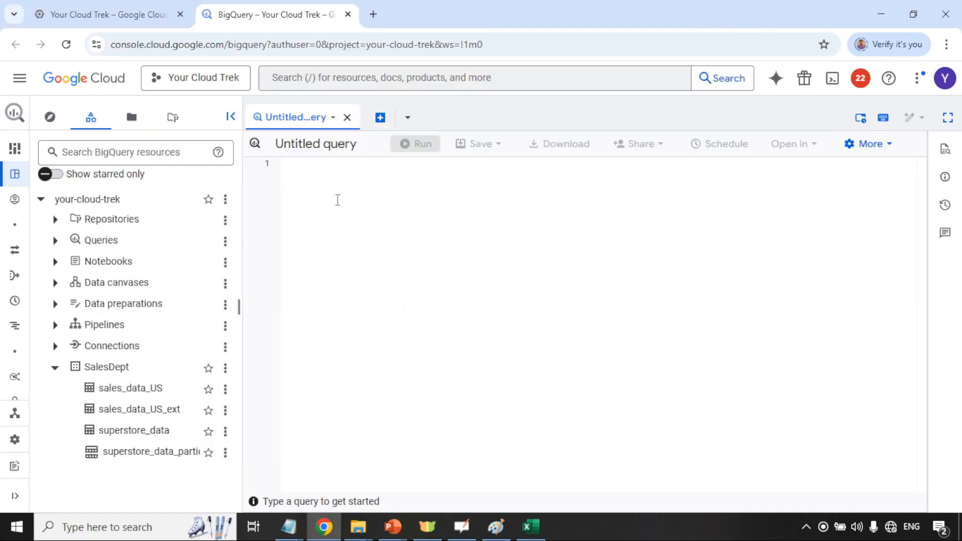
Paste the March 2013 Segment query into the editor at 150% zoom and show the SalesDept tables
click(341, 178)
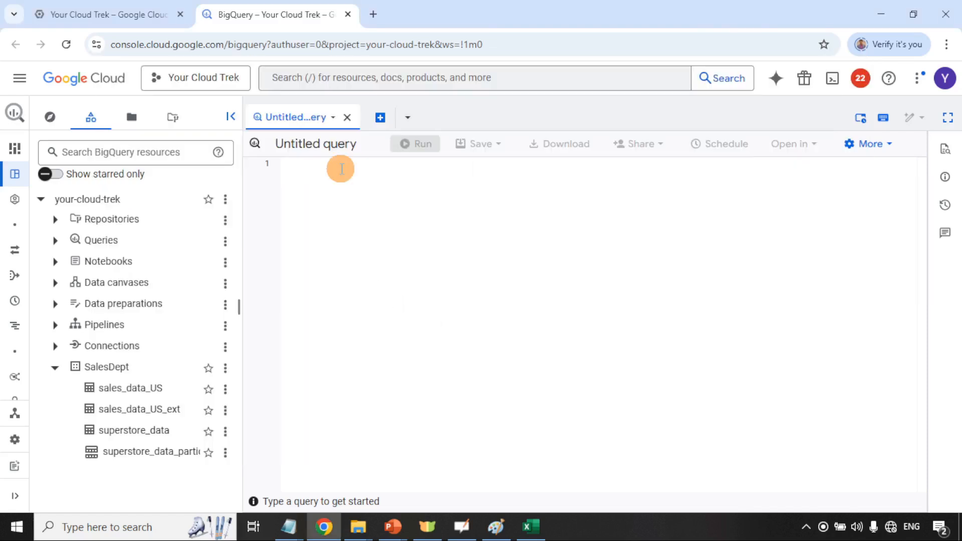
click(230, 117)
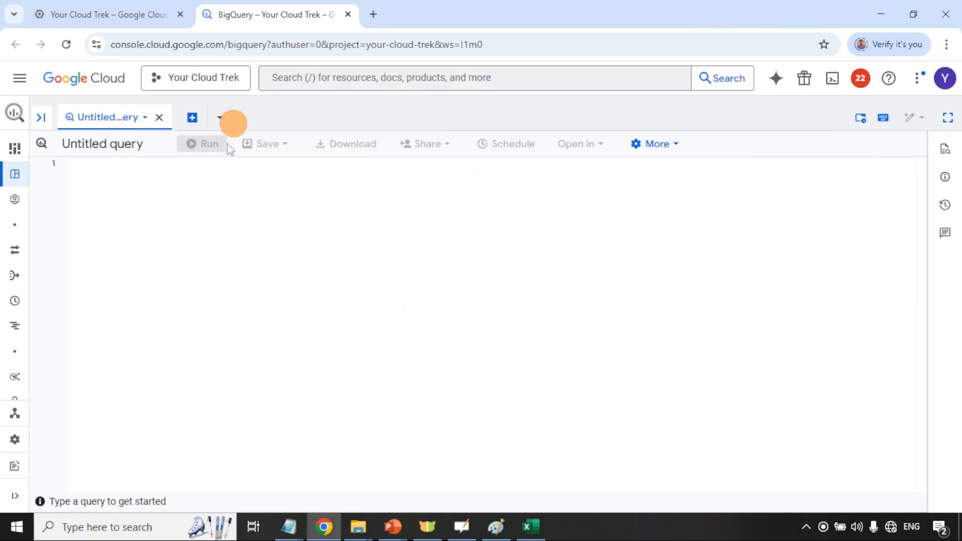
click(190, 173)
key(ctrl+plus)
key(ctrl+plus)
key(ctrl+plus)
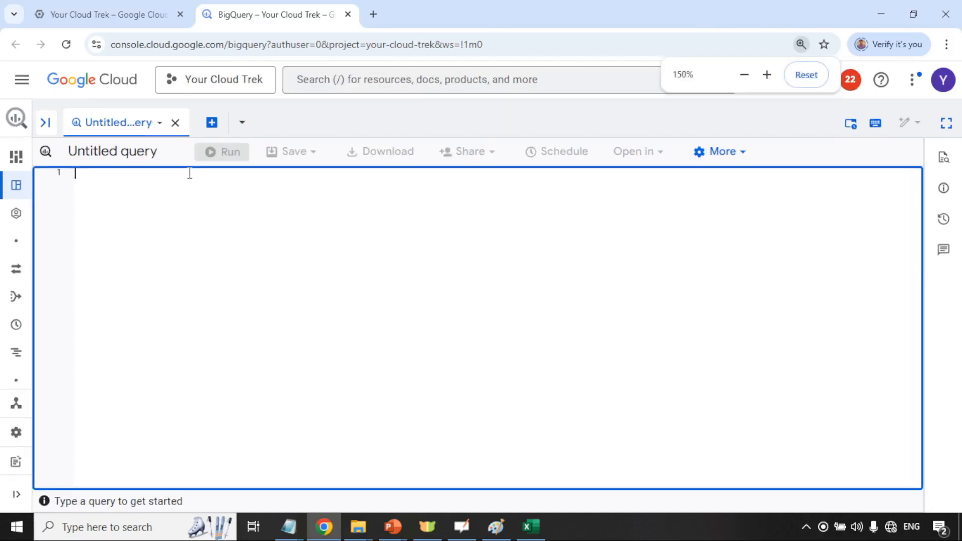
key(ctrl+v)
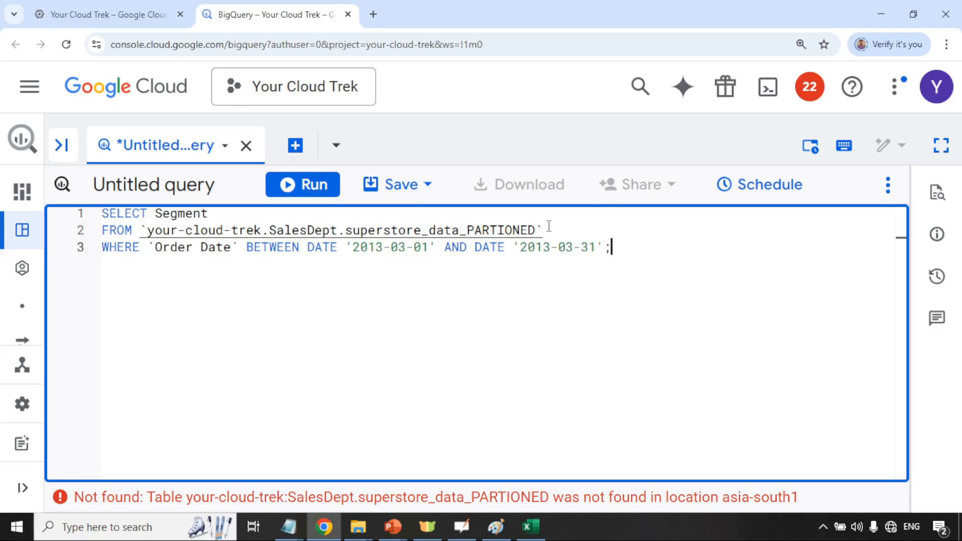
click(58, 142)
scroll(190, 401, down, 3)
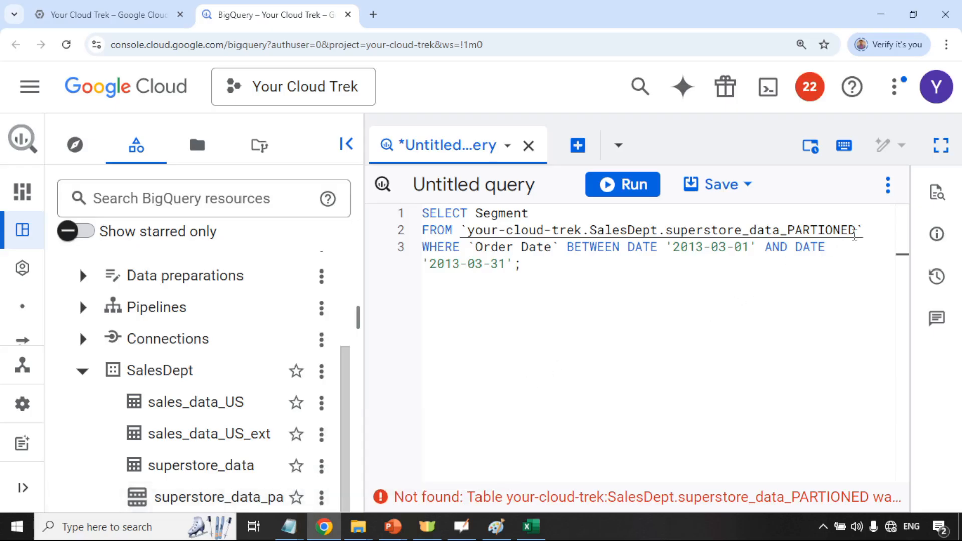
Correct the table name from superstore_data_PARTIONED to superstore_data_partioned via autocomplete
double_click(855, 231)
click(855, 231)
key(BackSpace)
key(BackSpace)
key(BackSpace)
key(BackSpace)
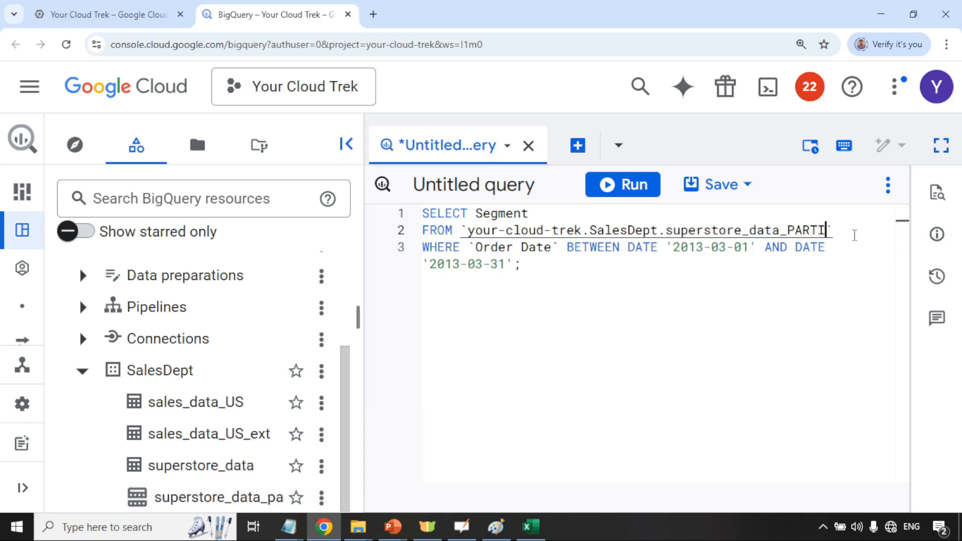
key(BackSpace)
key(BackSpace)
key(BackSpace)
key(BackSpace)
key(BackSpace)
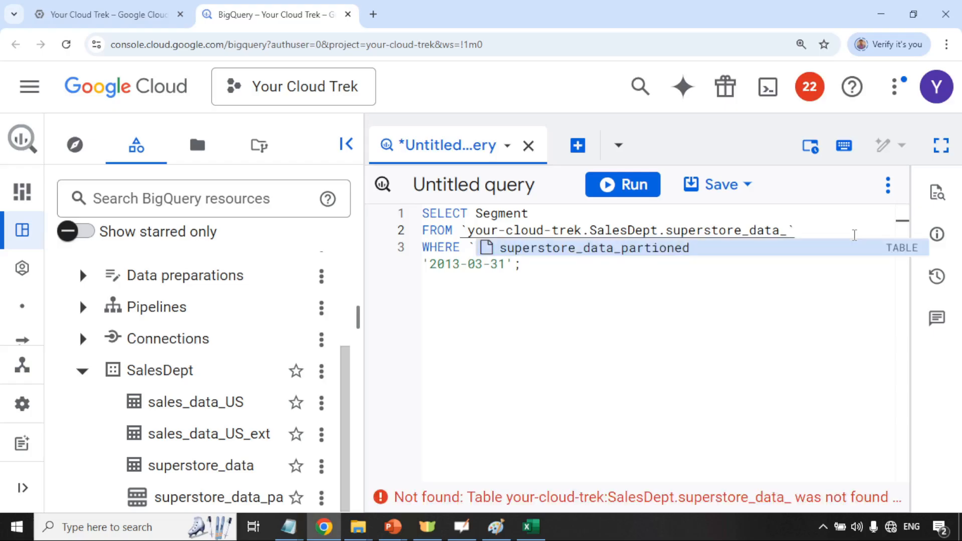
key(Return)
key(BackSpace)
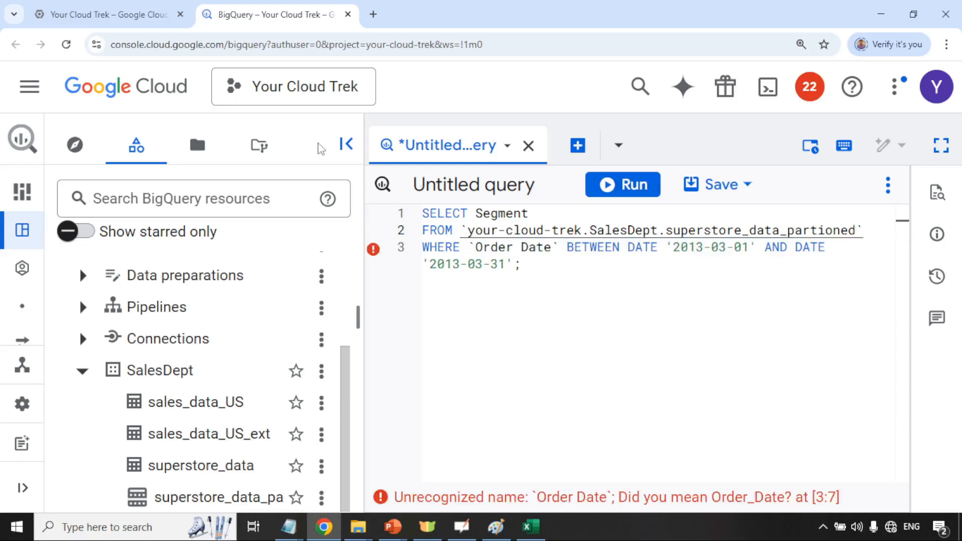
Replace the `Order Date` filter column with Order_Date so the query validates at 2.96 KB
click(346, 144)
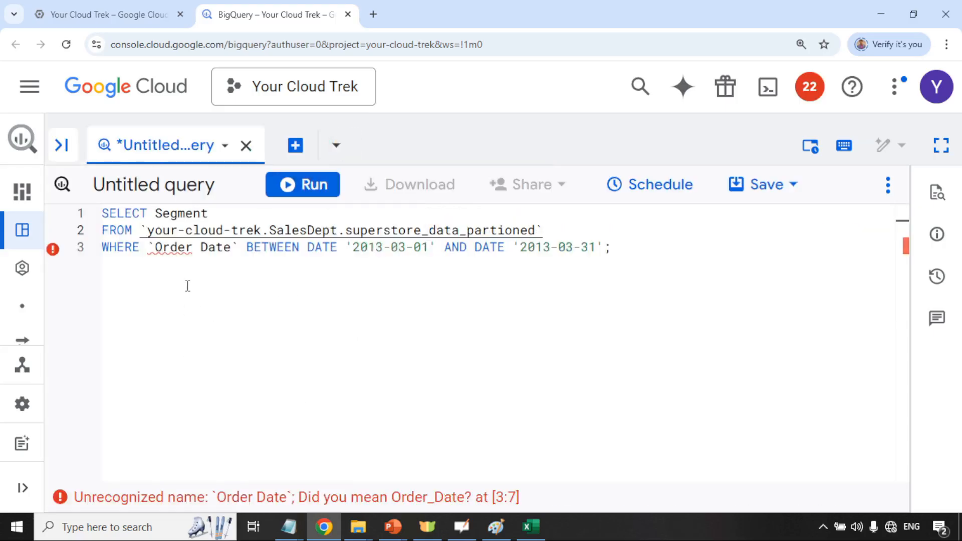
click(201, 247)
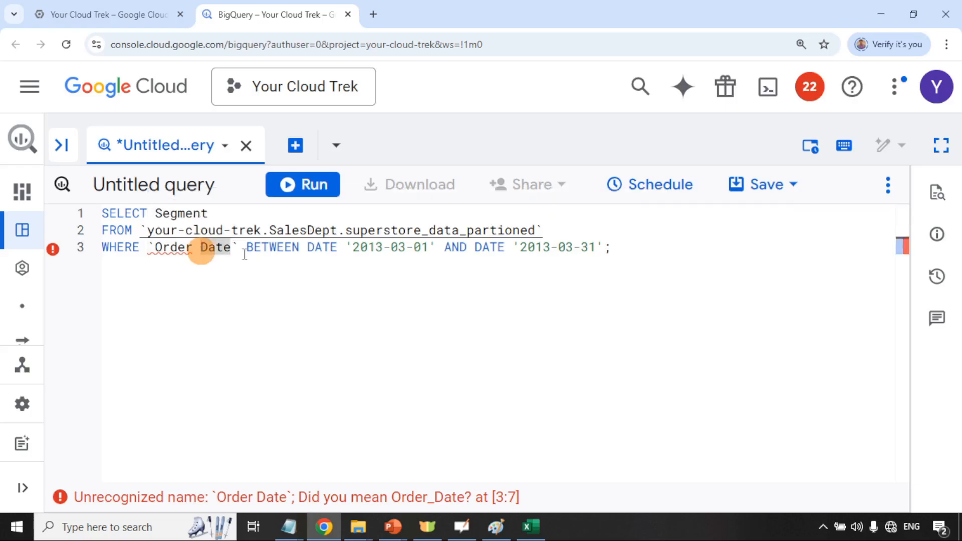
key(BackSpace)
key(BackSpace)
key(Delete)
key(Delete)
key(Delete)
key(Delete)
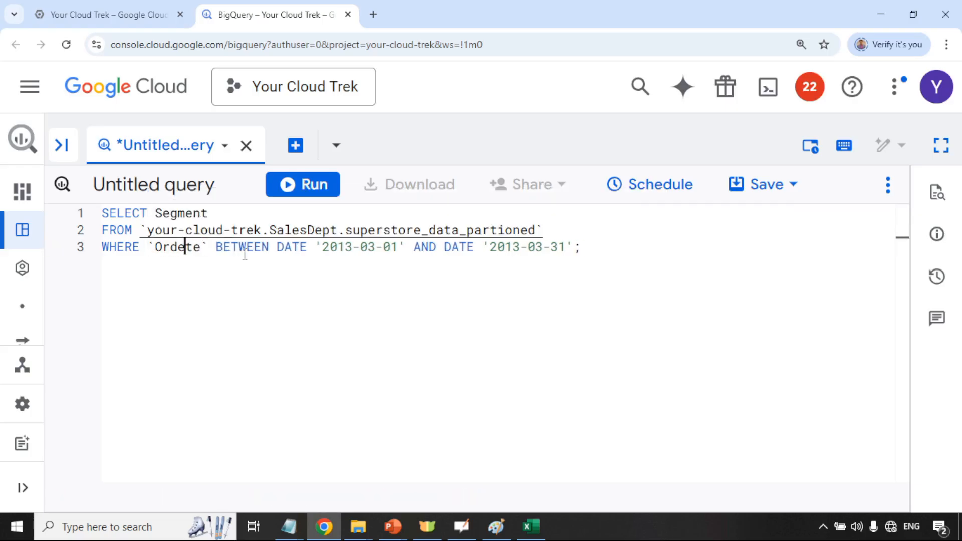
key(BackSpace)
key(BackSpace)
key(BackSpace)
key(BackSpace)
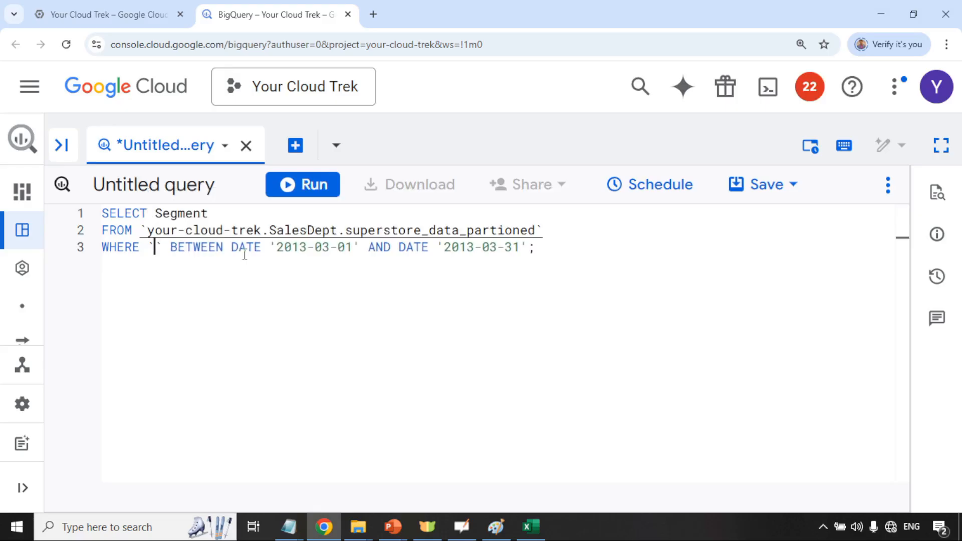
key(Delete)
key(BackSpace)
text(ORD)
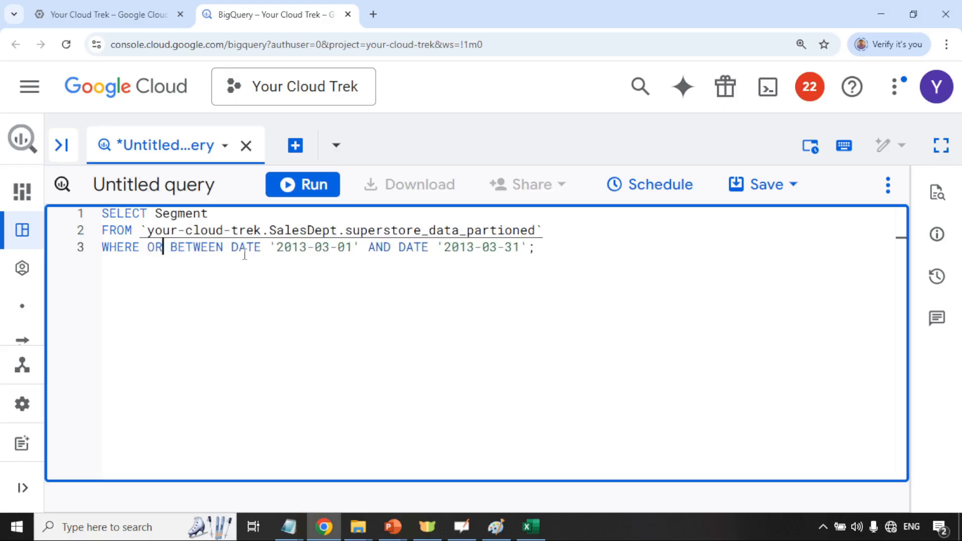
key(BackSpace)
key(BackSpace)
key(BackSpace)
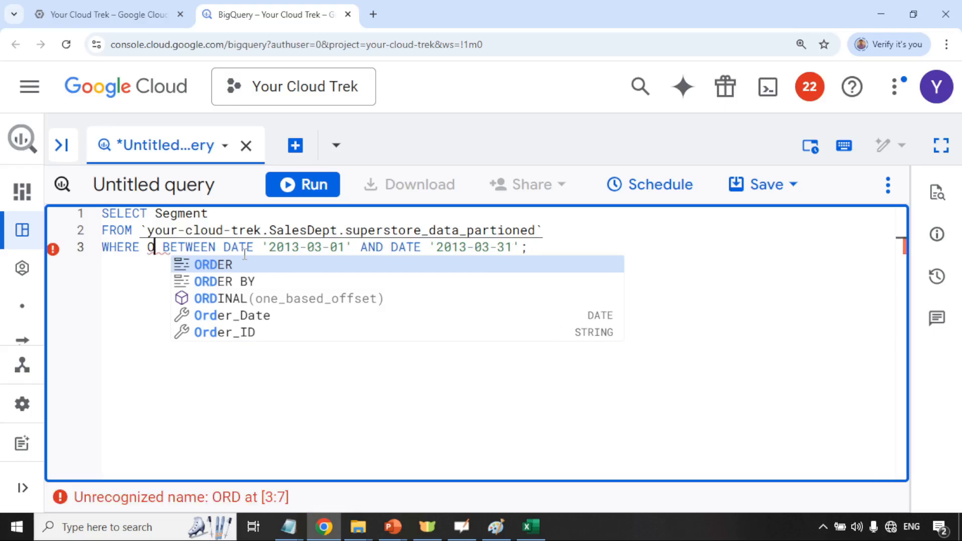
text(order_)
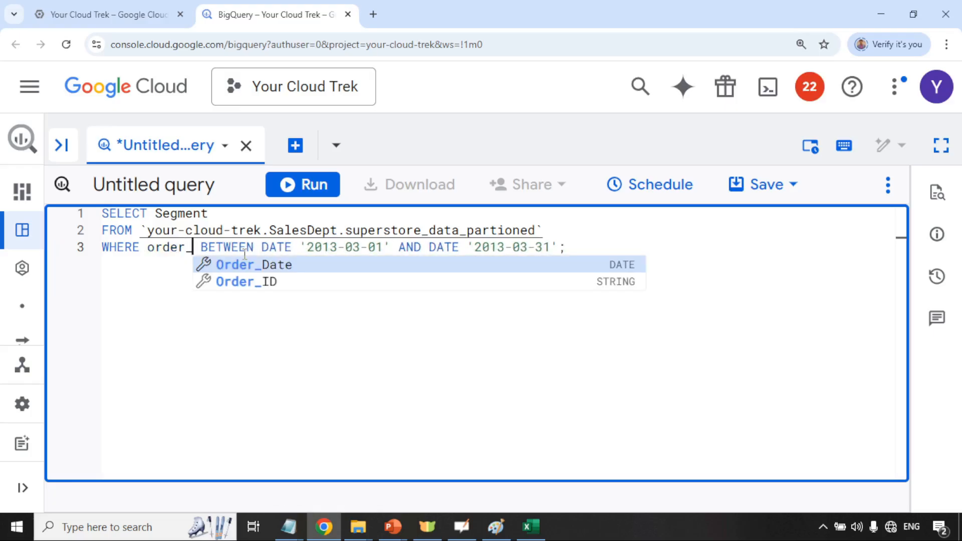
click(247, 263)
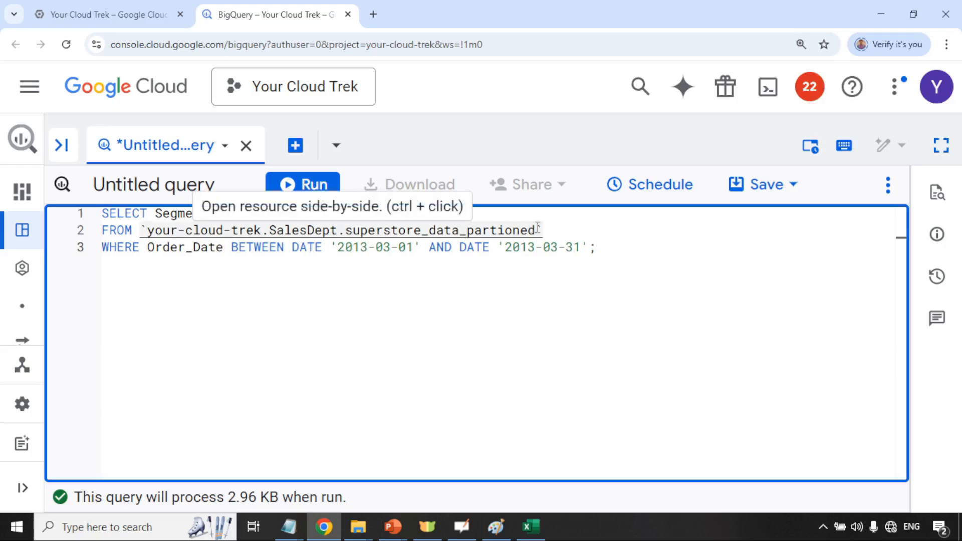
drag(536, 231, 269, 231)
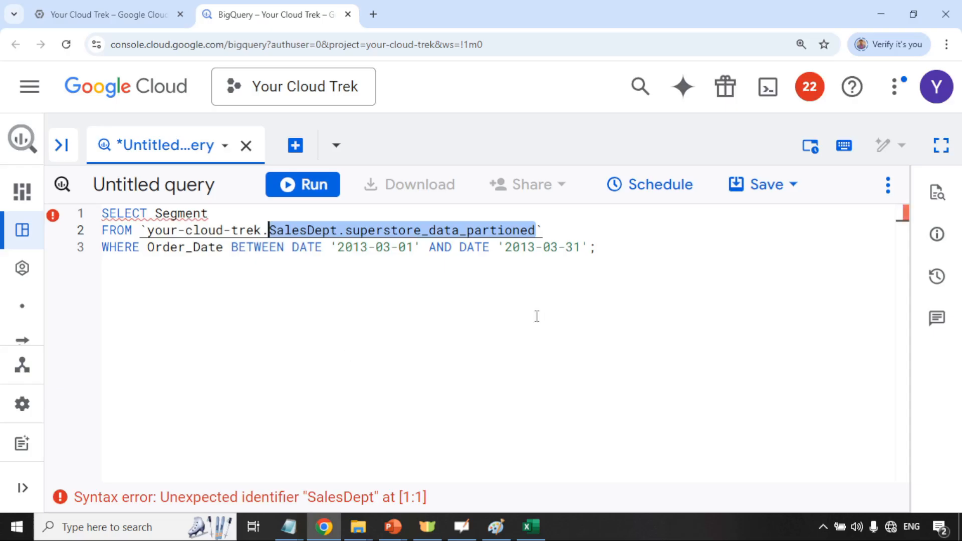
click(676, 237)
click(603, 247)
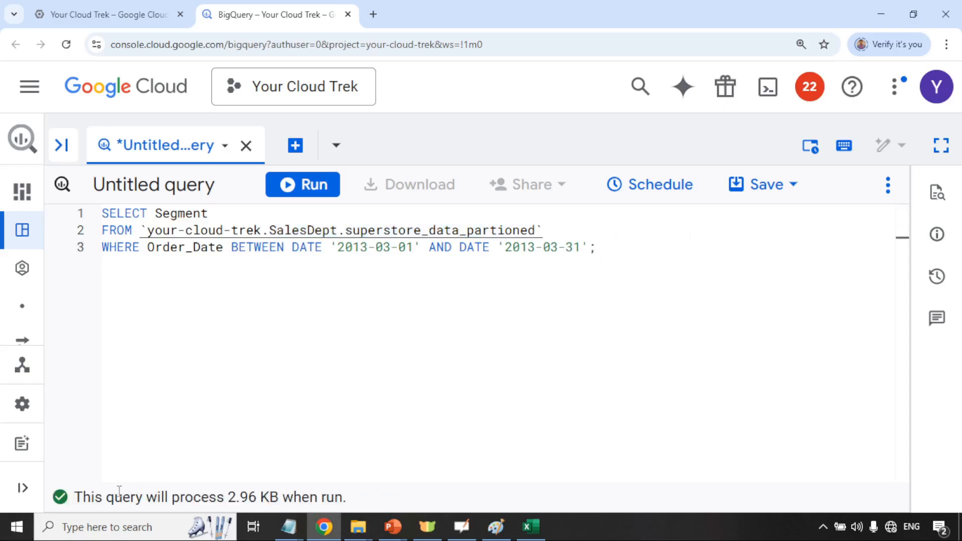
drag(77, 497, 221, 499)
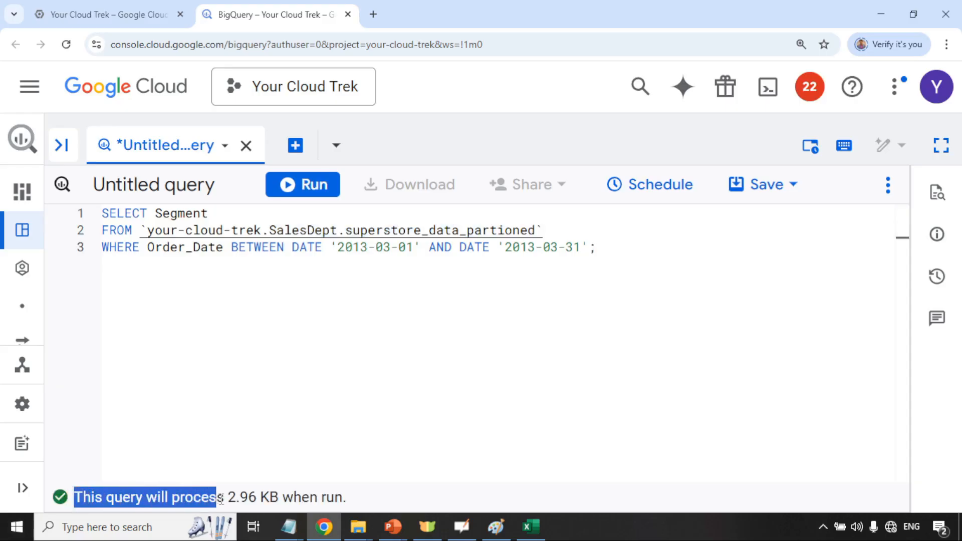
click(229, 498)
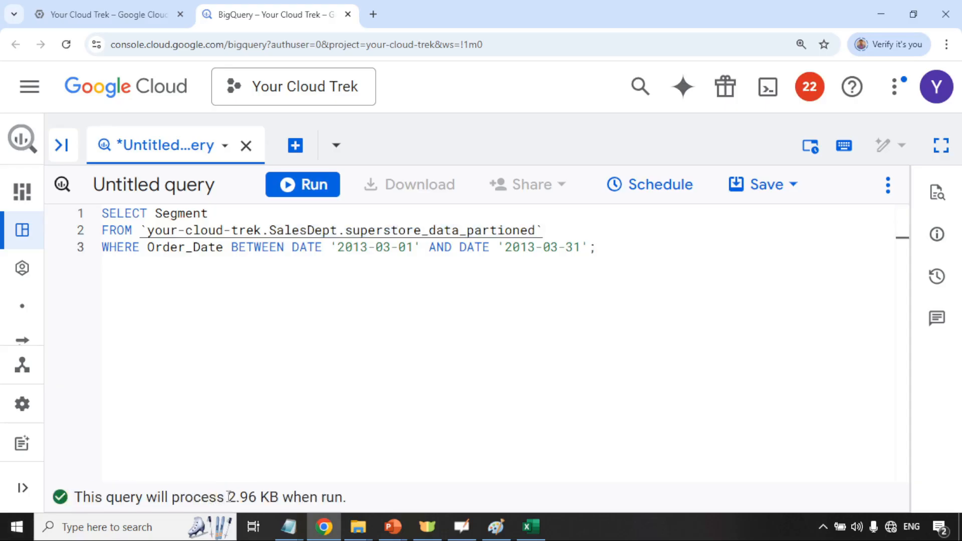
drag(229, 497, 280, 498)
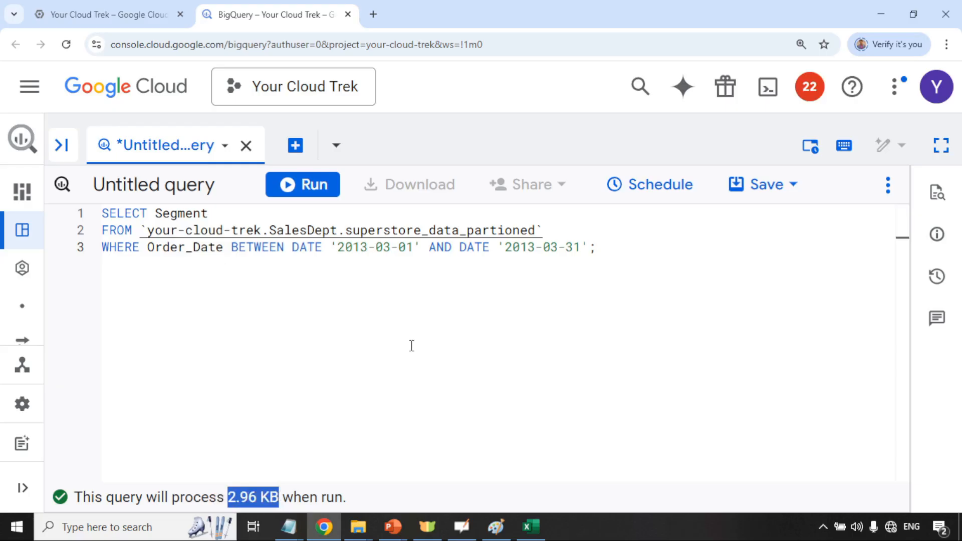
click(605, 247)
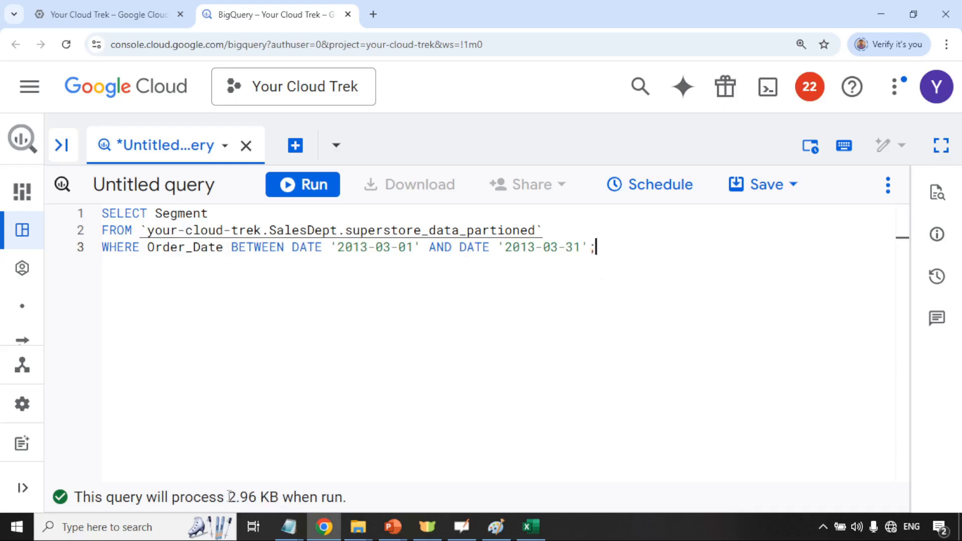
drag(229, 497, 256, 497)
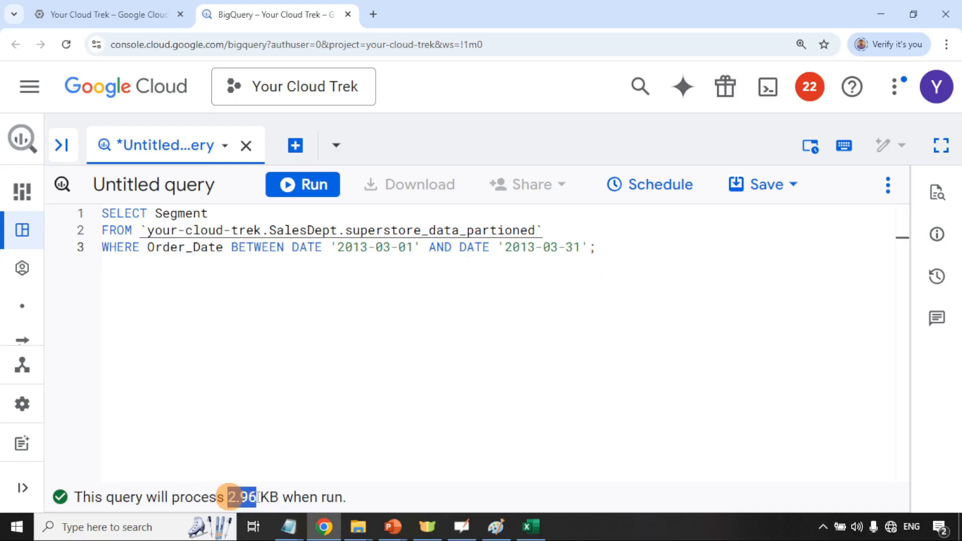
click(364, 499)
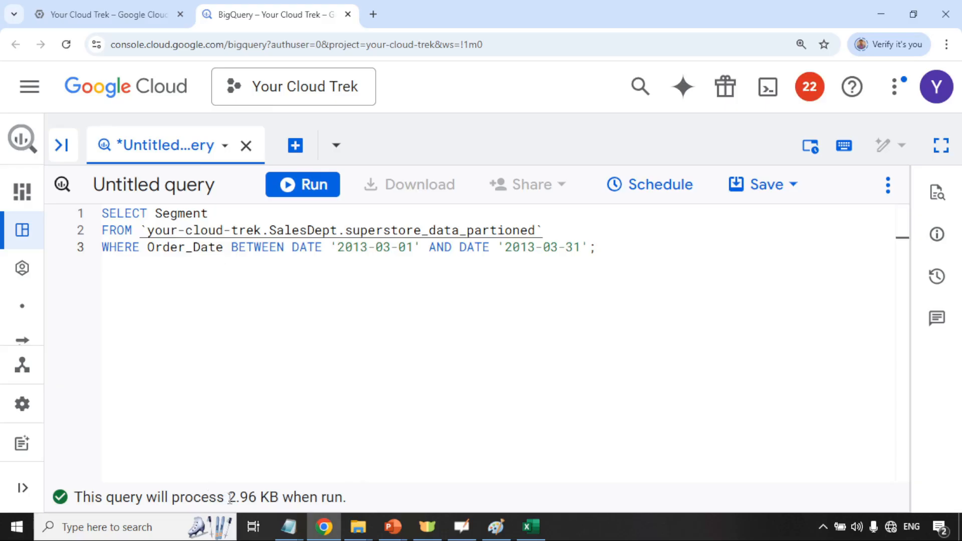
drag(230, 498, 259, 497)
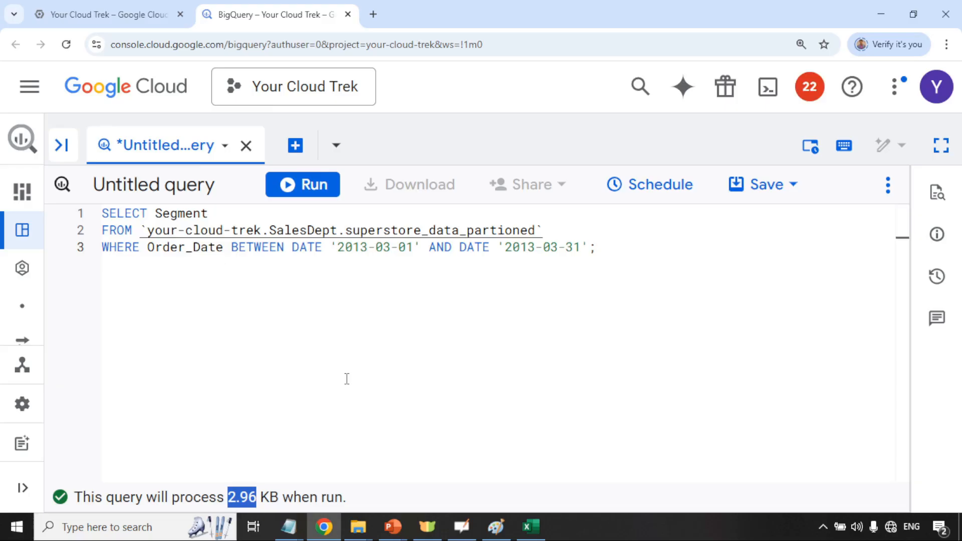
click(61, 145)
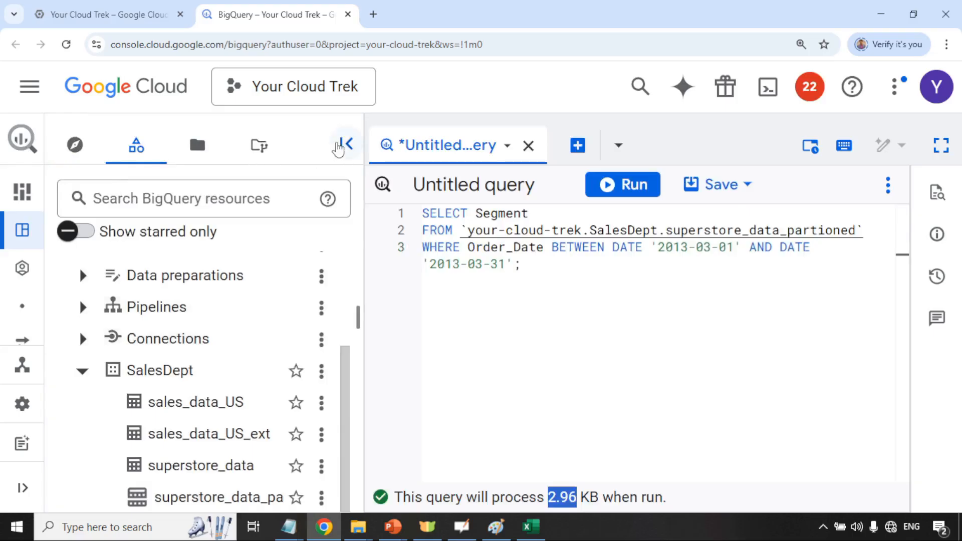
click(339, 144)
Copy the partitioned March 2013 query into a new second query tab
click(295, 146)
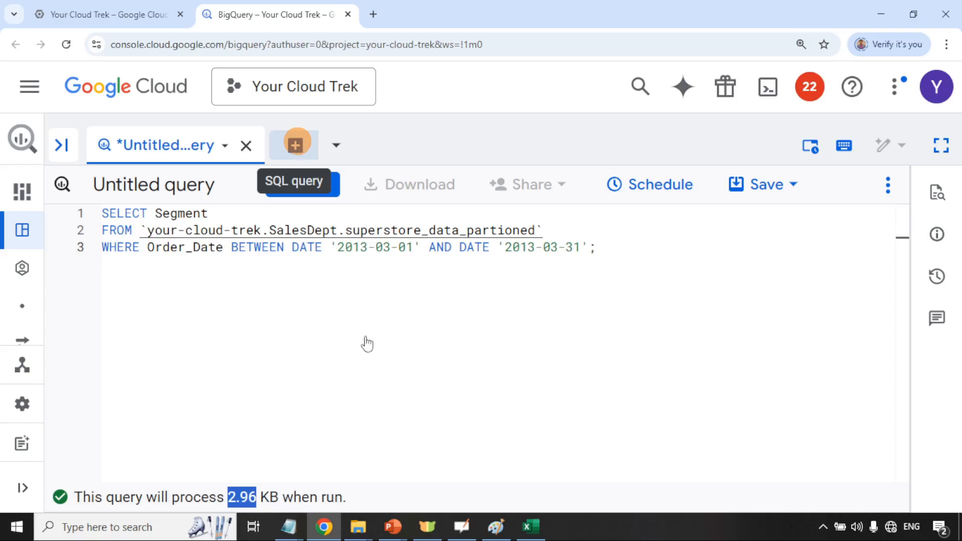
click(181, 150)
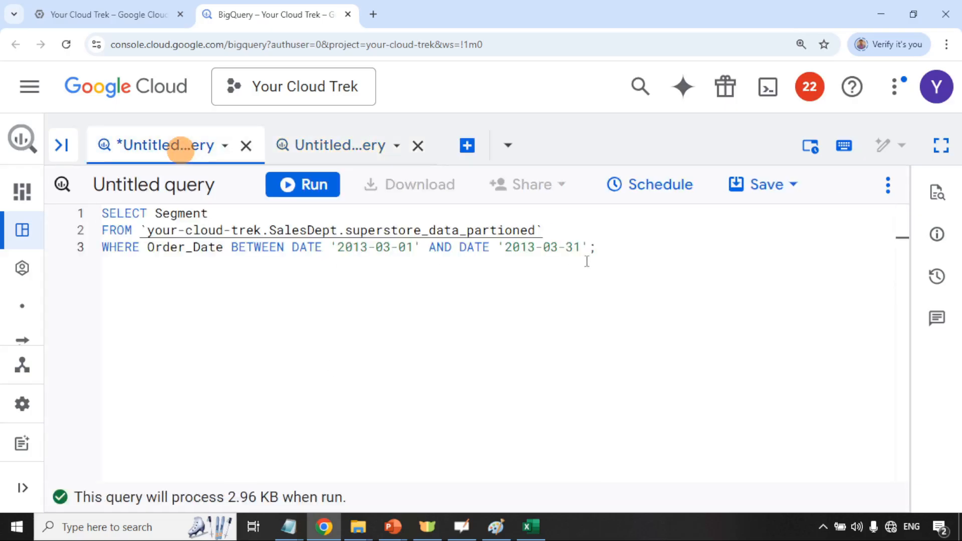
click(650, 254)
key(ctrl+a)
key(ctrl+c)
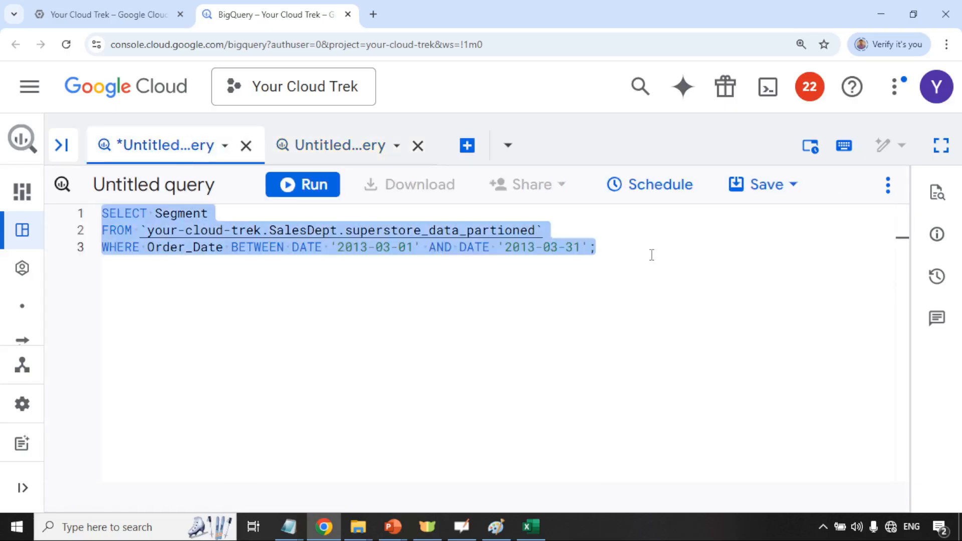
click(312, 145)
click(500, 234)
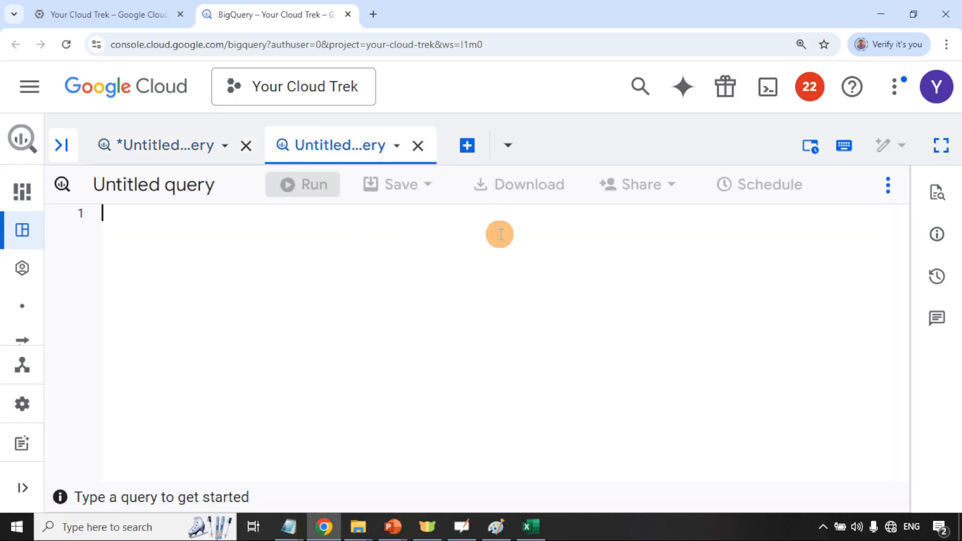
key(ctrl+v)
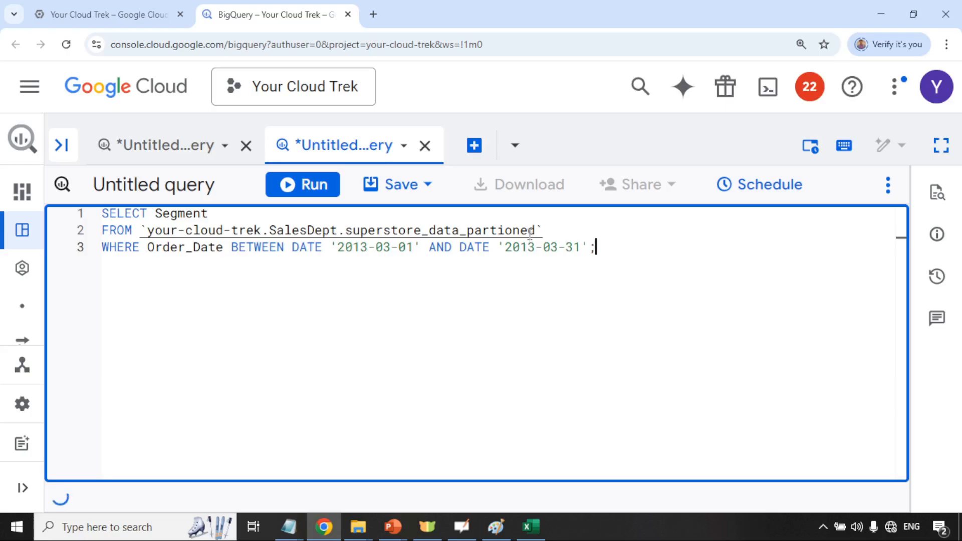
Trim the table name to unpartitioned superstore_data, giving a 183.85 KB estimate
double_click(533, 230)
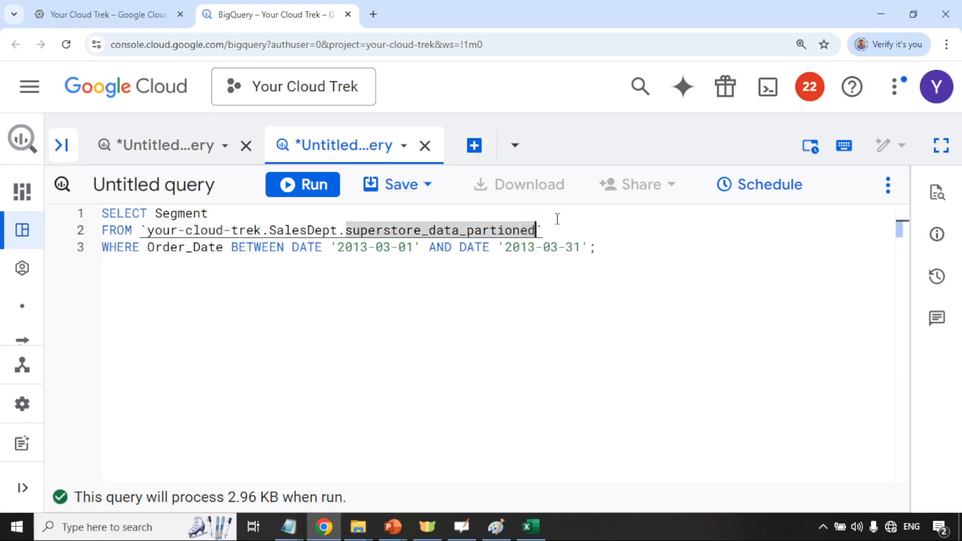
key(Right)
key(BackSpace)
key(BackSpace)
key(BackSpace)
key(BackSpace)
key(BackSpace)
key(BackSpace)
key(BackSpace)
key(BackSpace)
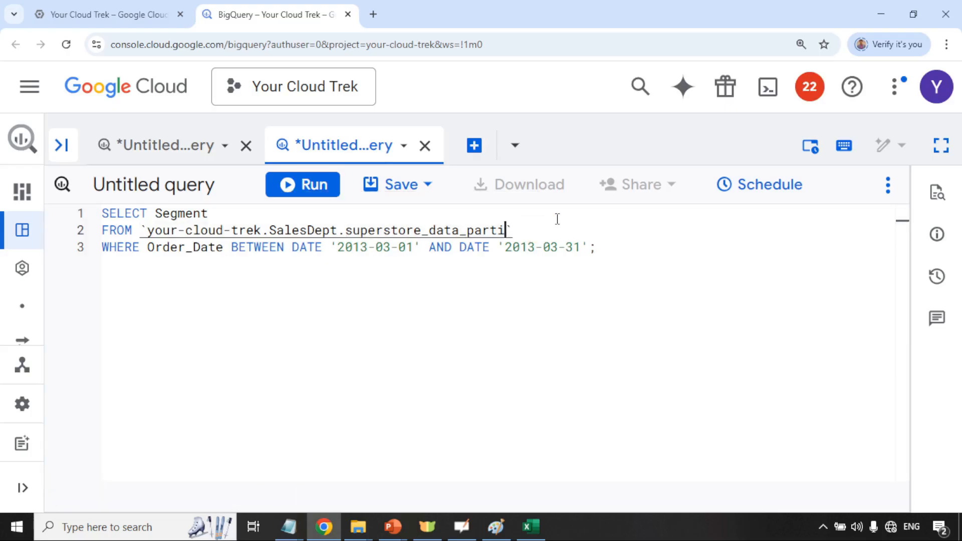
key(BackSpace)
key(BackSpace)
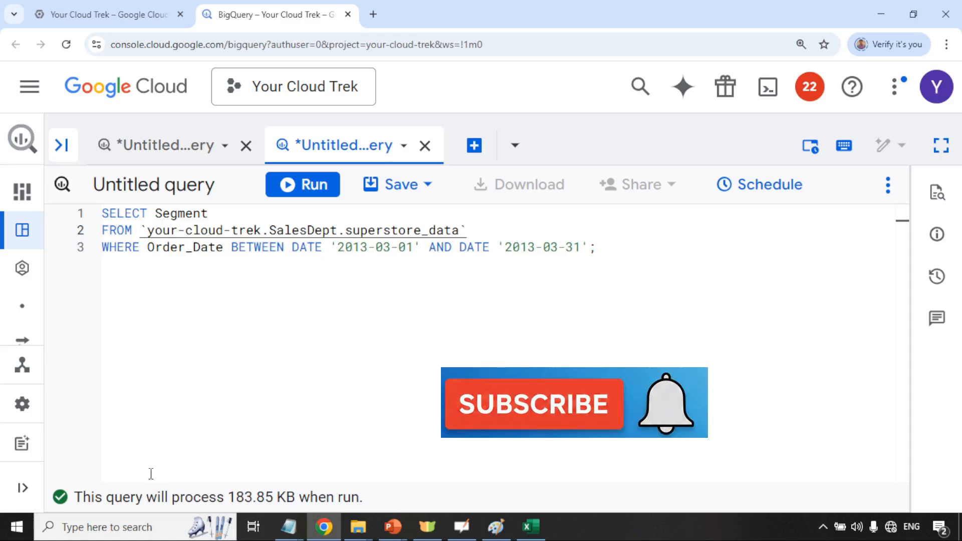
drag(78, 501, 361, 496)
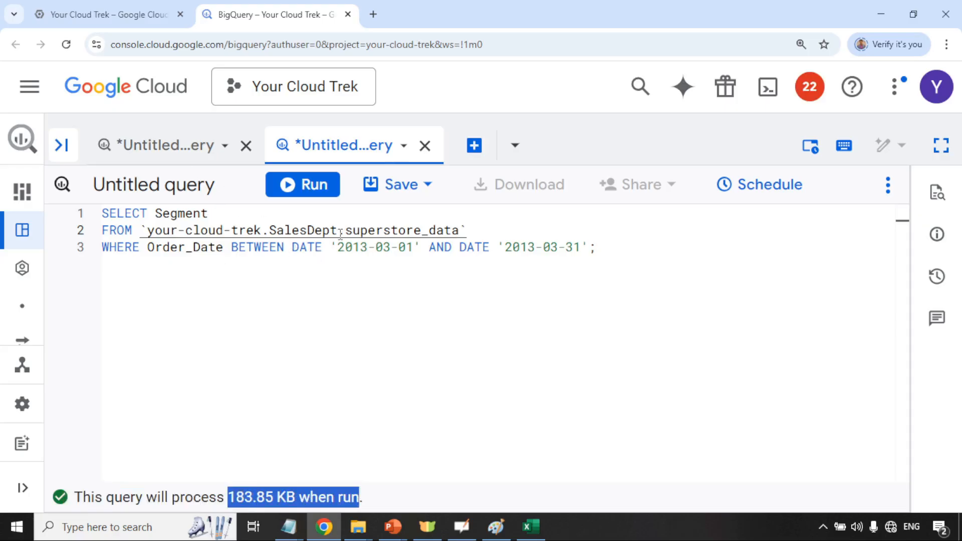
Highlight the 2.96 KB partitioned and 183.85 KB unpartitioned estimates, ending on the first tab
click(193, 147)
click(513, 333)
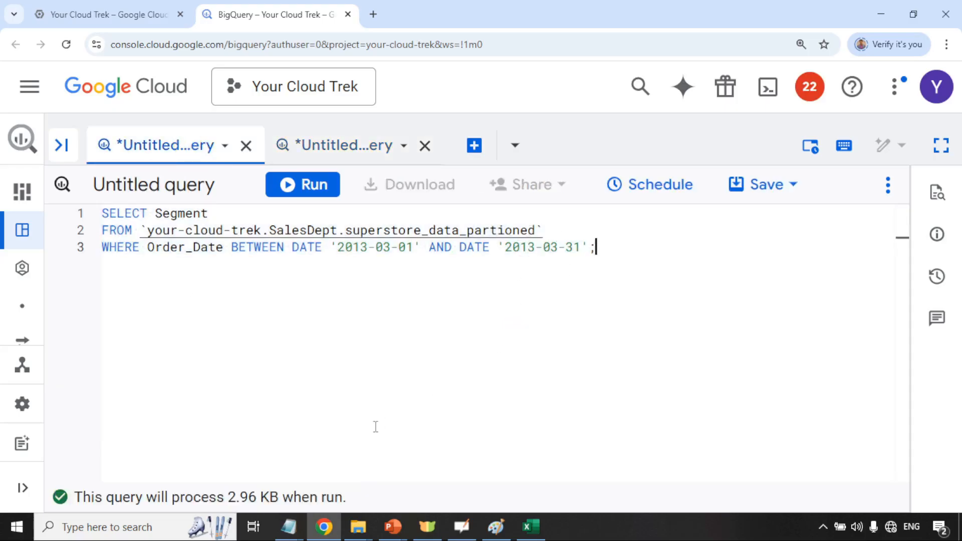
double_click(236, 496)
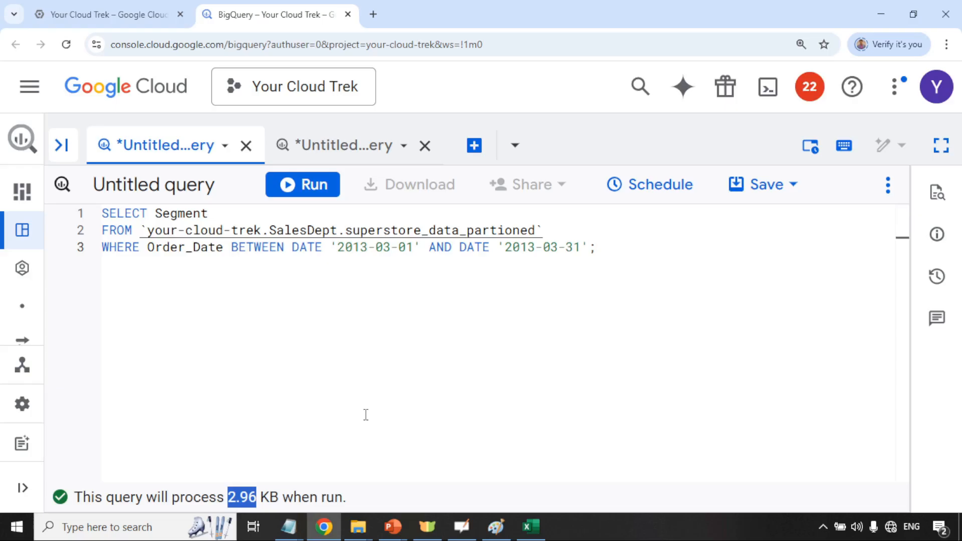
double_click(571, 246)
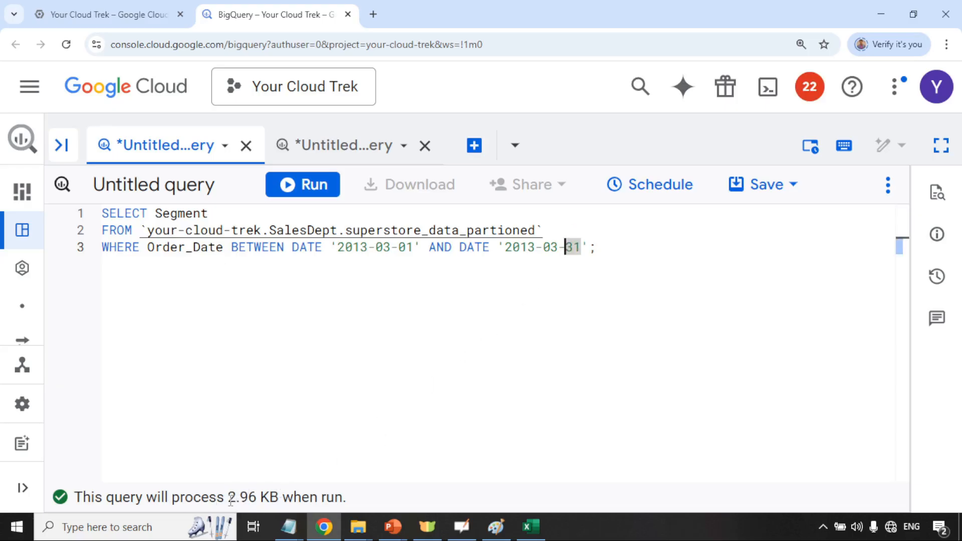
drag(229, 500, 278, 504)
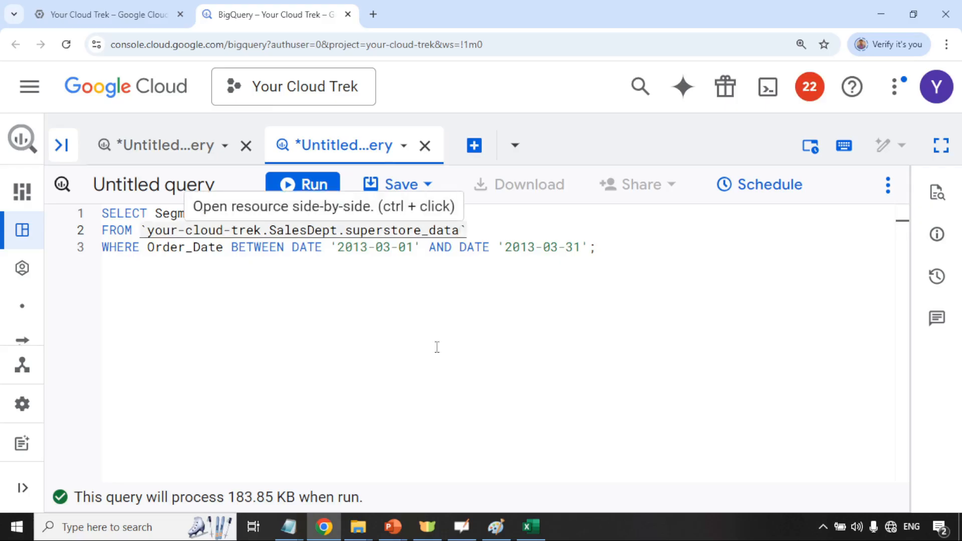
drag(232, 498, 273, 501)
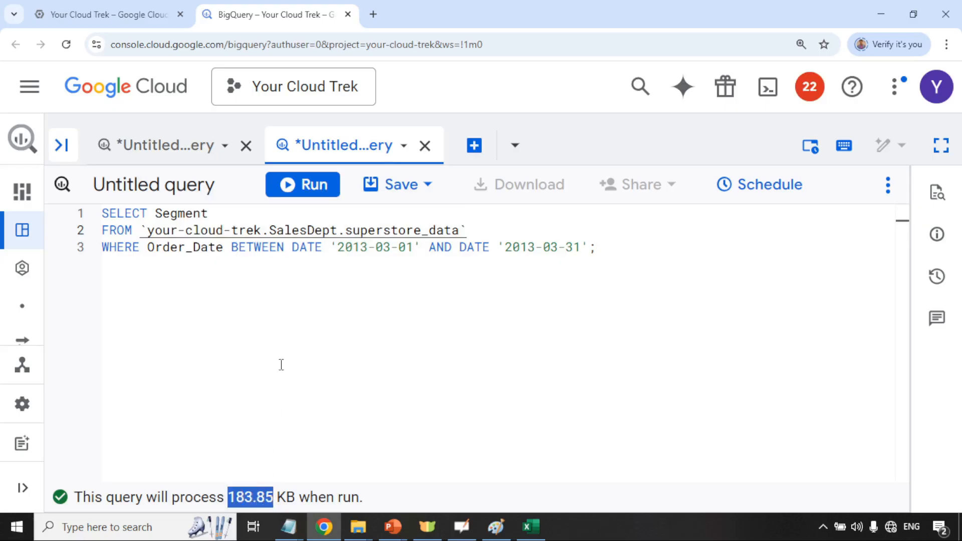
click(169, 146)
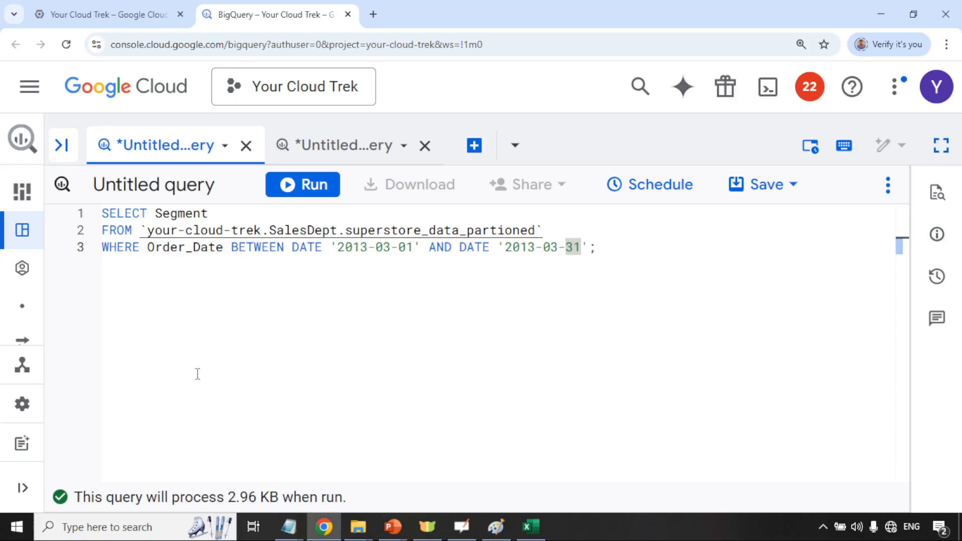
click(618, 244)
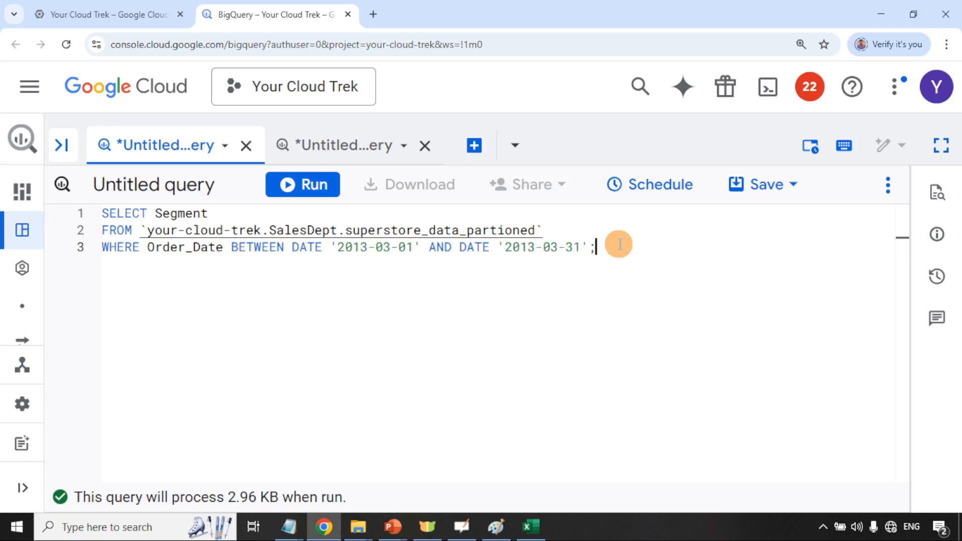